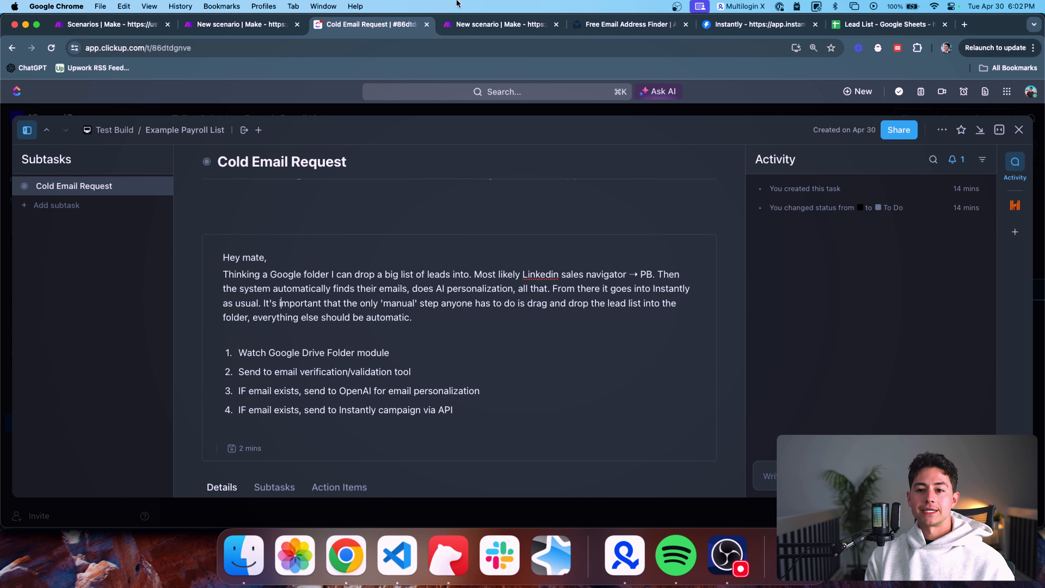
Move the Lead List tab beside the Cold Email Request task tab
left_click(856, 26)
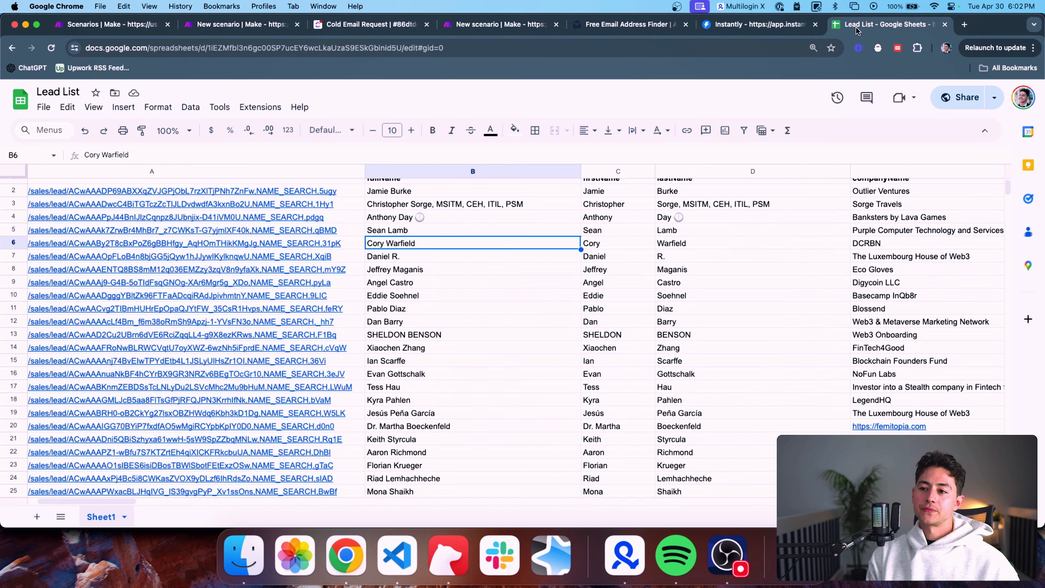
left_click_drag(856, 26, 504, 28)
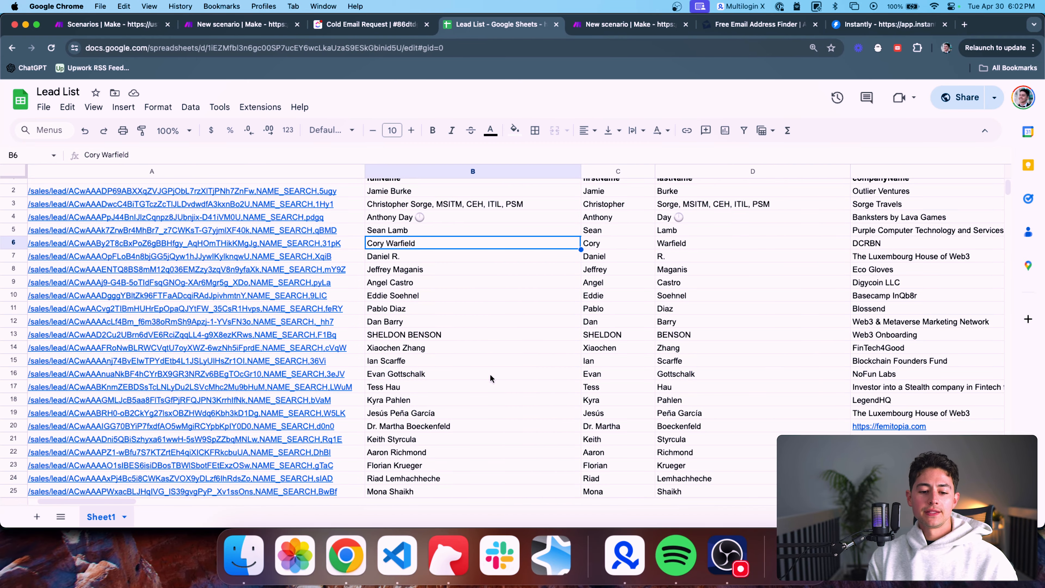
scroll(490, 374, "left", 5)
scroll(490, 373, "up", 1)
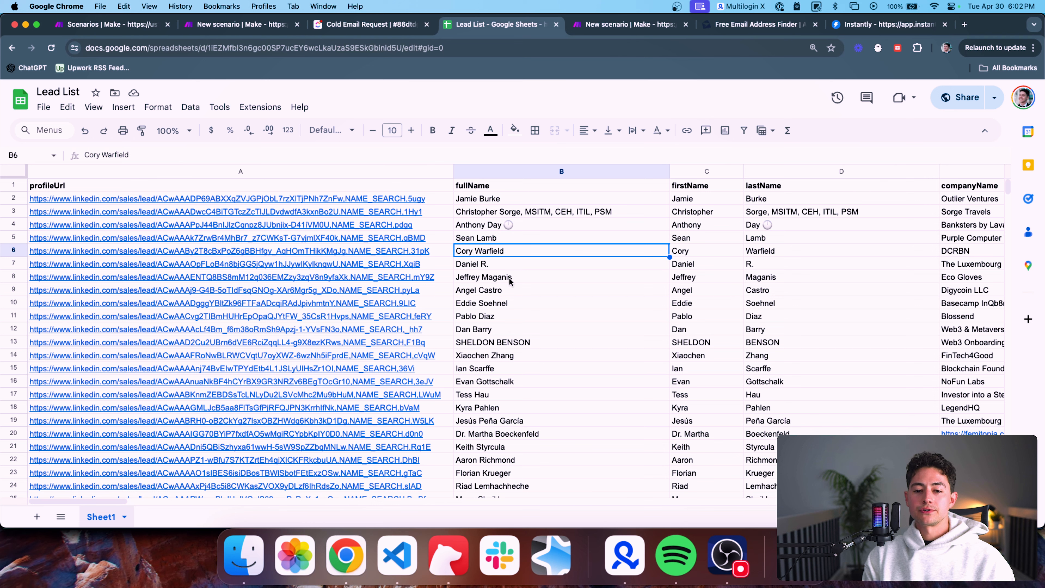
left_click(510, 126)
left_click(475, 108)
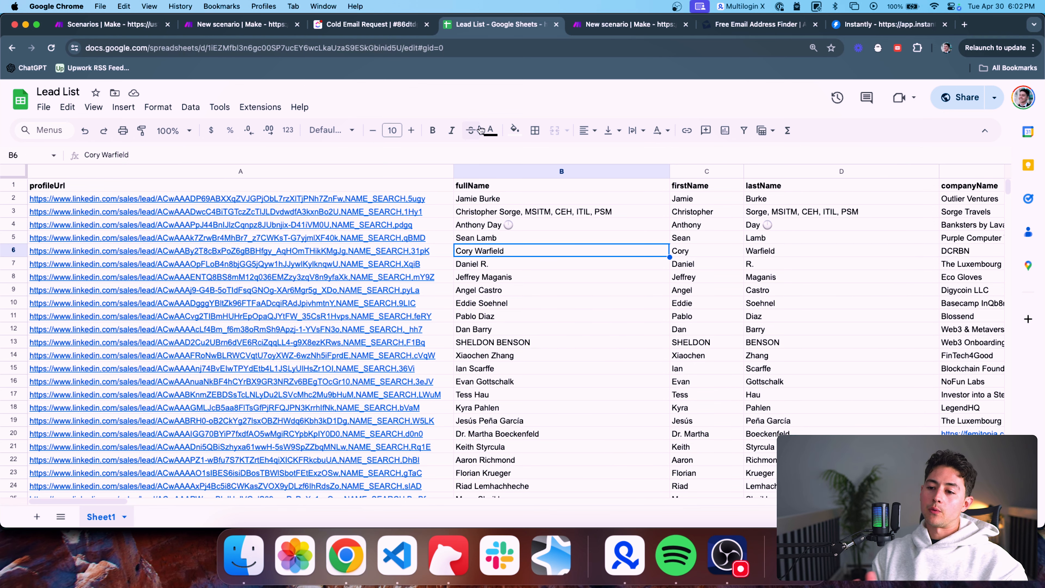
Confirm the profile links in column A run down to row 2501, then select them all
scroll(374, 269, "down", 15)
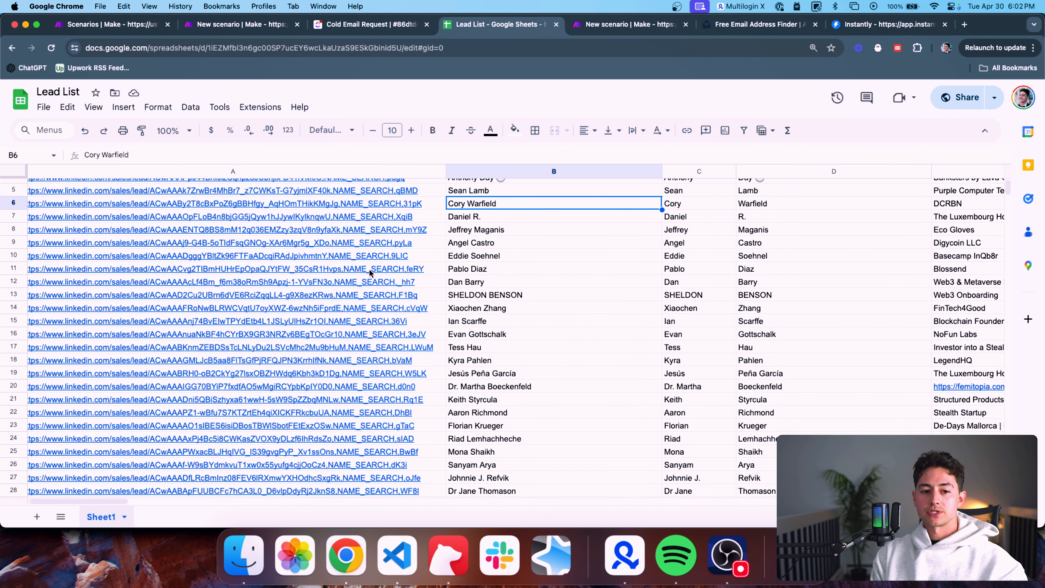
left_click(314, 285)
key("super+Down")
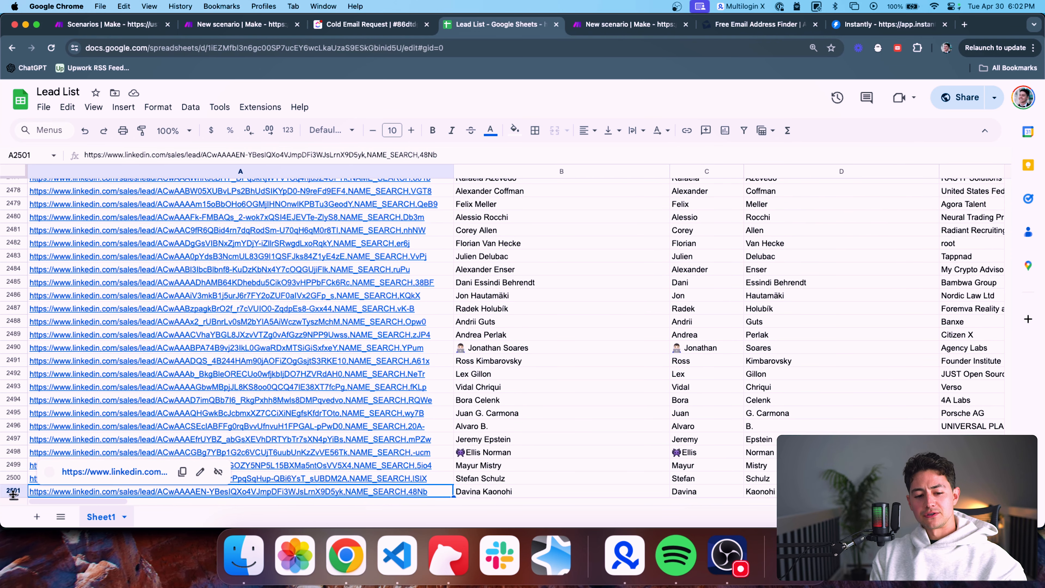
left_click(60, 319)
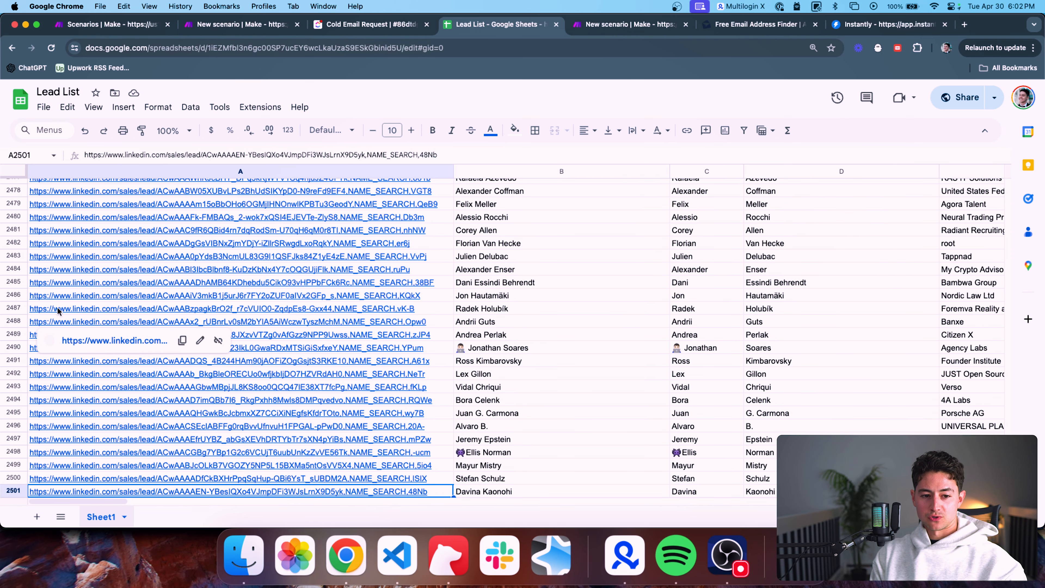
left_click(58, 309)
key("super+Up")
key("Down")
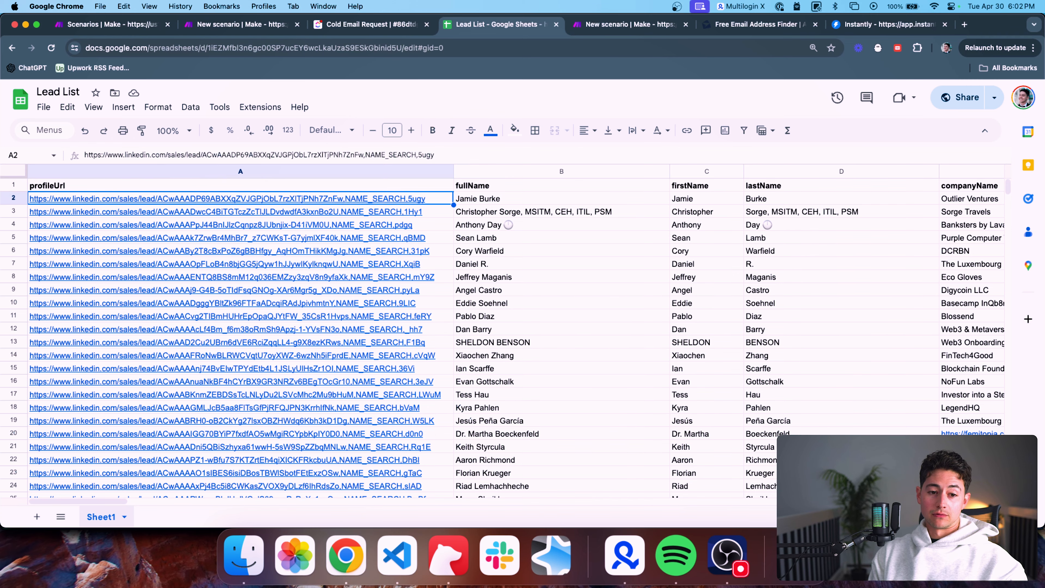
key("super+shift+Down")
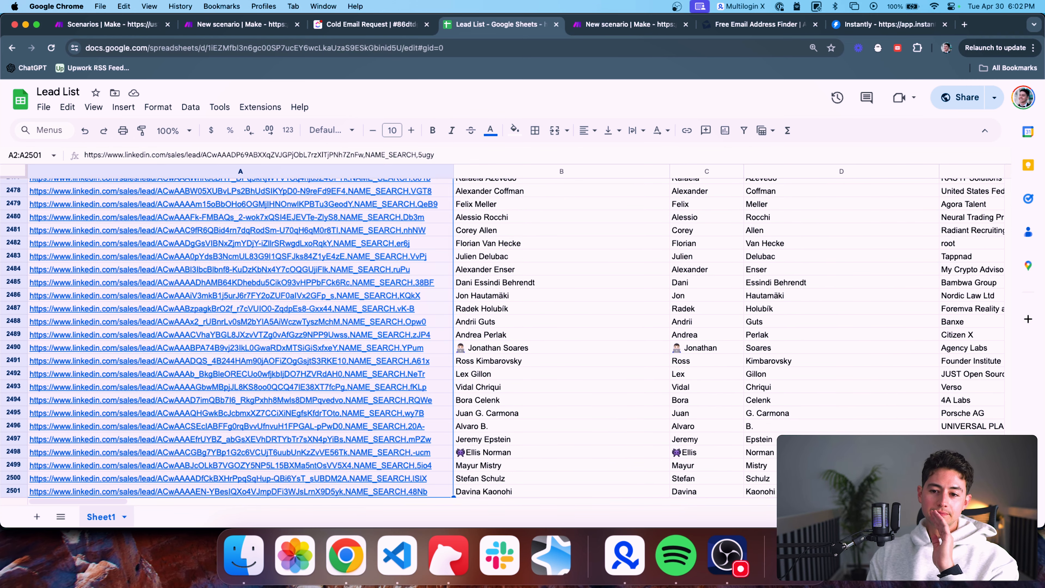
Step across the fullName and lastName headers and land on the full name in B4
key("Right")
key("Up")
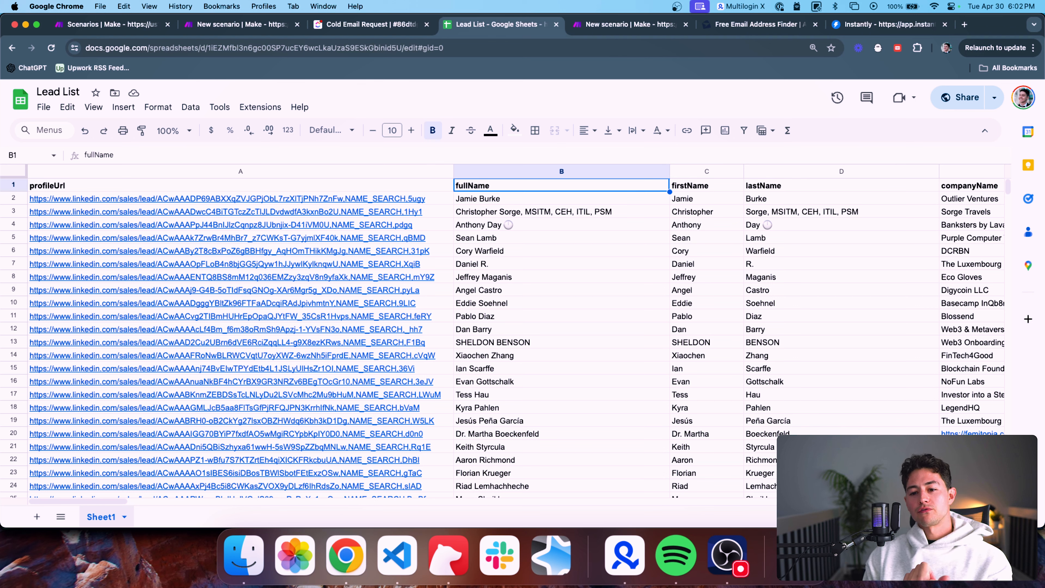
key("Right")
key("Right")
key("Left")
key("Left")
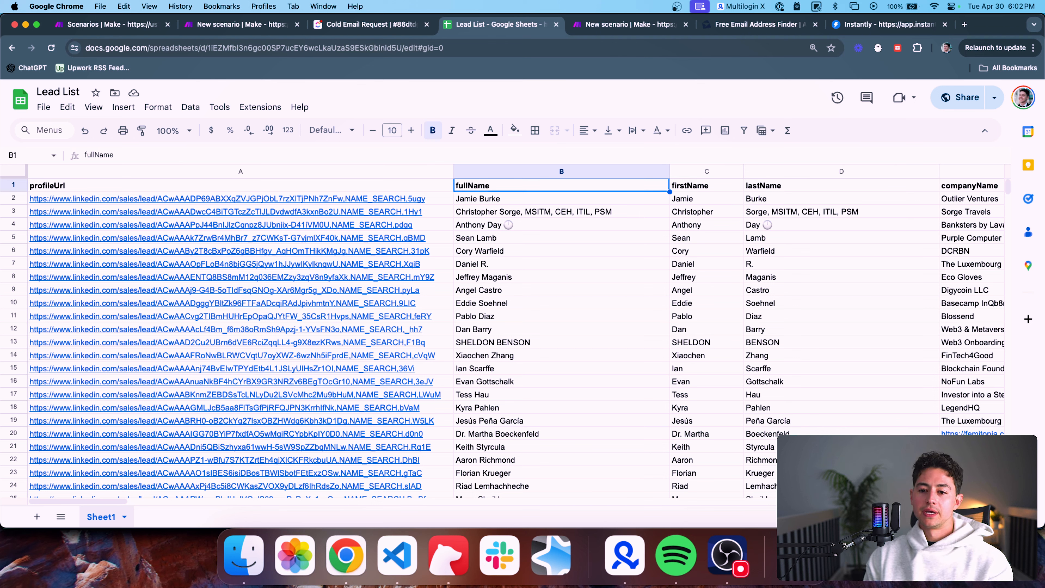
key("Down")
key("Down")
key("Down")
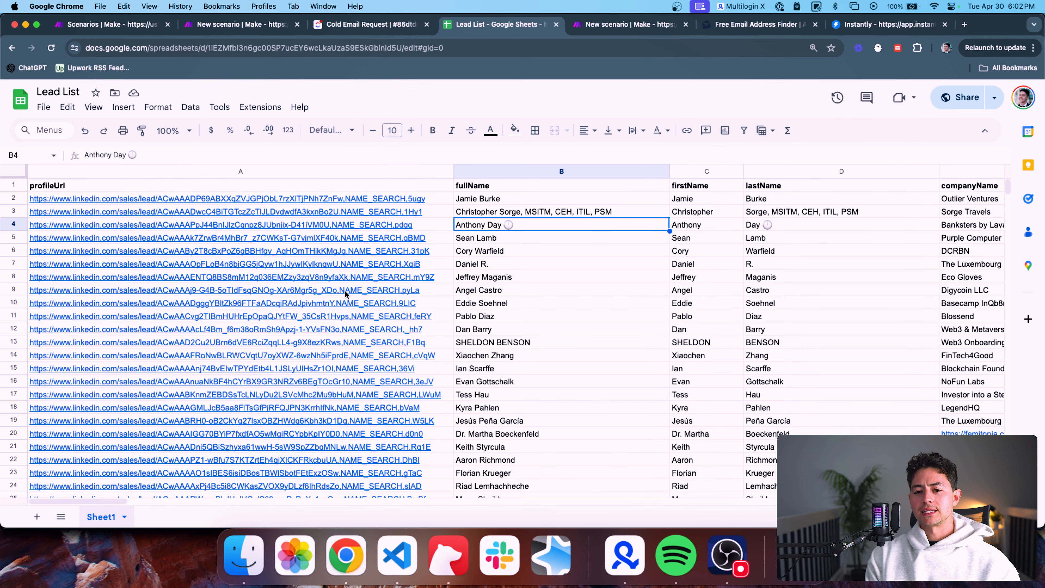
Scroll across to the companyName column and select Outlier Ventures in E2
scroll(563, 243, "down", 1)
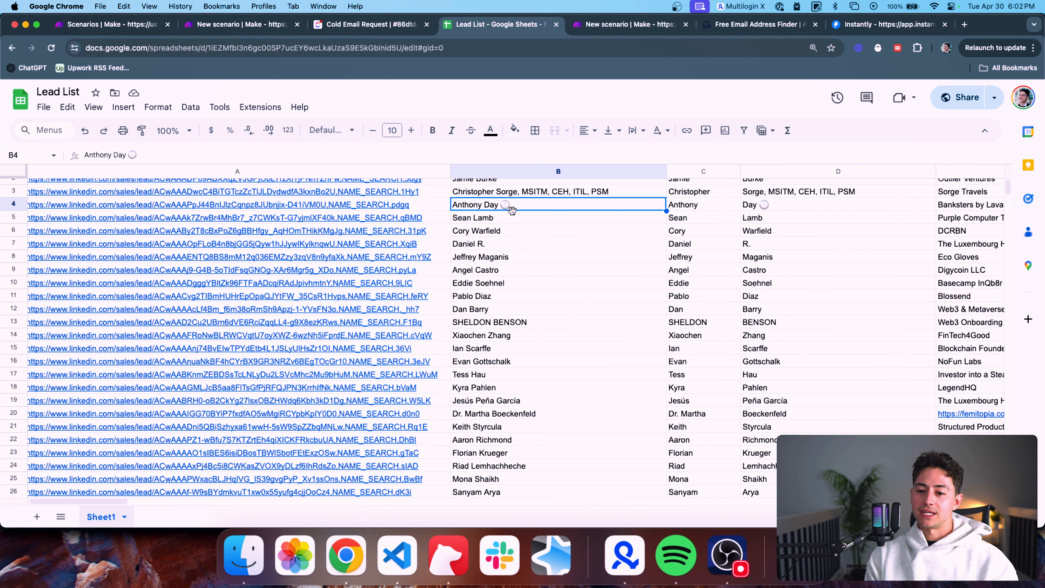
scroll(544, 218, "down", 10)
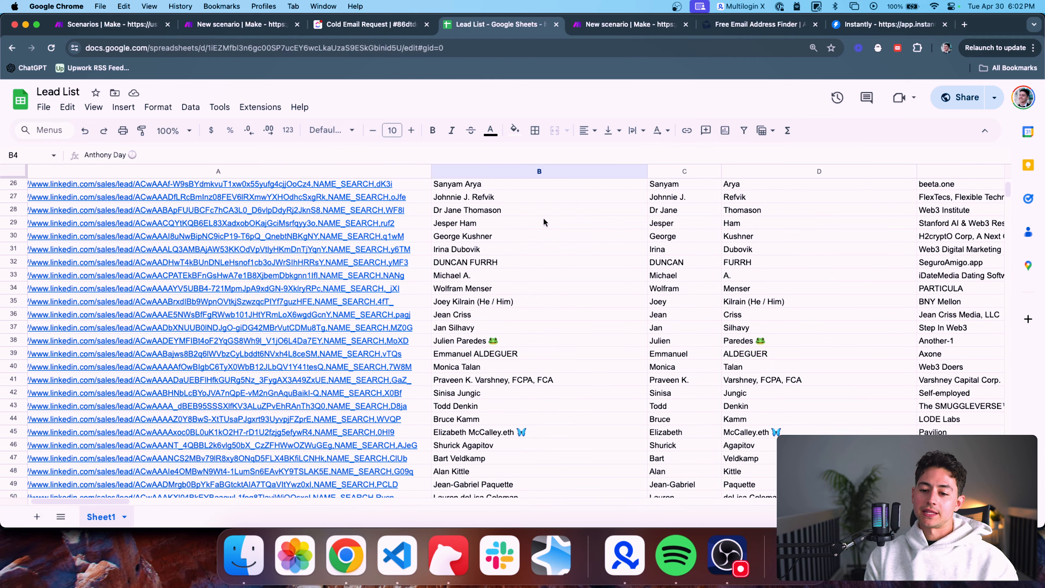
scroll(629, 247, "up", 10)
scroll(629, 244, "right", 8)
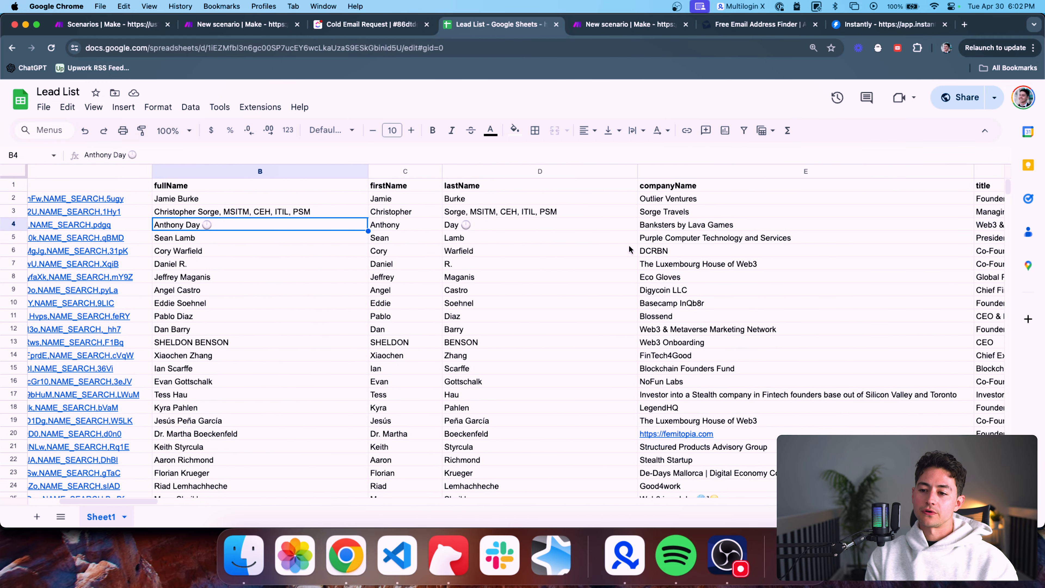
scroll(655, 253, "right", 5)
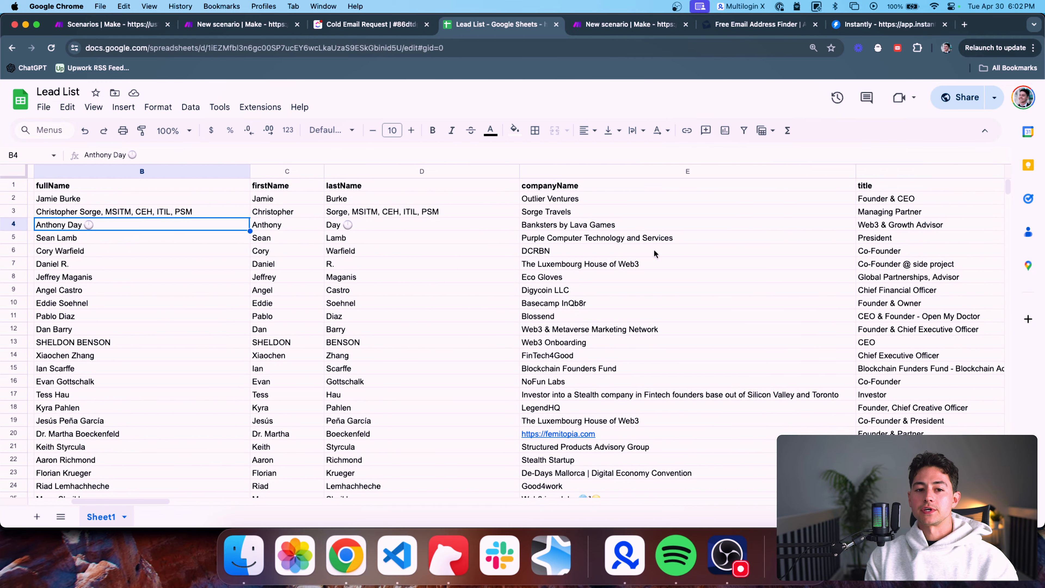
scroll(653, 249, "right", 5)
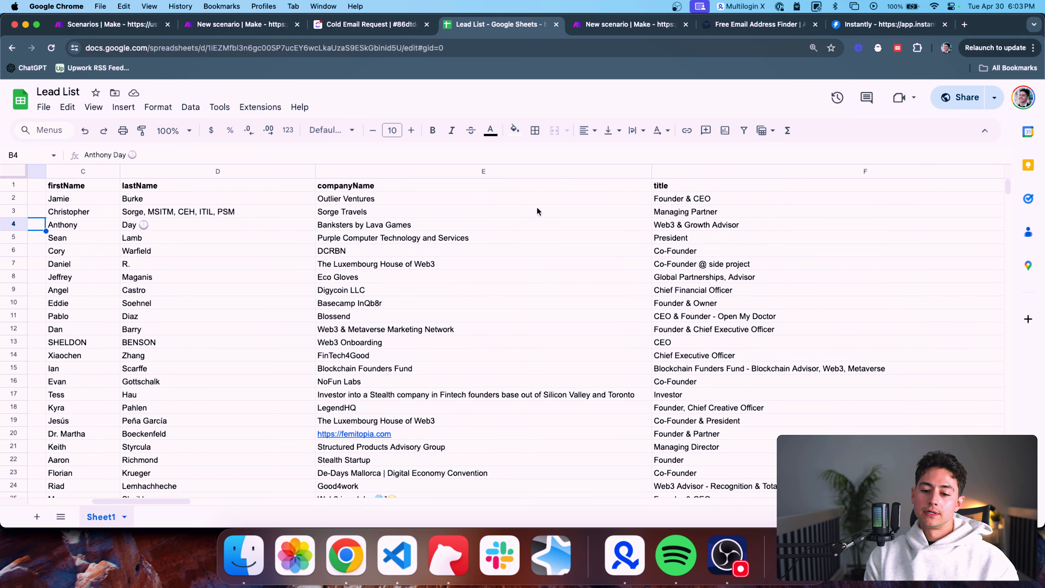
left_click(528, 191)
left_click(530, 202)
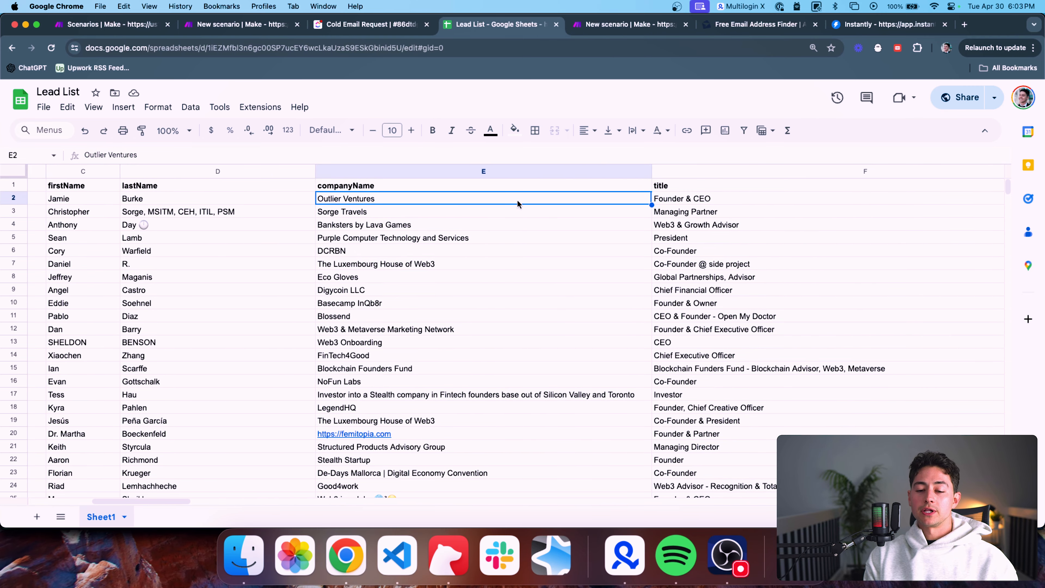
Check the one-line profile summary in J2, then scroll back to column A
scroll(434, 203, "right", 3)
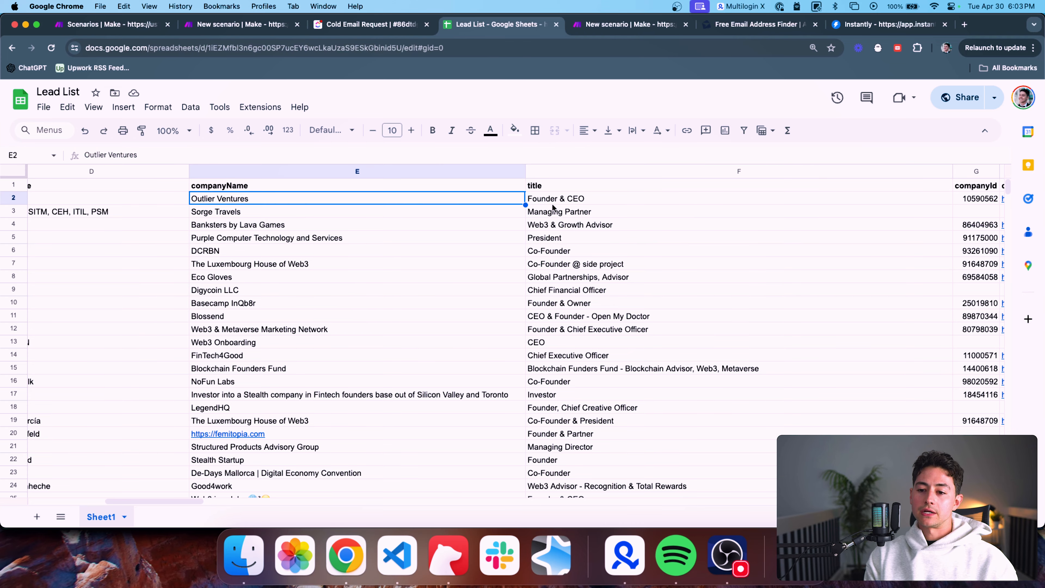
scroll(548, 206, "right", 5)
scroll(637, 206, "right", 9)
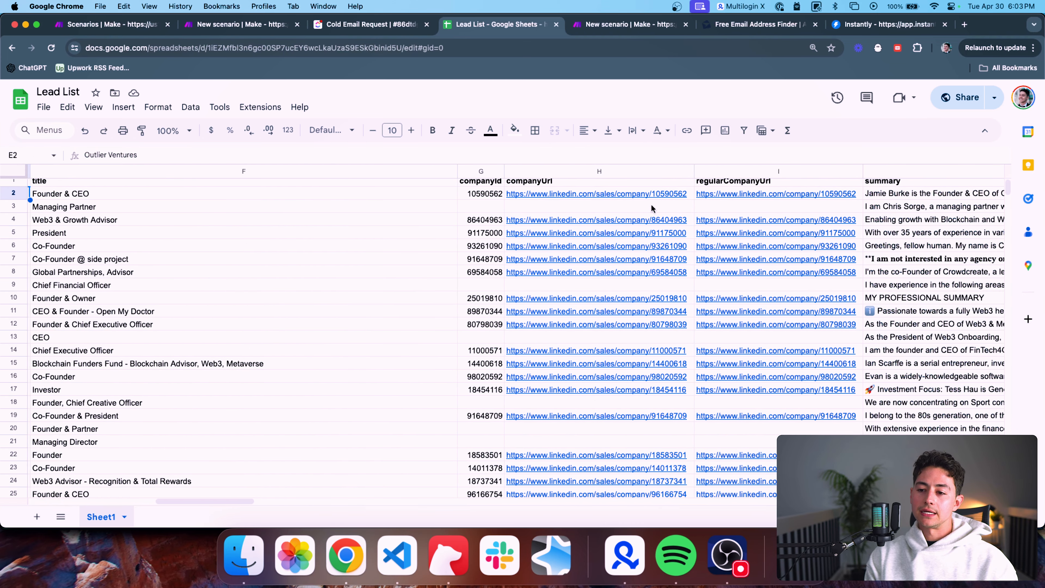
scroll(648, 213, "right", 2)
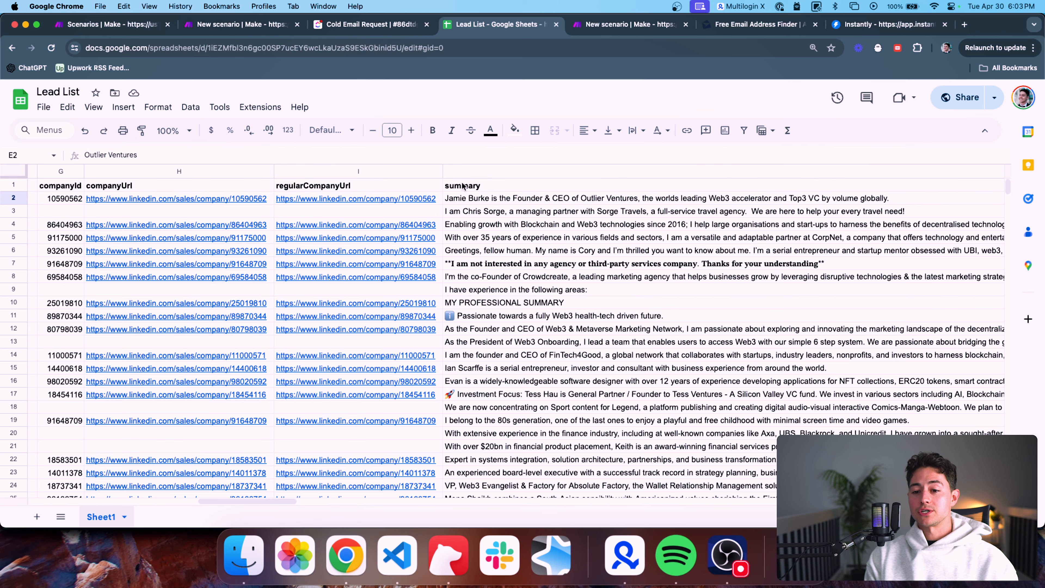
left_click(481, 199)
scroll(489, 199, "right", 12)
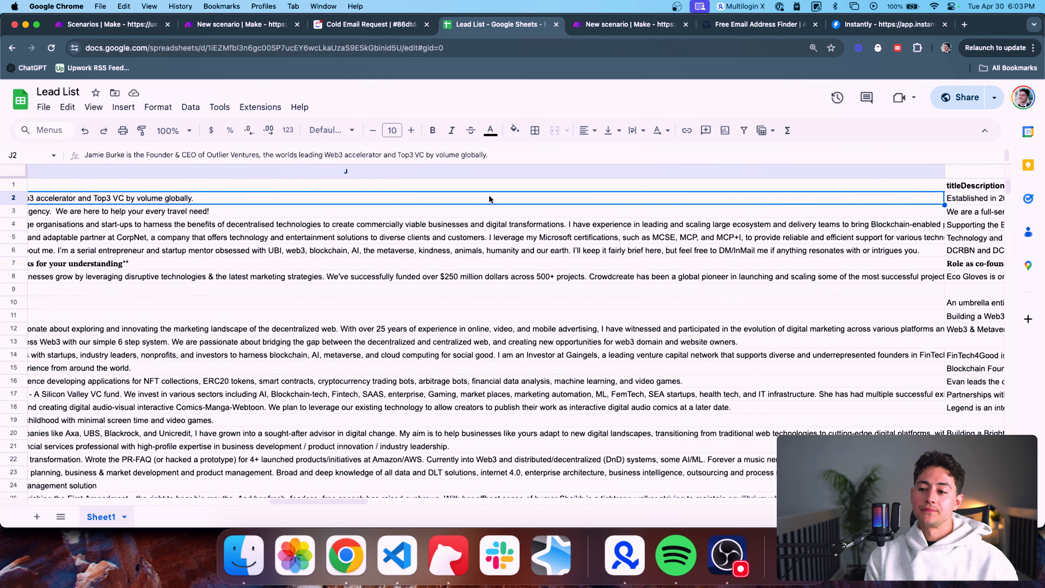
scroll(489, 199, "left", 15)
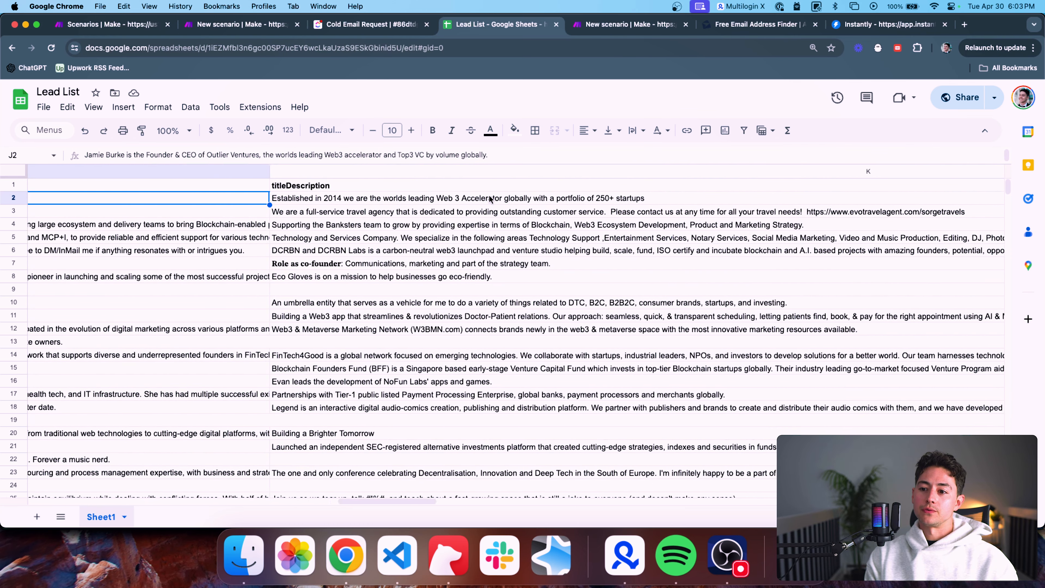
scroll(490, 199, "left", 20)
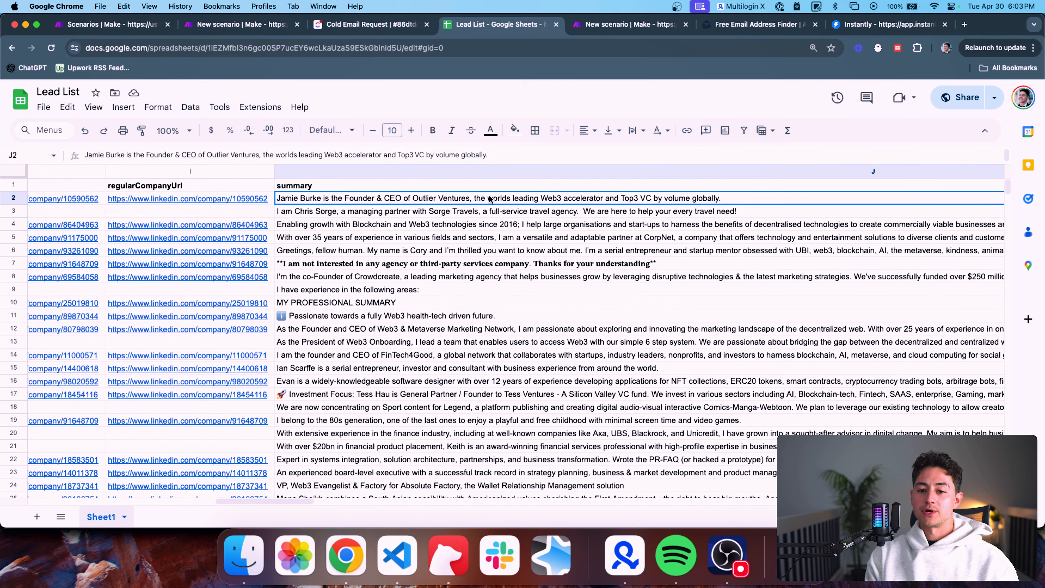
scroll(489, 196, "left", 20)
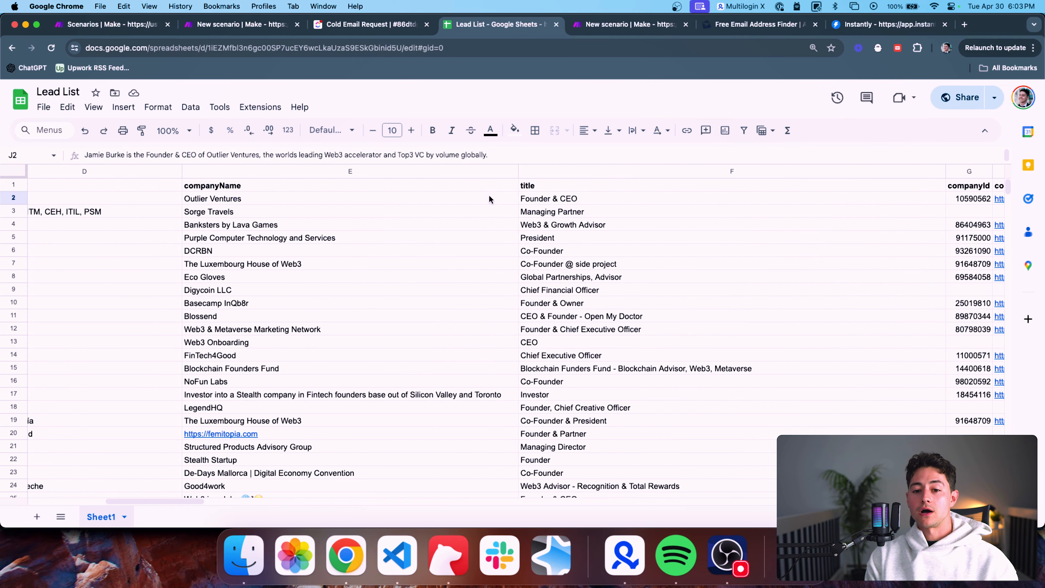
scroll(489, 194, "left", 6)
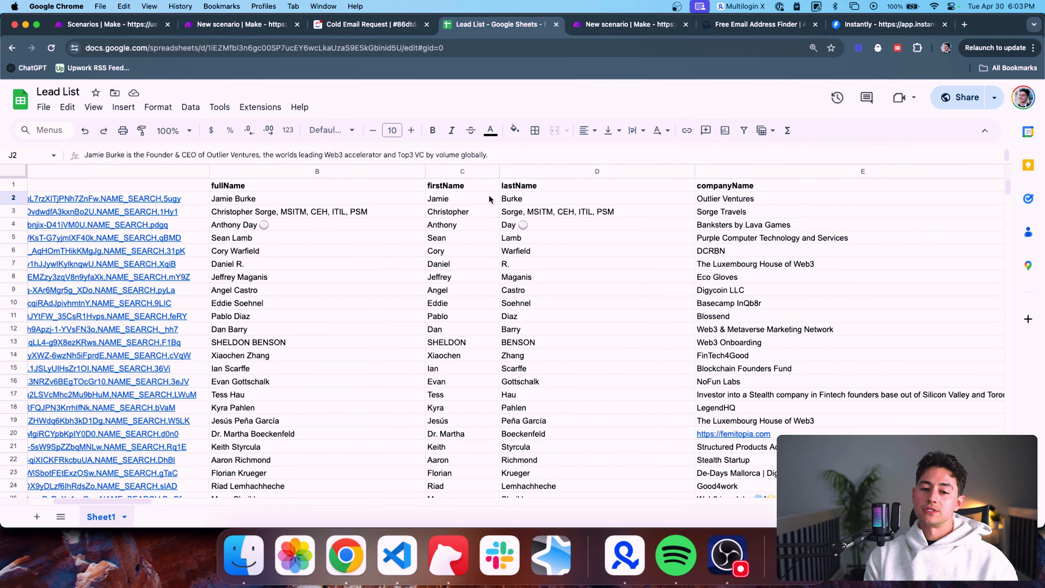
scroll(455, 192, "left", 4)
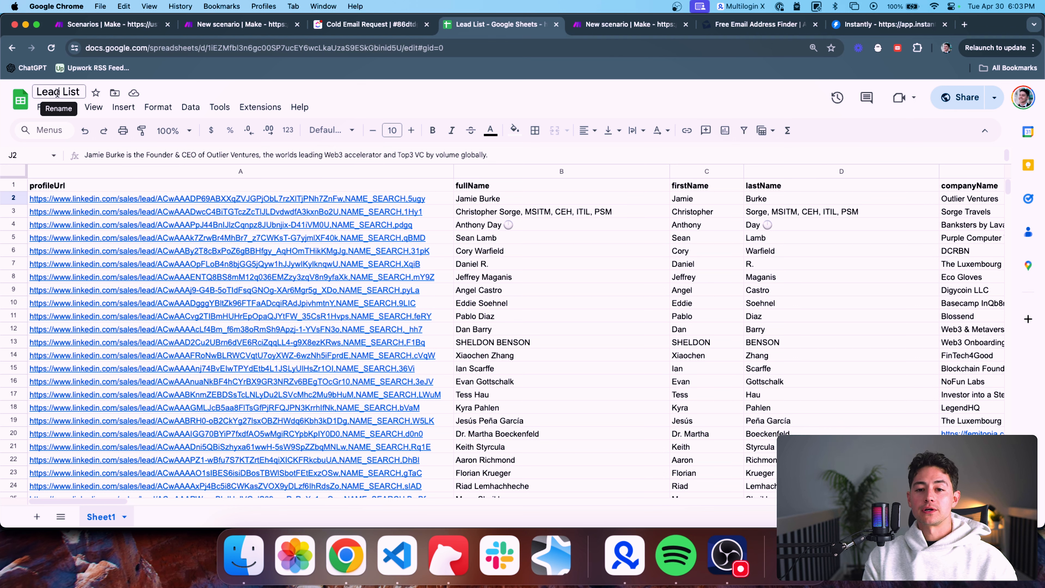
left_click(334, 27)
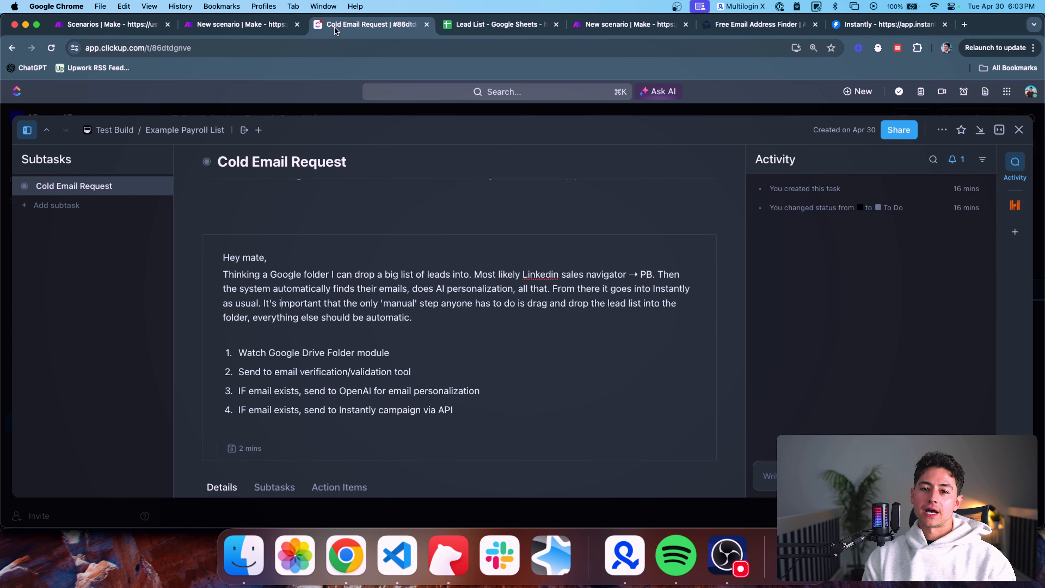
scroll(210, 273, "down", 2)
left_click_drag(477, 368, 193, 317)
left_click(529, 279)
scroll(537, 309, "down", 2)
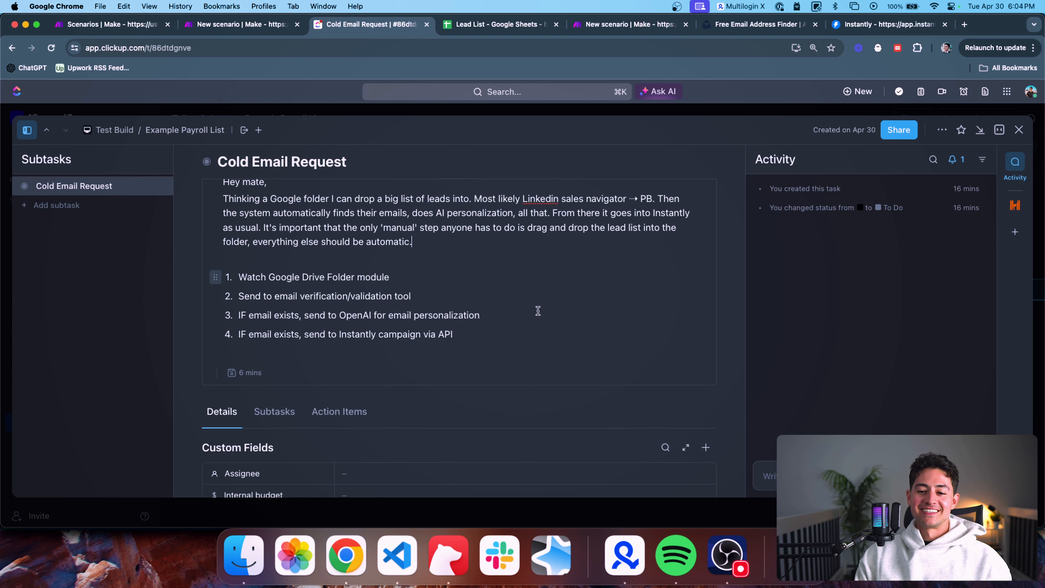
scroll(518, 329, "up", 1)
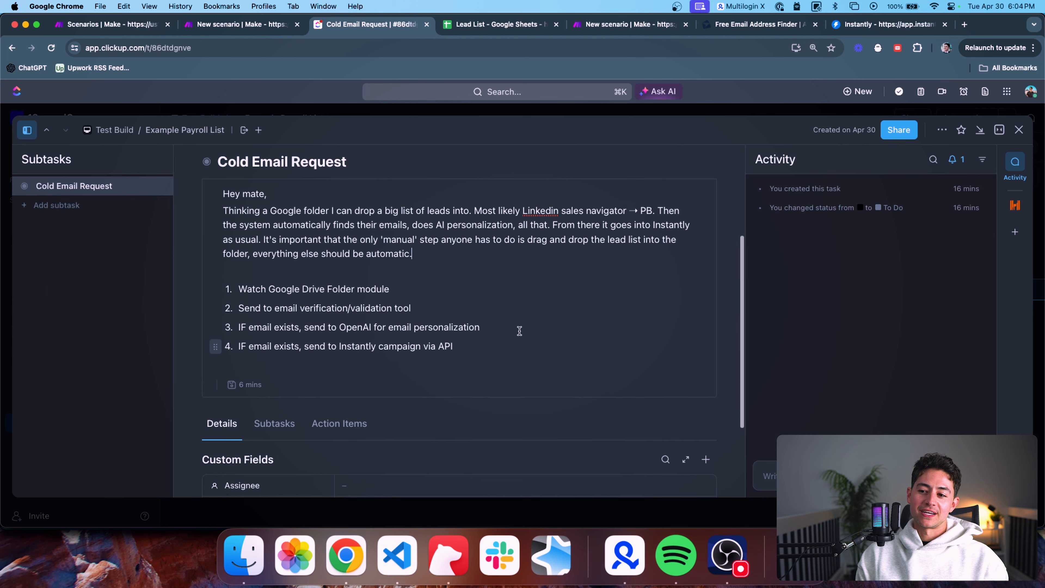
triple_click(419, 304)
triple_click(407, 295)
left_click(400, 296)
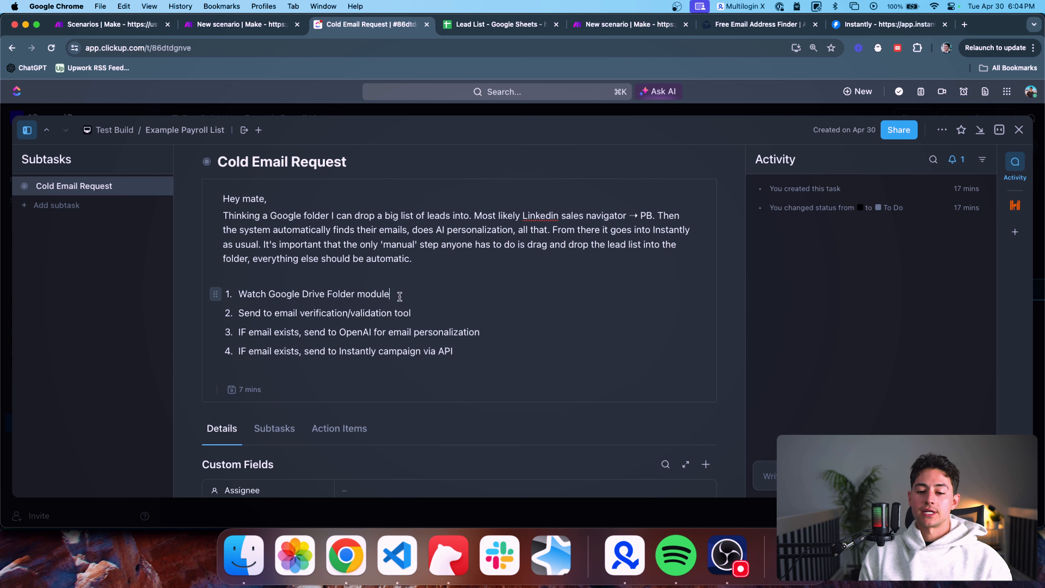
triple_click(390, 312)
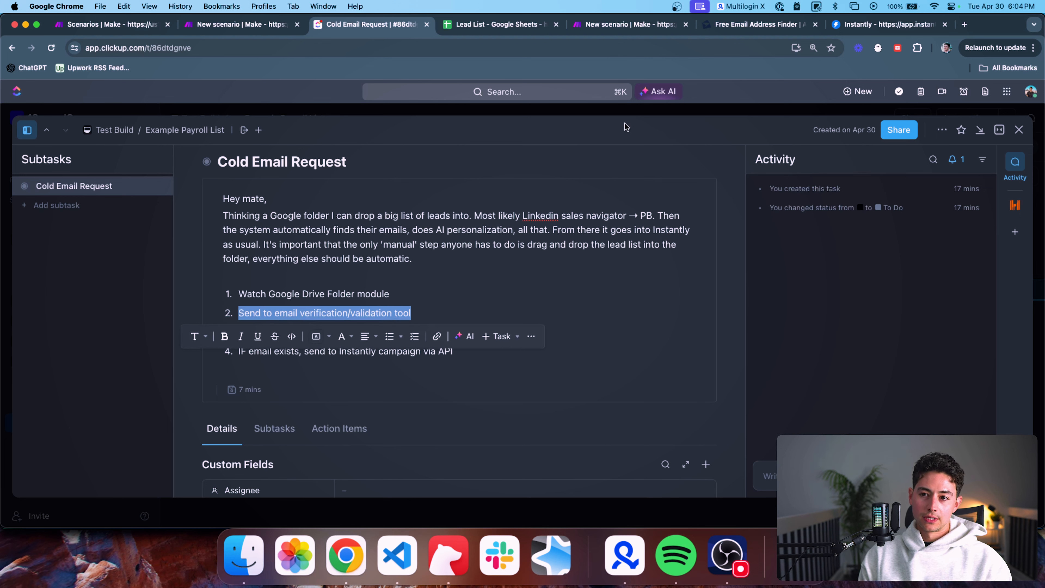
left_click(443, 307)
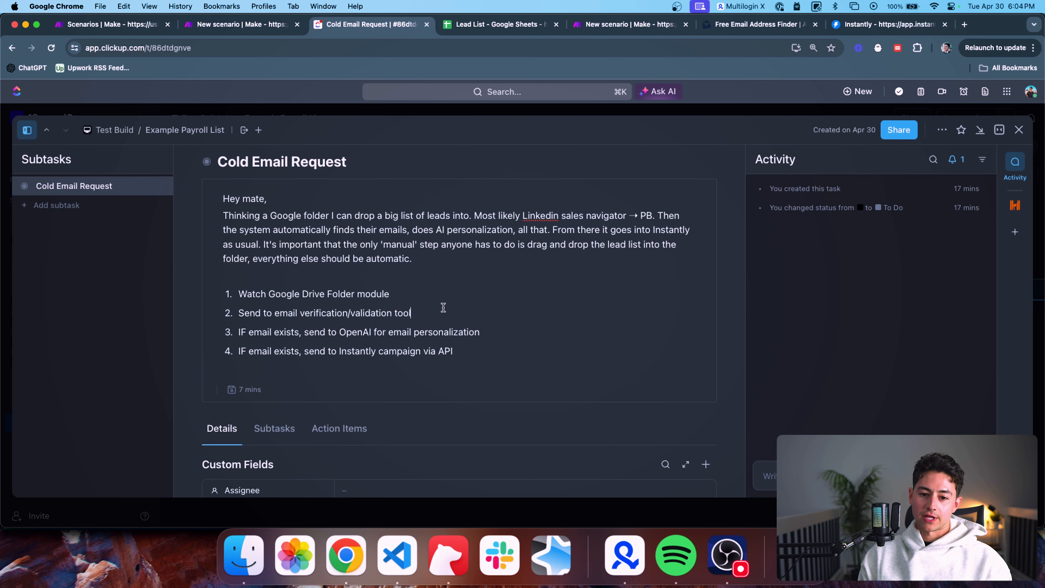
left_click(370, 333)
triple_click(370, 333)
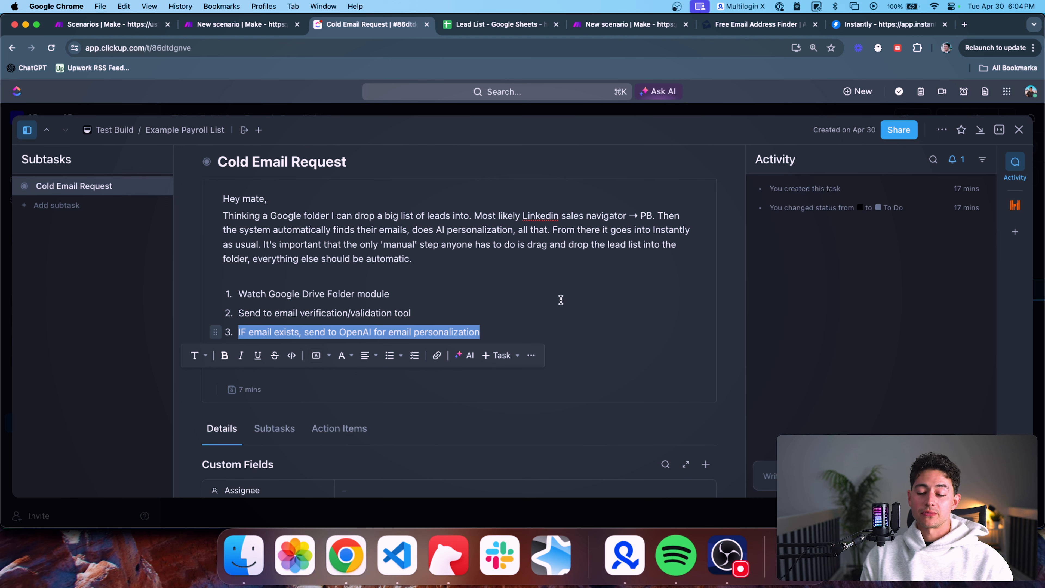
left_click(524, 311)
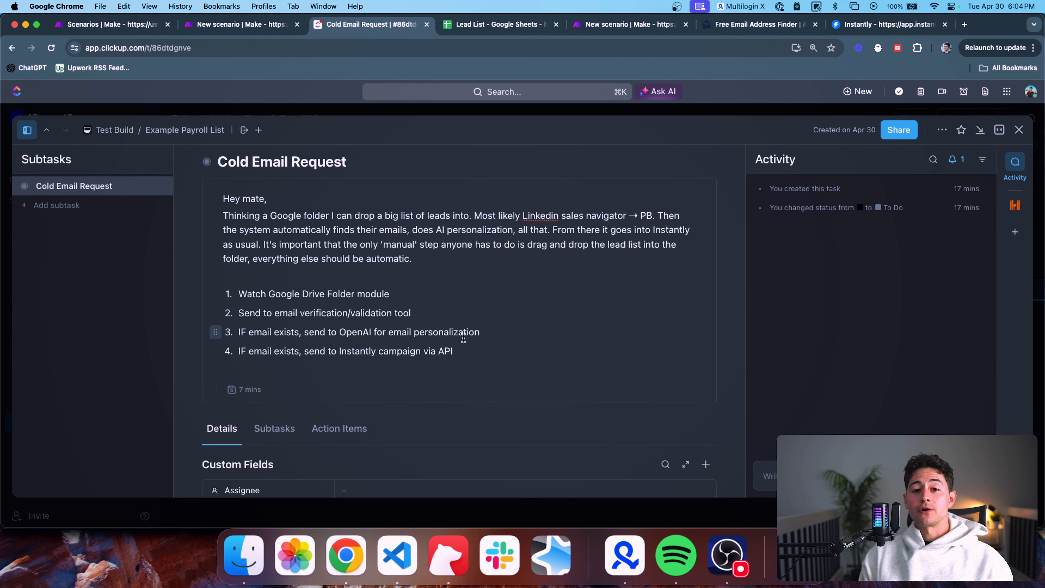
scroll(453, 337, "down", 2)
triple_click(468, 295)
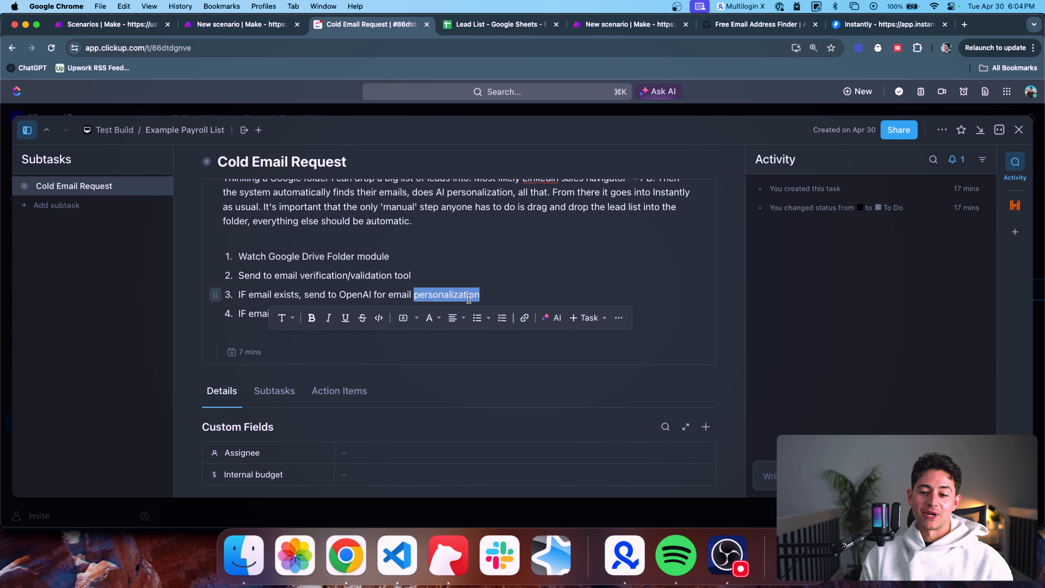
left_click(485, 294)
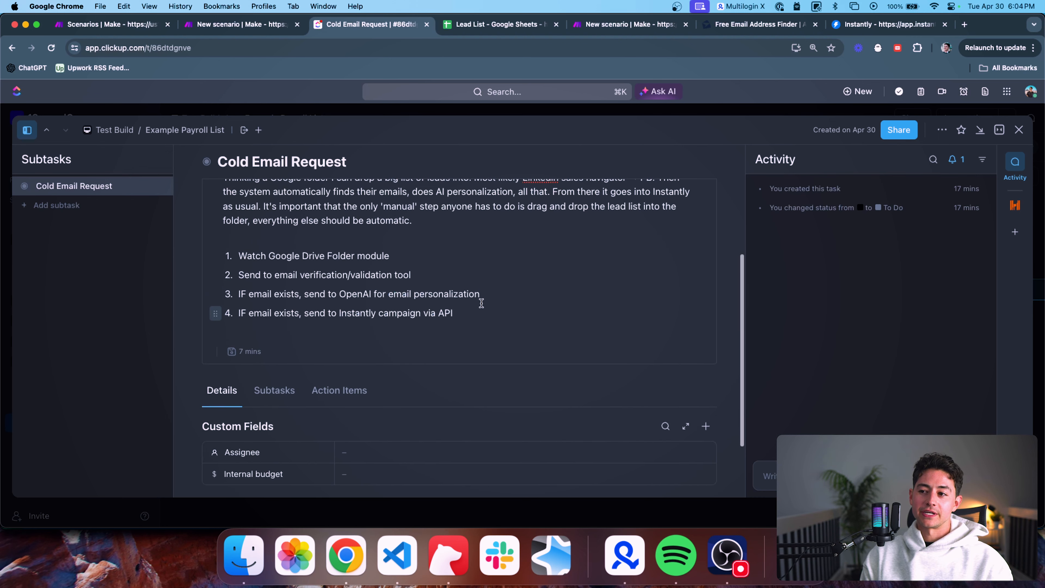
scroll(480, 299, "down", 1)
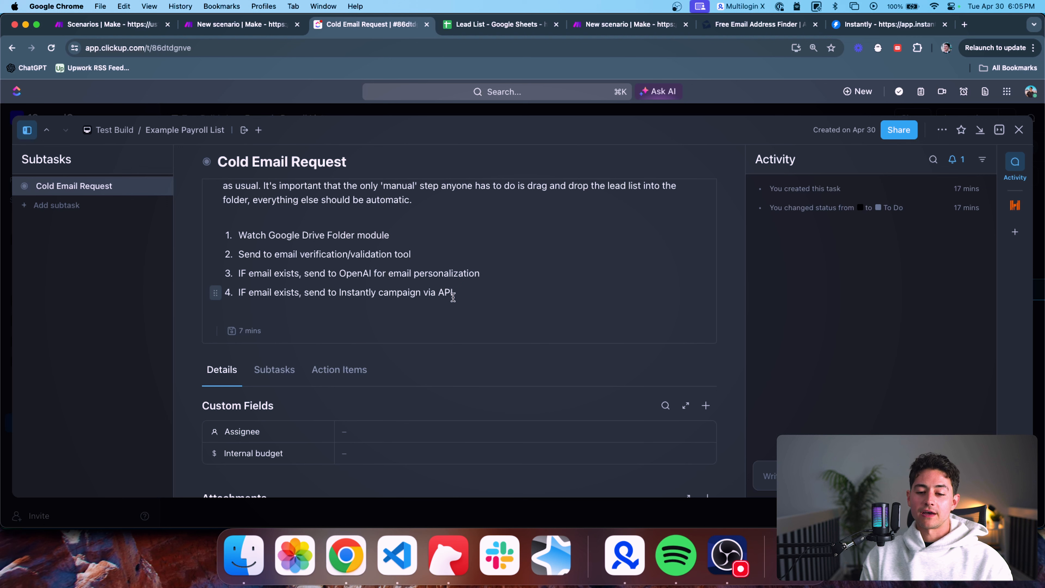
triple_click(429, 293)
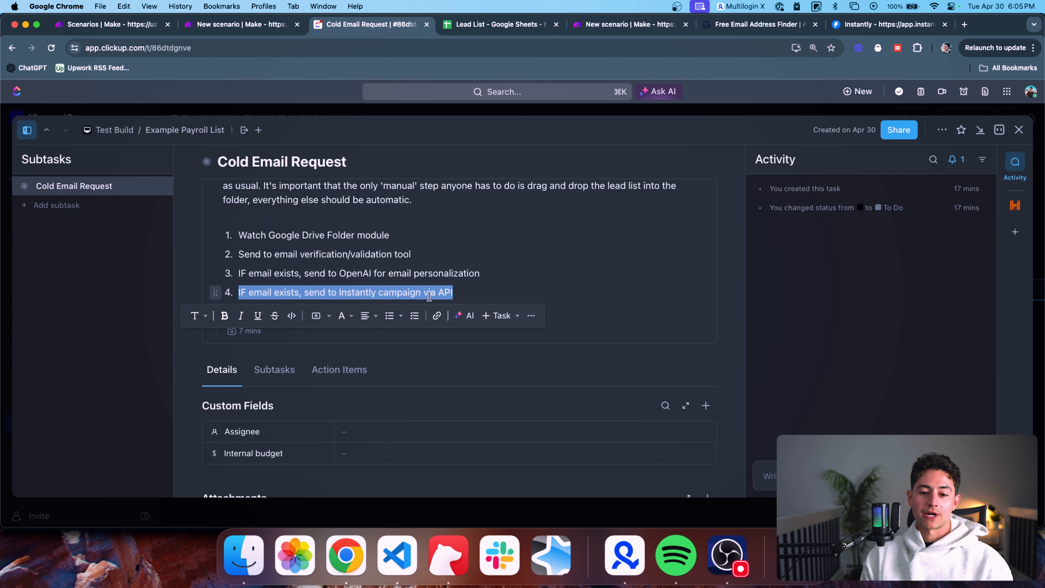
left_click(476, 293)
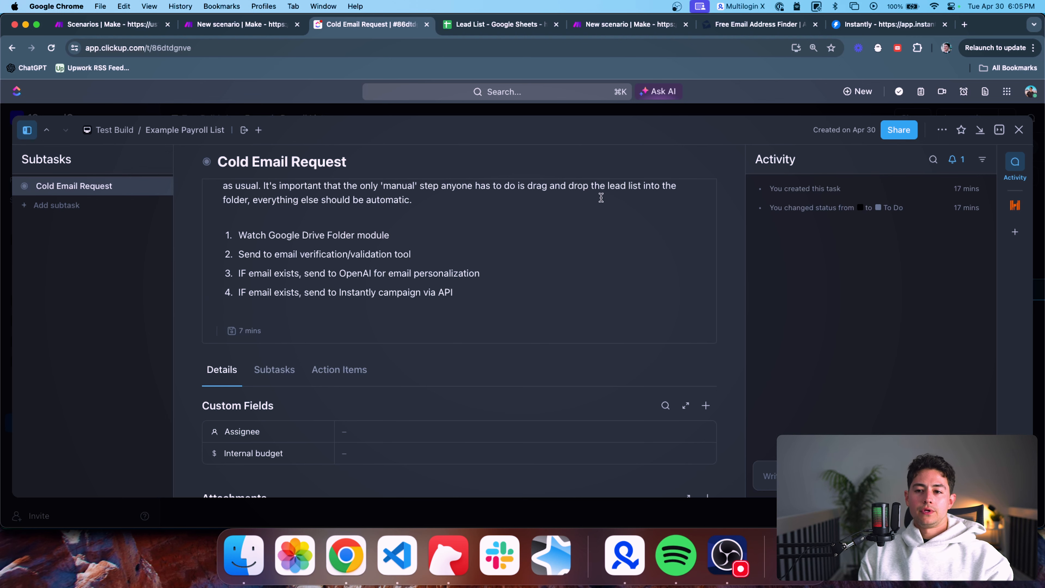
scroll(495, 268, "up", 3)
left_click_drag(483, 345, 163, 272)
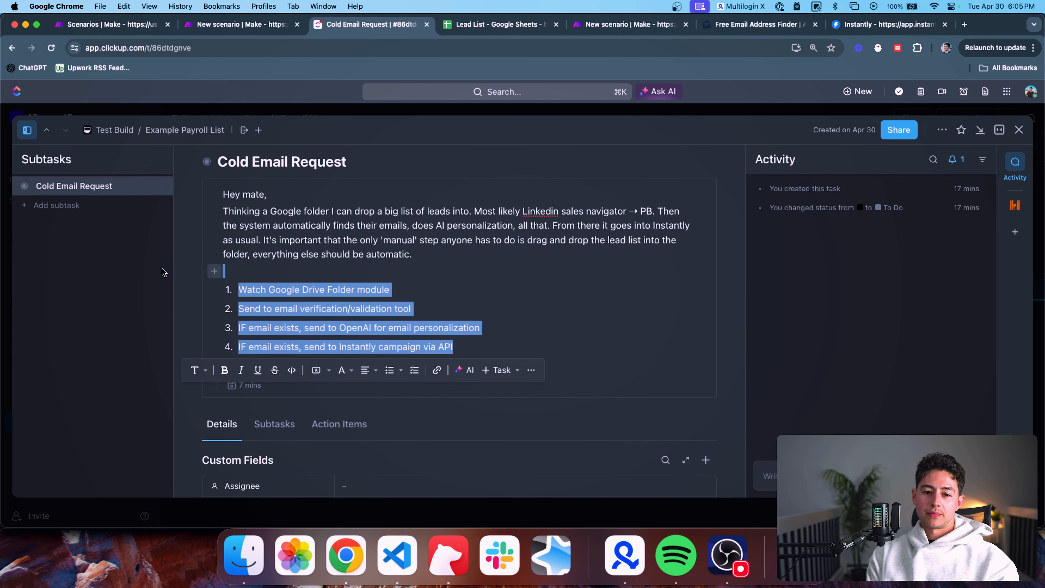
left_click(420, 275)
scroll(459, 273, "up", 4)
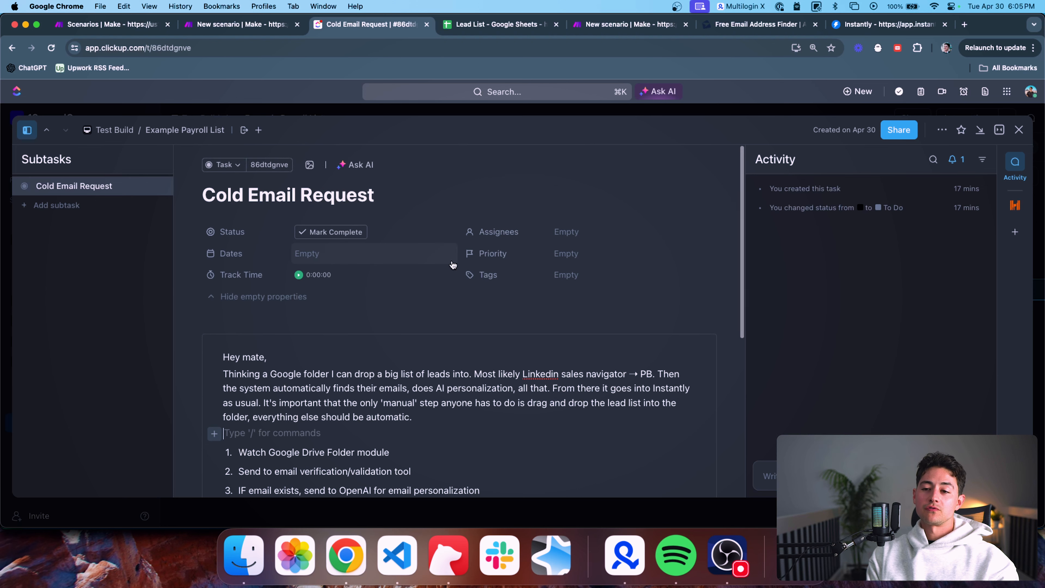
Glance over the empty new Make scenario canvas, then go to the Anymail Finder site
left_click(607, 27)
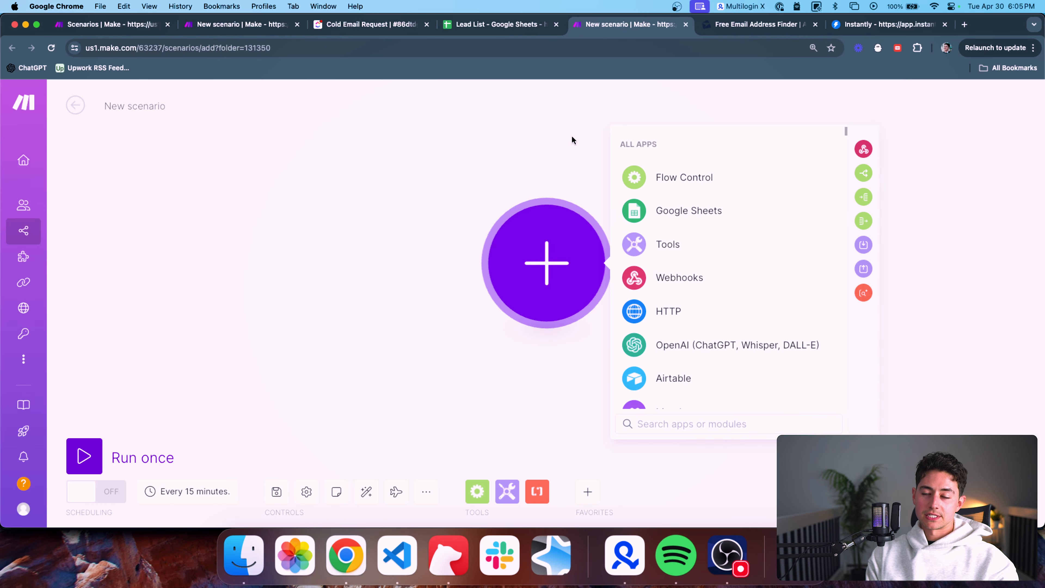
scroll(516, 173, "down", 2)
left_click_drag(516, 172, 457, 170)
scroll(456, 169, "down", 2)
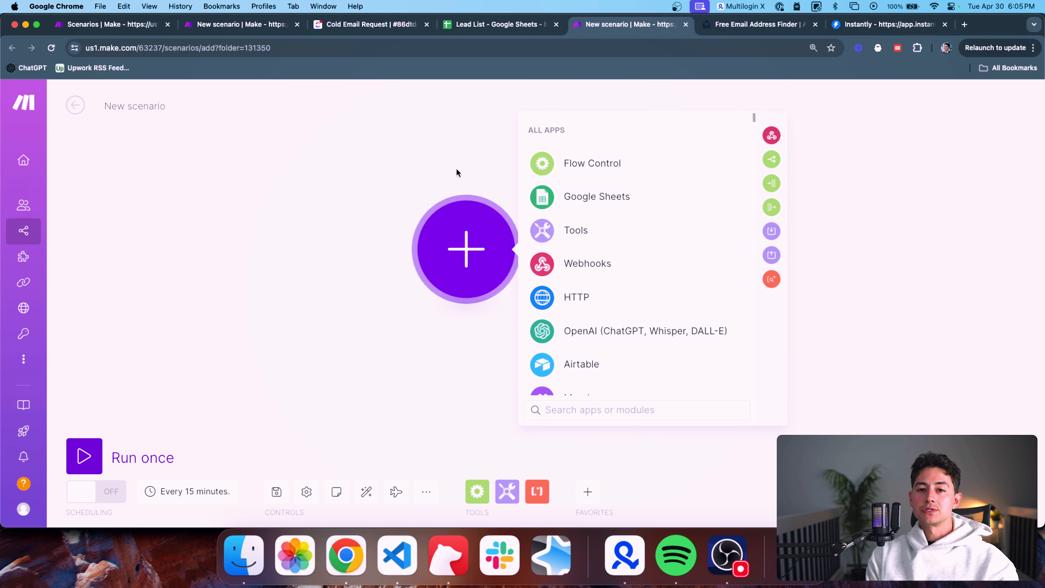
left_click(734, 26)
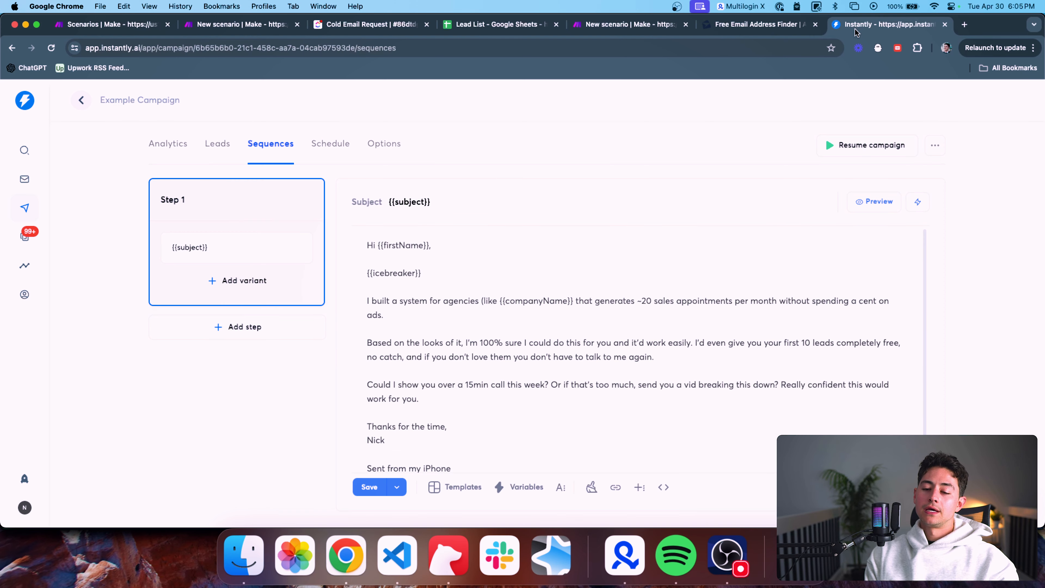
Bring up the Example Campaign's step 1 email sequence in Instantly
left_click(855, 33)
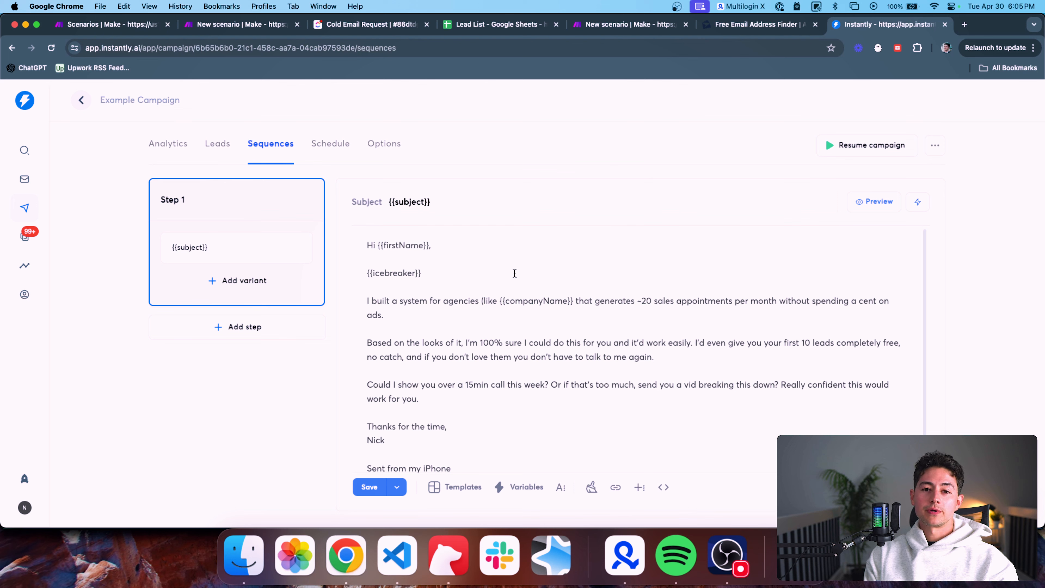
scroll(512, 396, "down", 1)
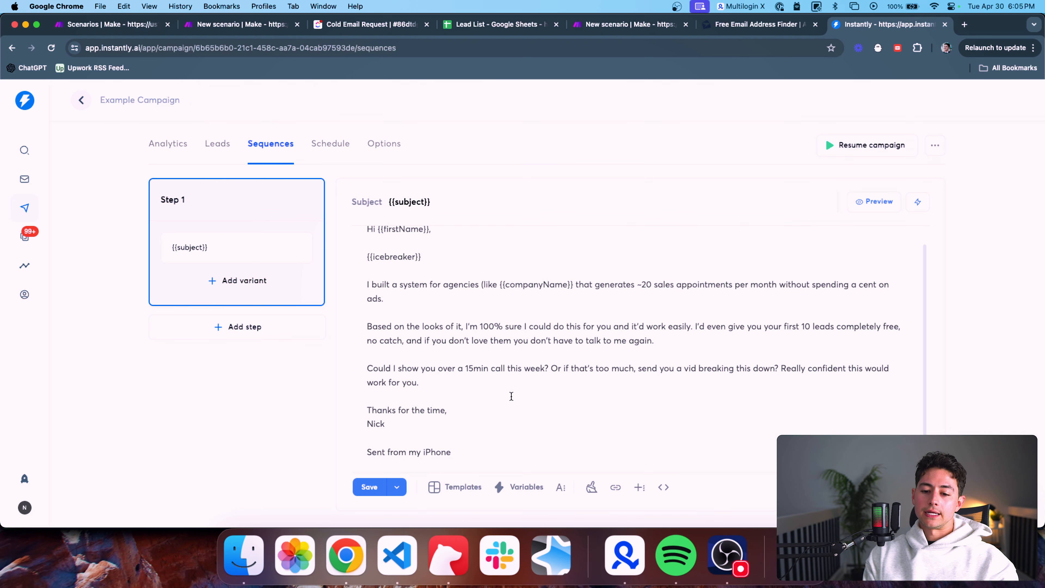
left_click_drag(543, 463, 329, 244)
left_click(439, 243)
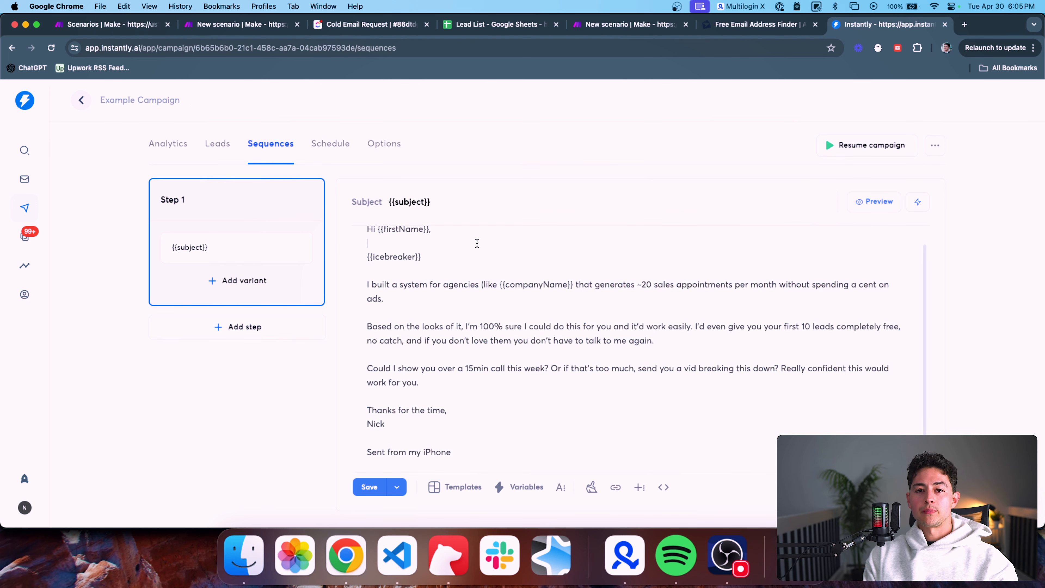
scroll(477, 243, "up", 1)
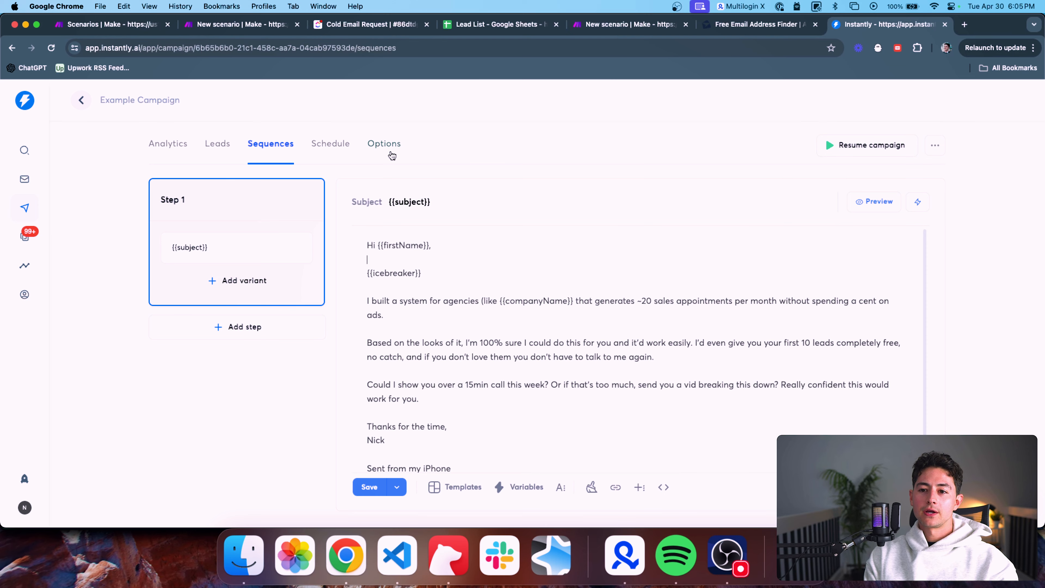
left_click(352, 26)
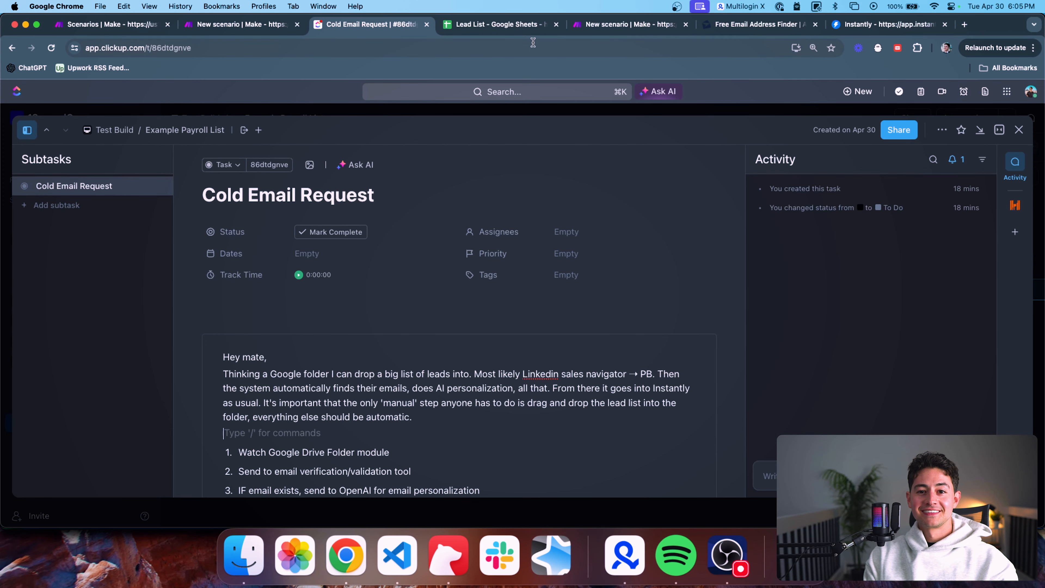
scroll(473, 231, "down", 5)
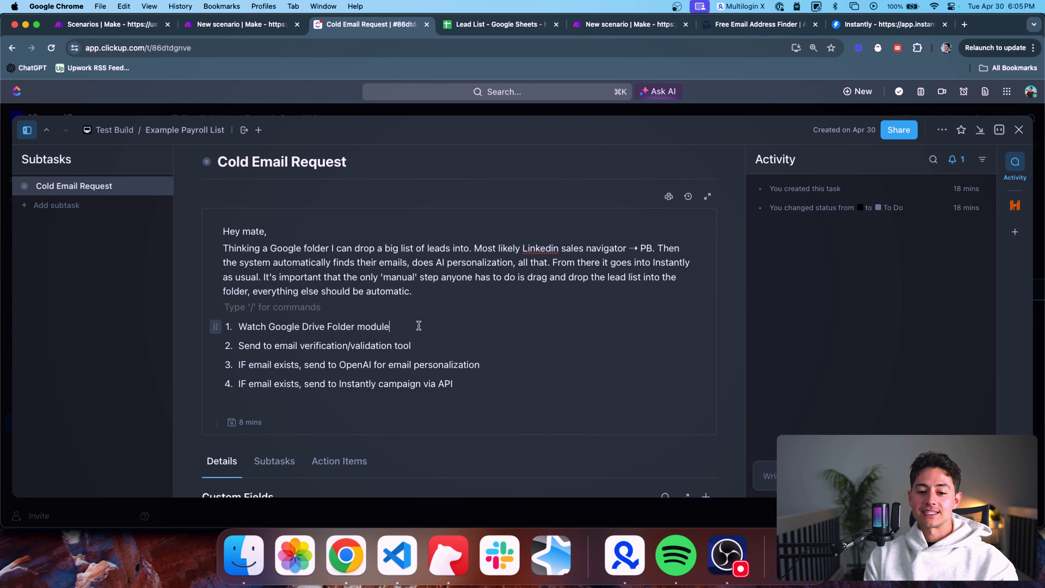
Open drive.google.com in a new tab and place it beside the Lead List tab
left_click_drag(418, 326, 239, 325)
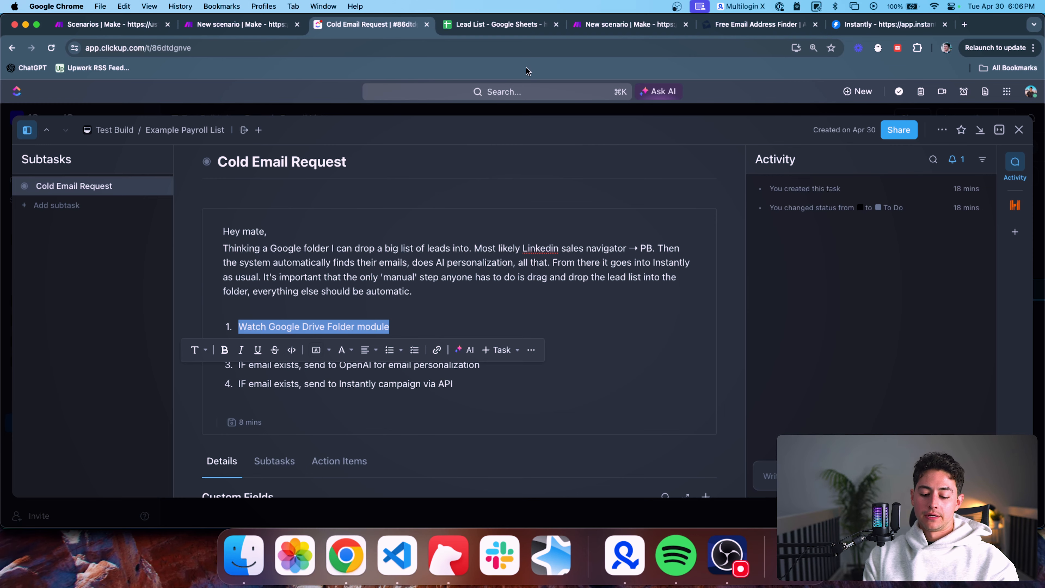
key("super+t")
type("drive.google.com")
key("Return")
left_click_drag(899, 31, 494, 31)
Switch Drive to the business account and open the Example Builds folder
left_click(1013, 111)
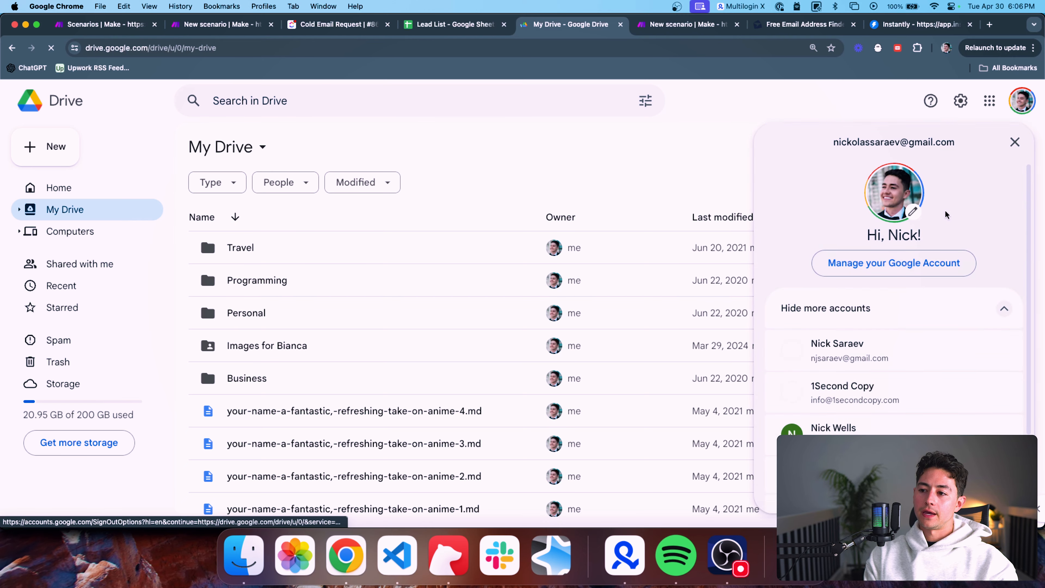
left_click(896, 432)
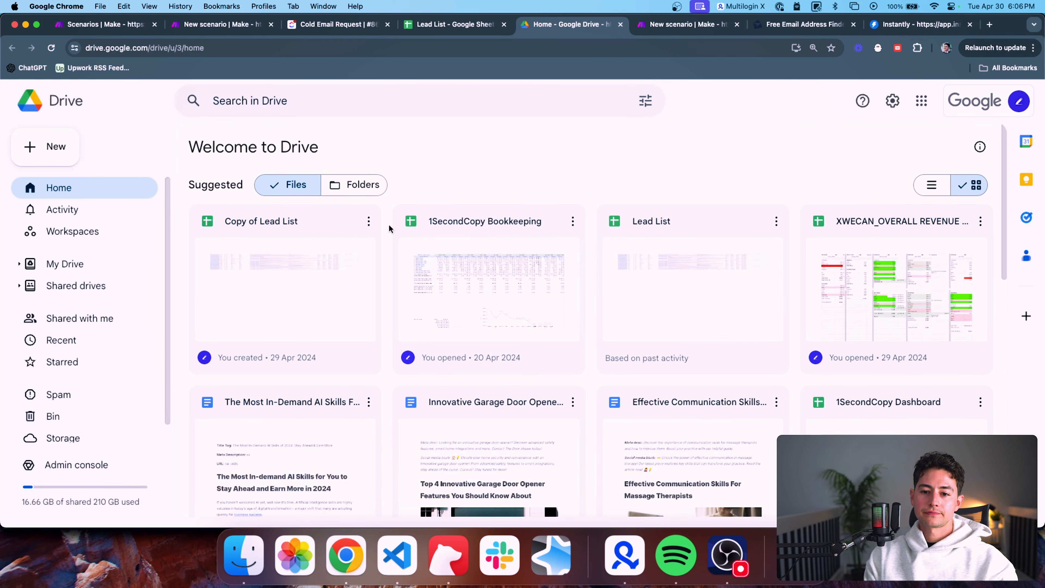
scroll(379, 236, "down", 4)
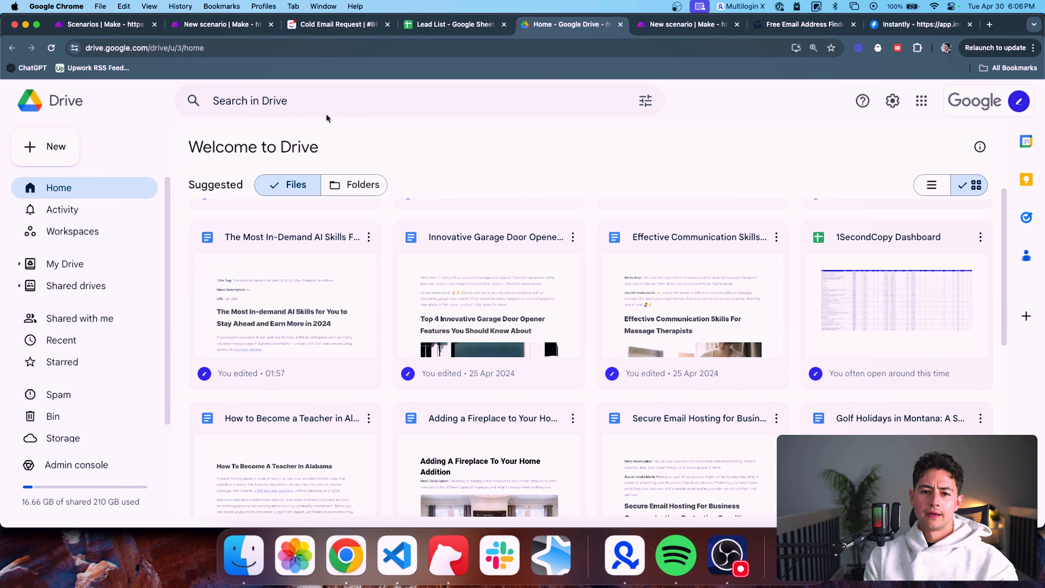
left_click(326, 111)
type("example build")
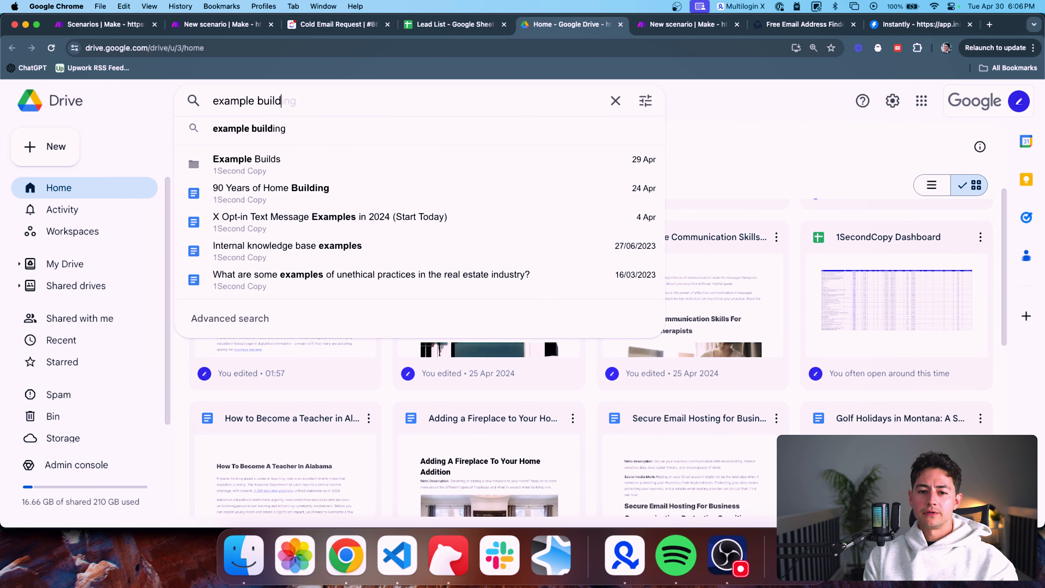
left_click(315, 167)
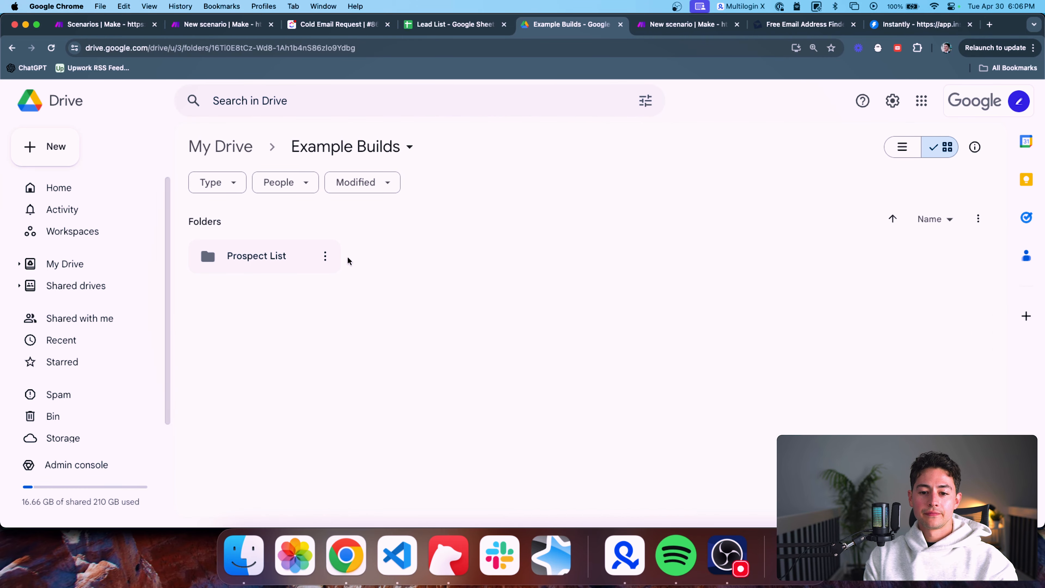
Move the Prospect List folder to the bin
left_click(323, 258)
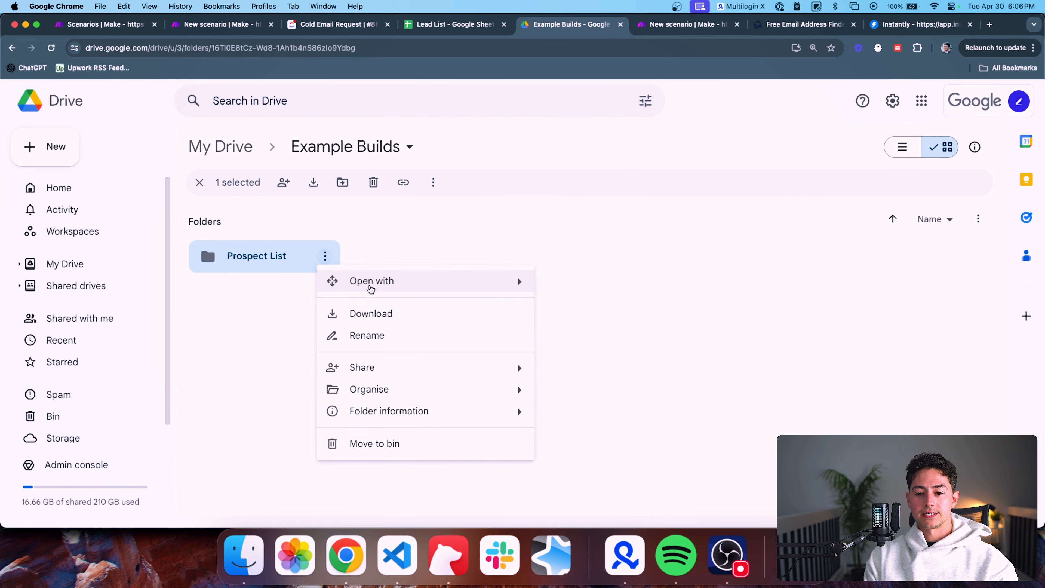
left_click(368, 240)
left_click(297, 244)
left_click(325, 256)
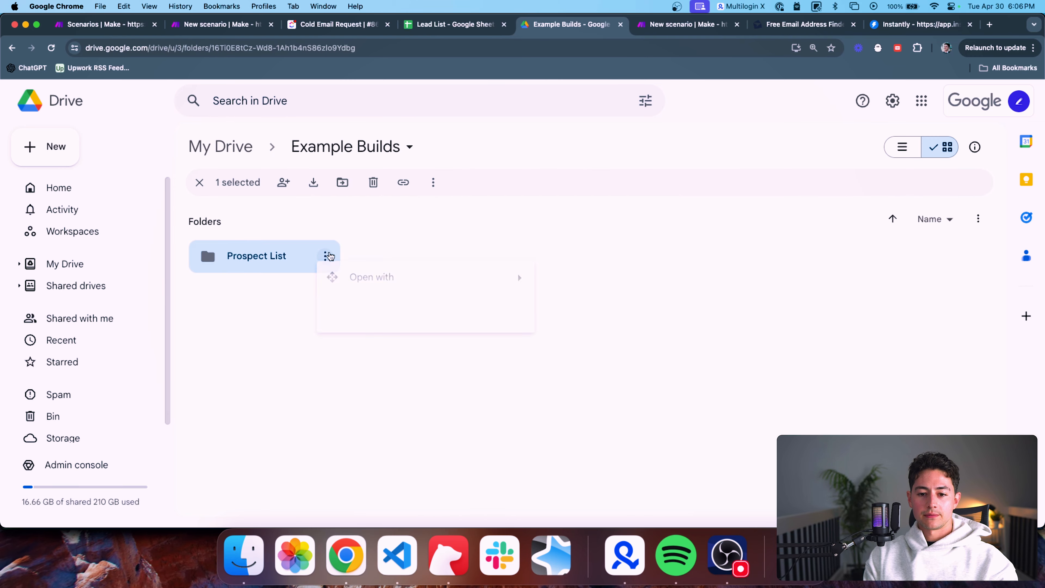
left_click(385, 437)
left_click(564, 343)
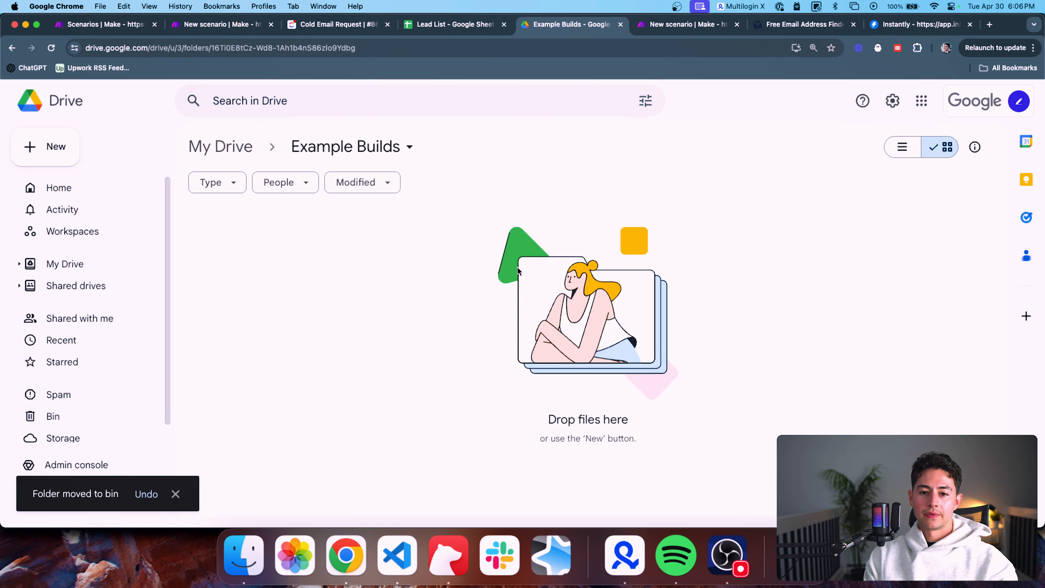
Create a new folder named Example Client inside Example Builds
right_click(346, 239)
left_click(387, 254)
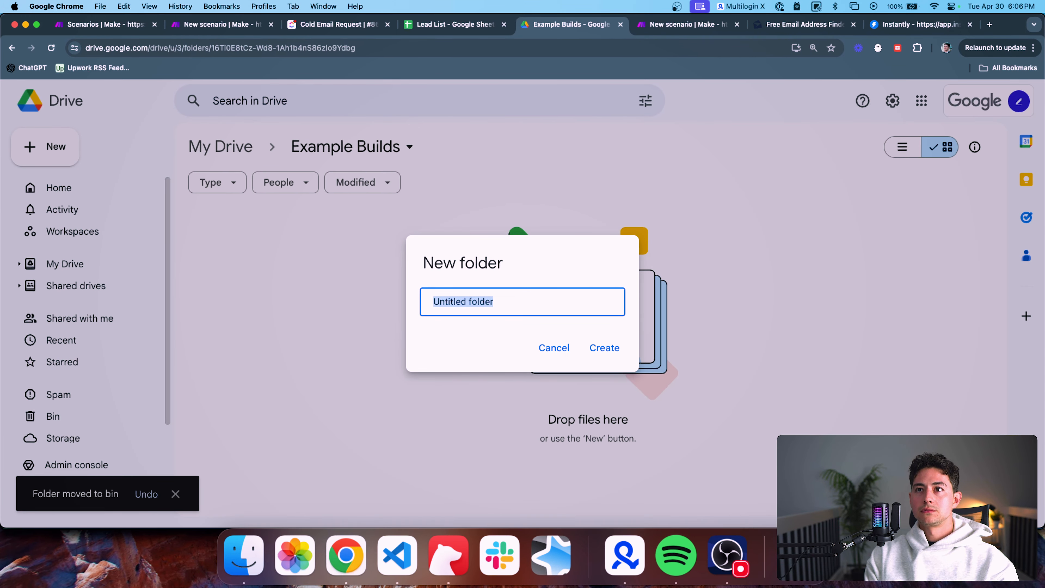
type("Example Client")
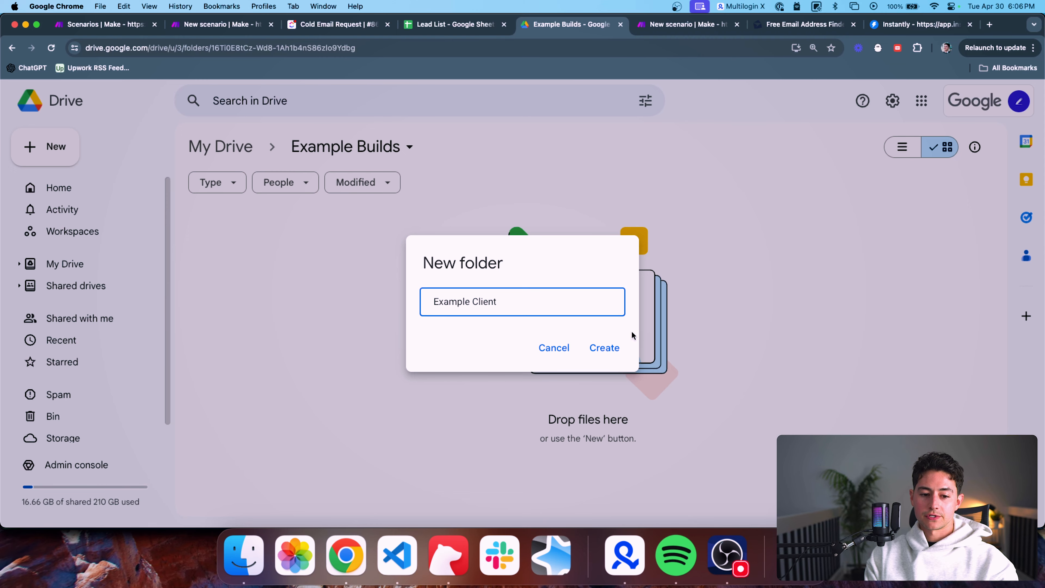
left_click(618, 350)
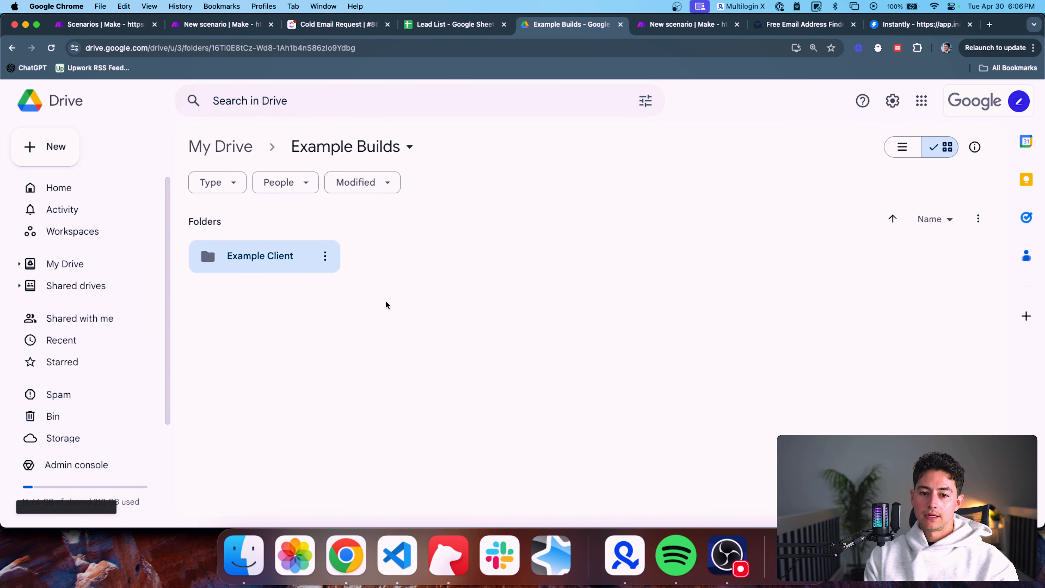
left_click(259, 269)
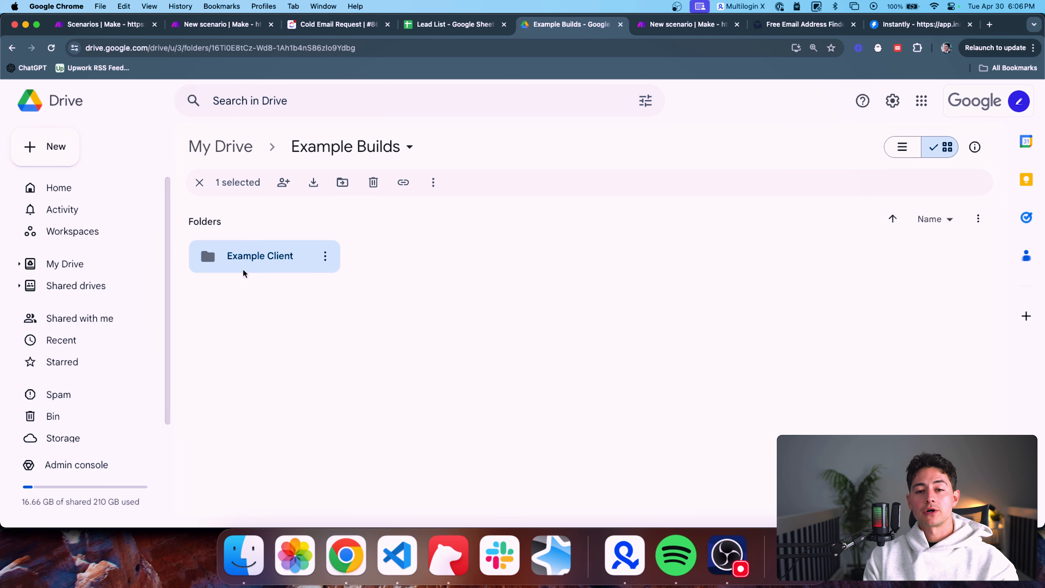
Add a Google Drive Watch Files in a Folder trigger to the new scenario
left_click(675, 30)
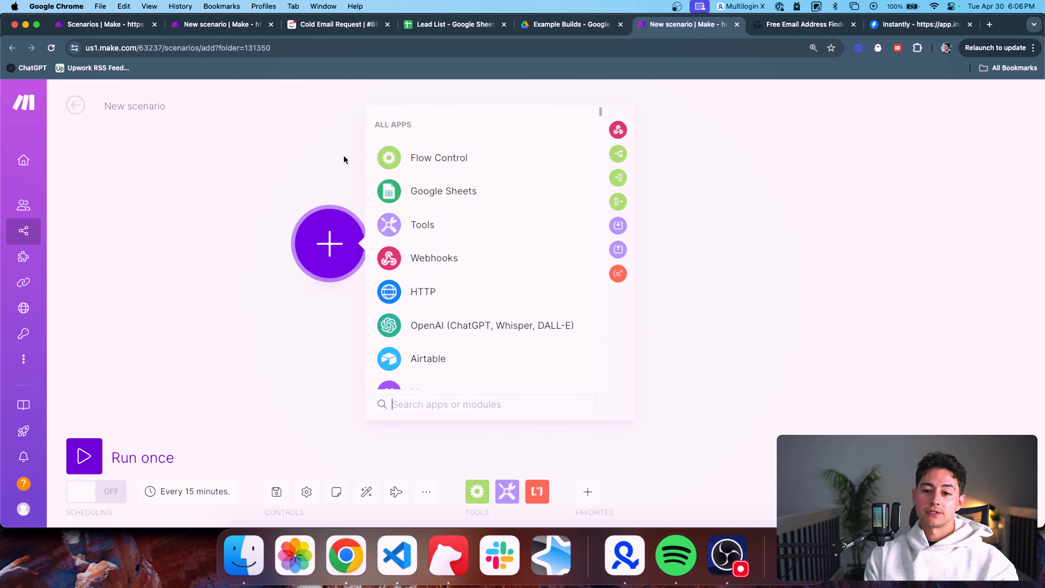
type("d")
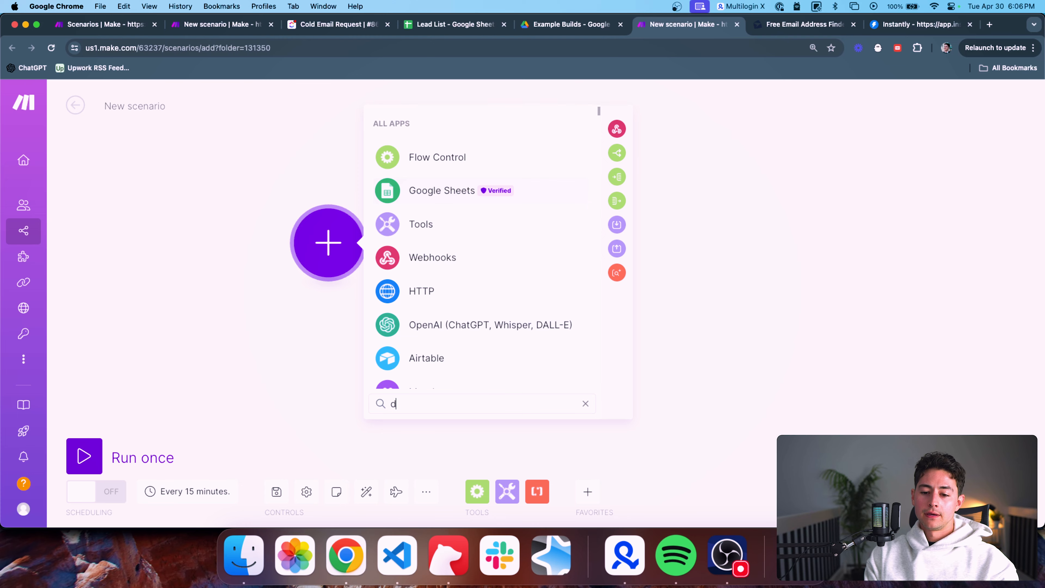
type("rive")
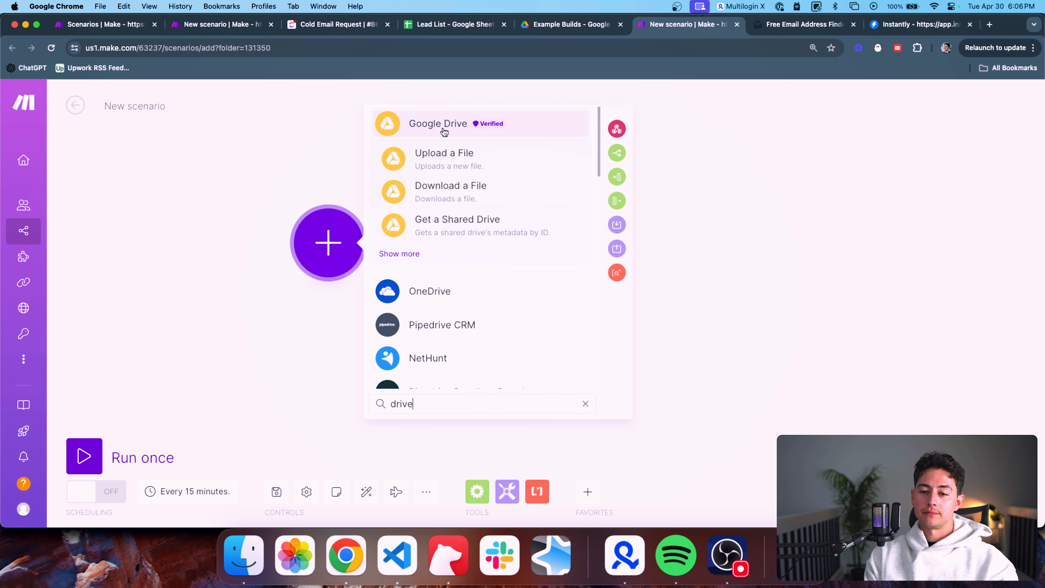
left_click(407, 260)
scroll(494, 225, "down", 1)
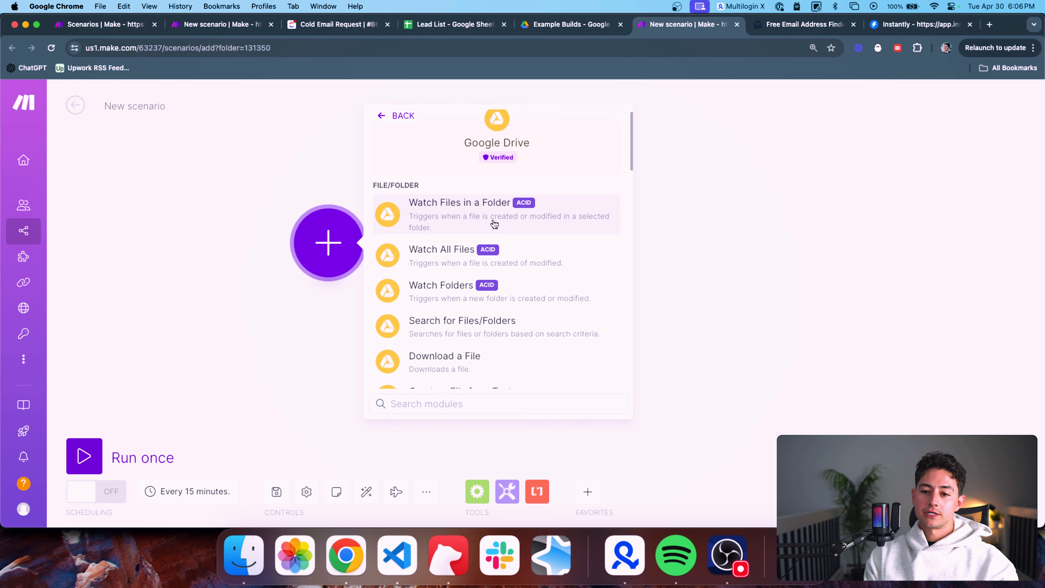
left_click(495, 224)
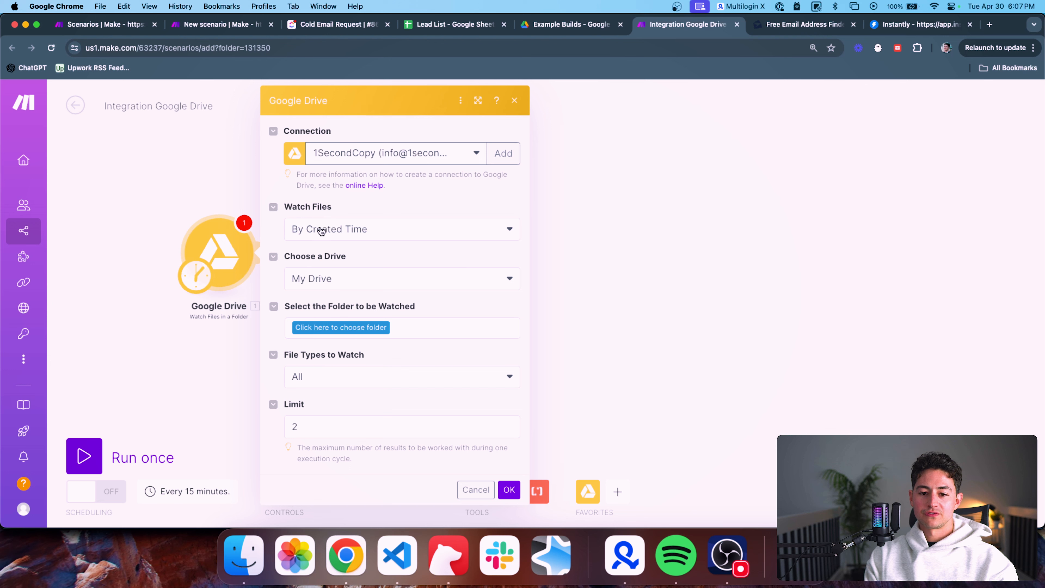
Set the trigger to watch /Example Builds/Example Client/ for Google Spreadsheets, limit 1
left_click(372, 327)
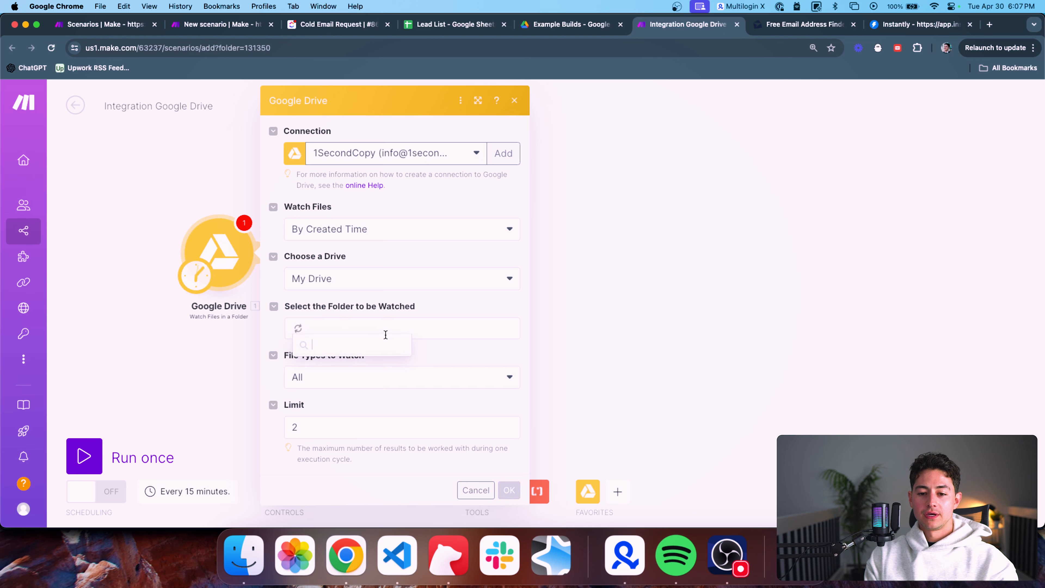
type("example build")
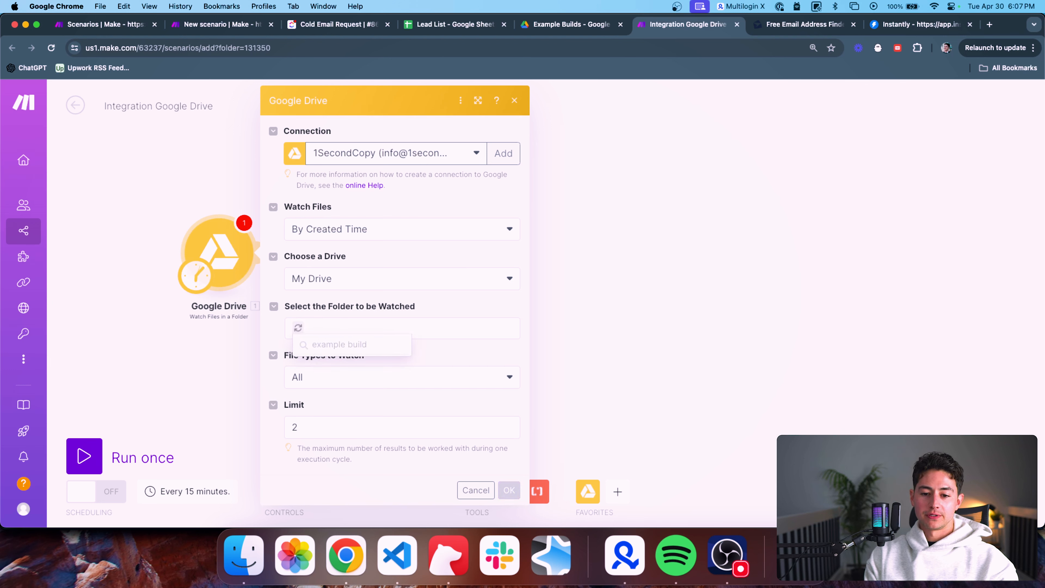
left_click(371, 386)
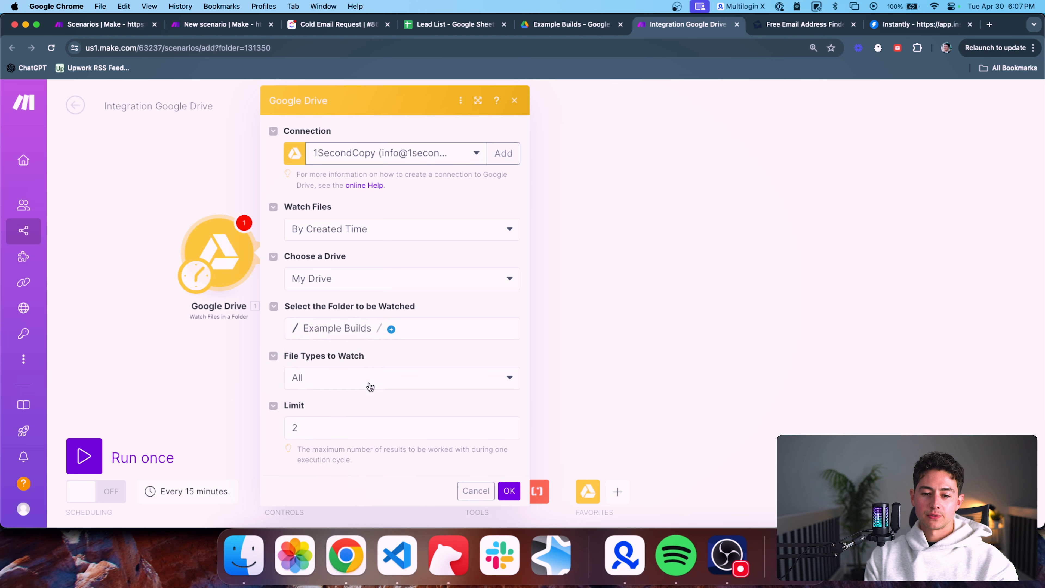
left_click(390, 331)
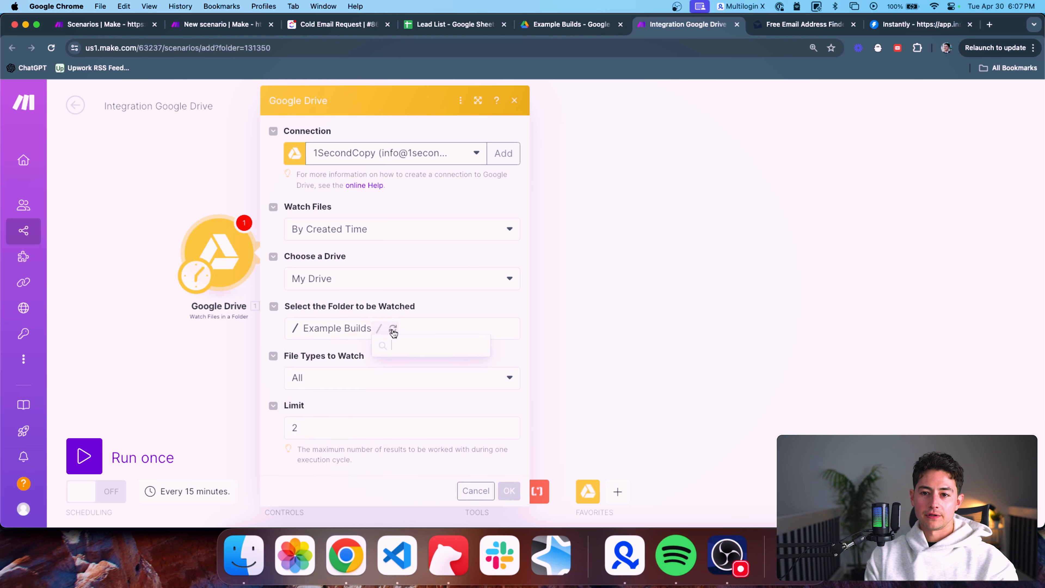
left_click(426, 349)
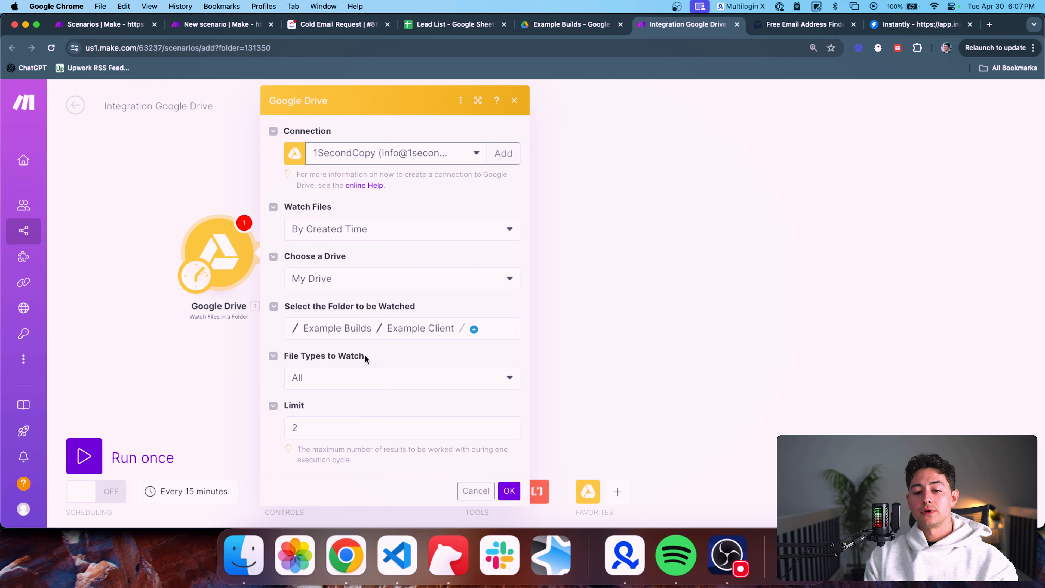
left_click(408, 383)
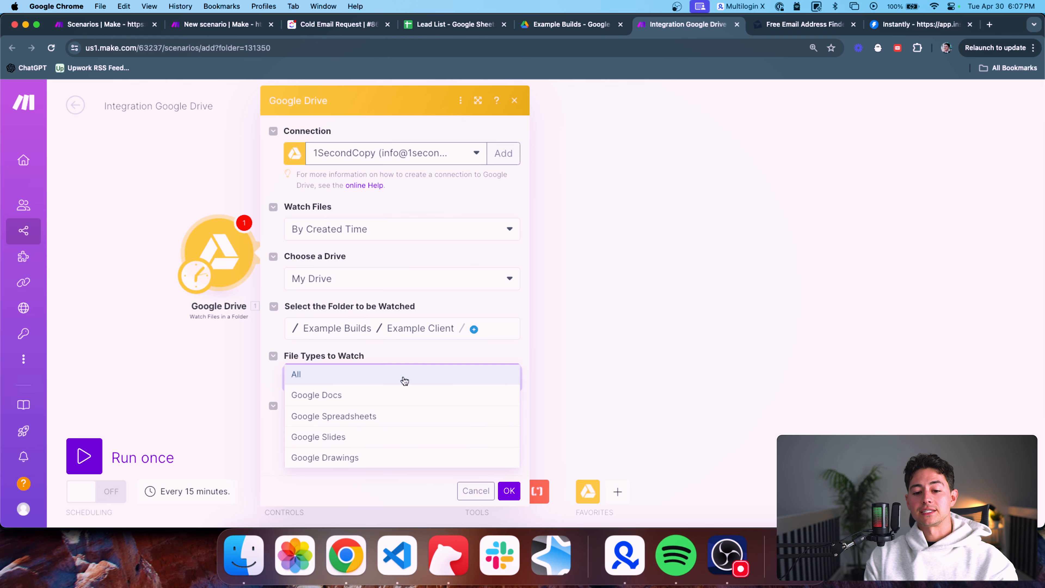
left_click(361, 418)
left_click(352, 425)
type("1")
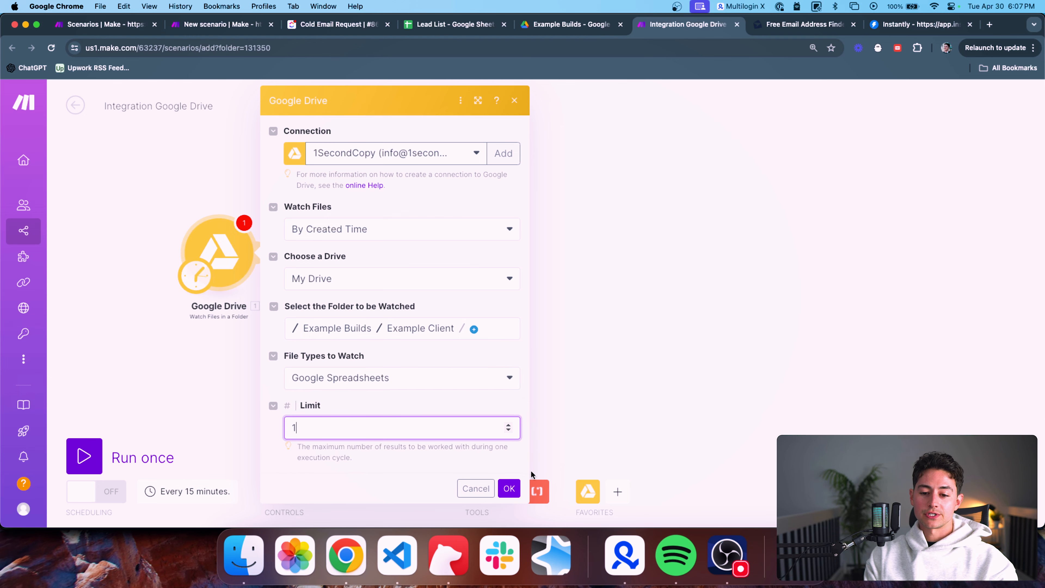
left_click(508, 489)
Run the scenario once and inspect the trigger's returned bundle
left_click(76, 443)
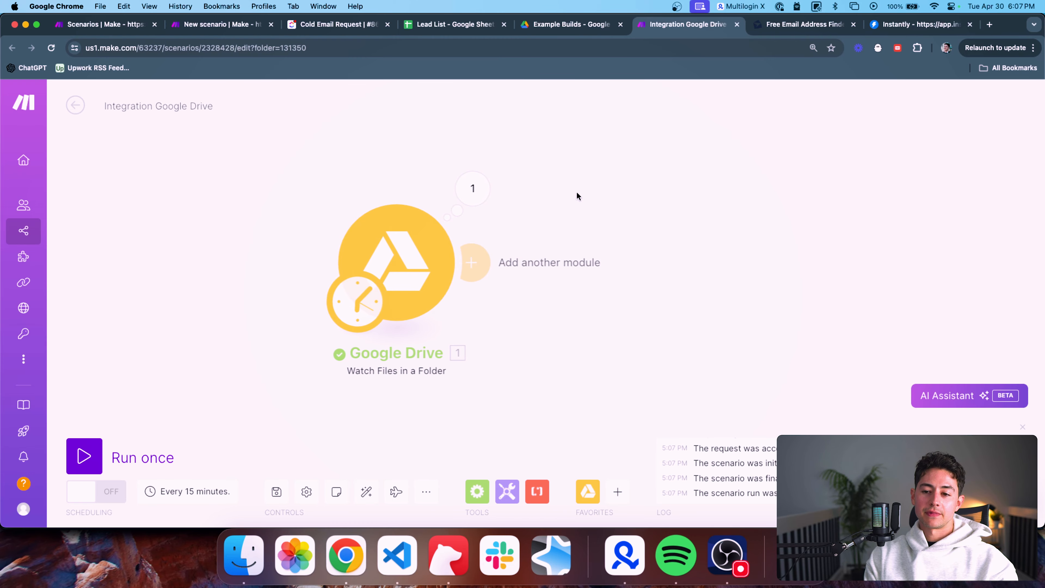
left_click(473, 188)
left_click(402, 151)
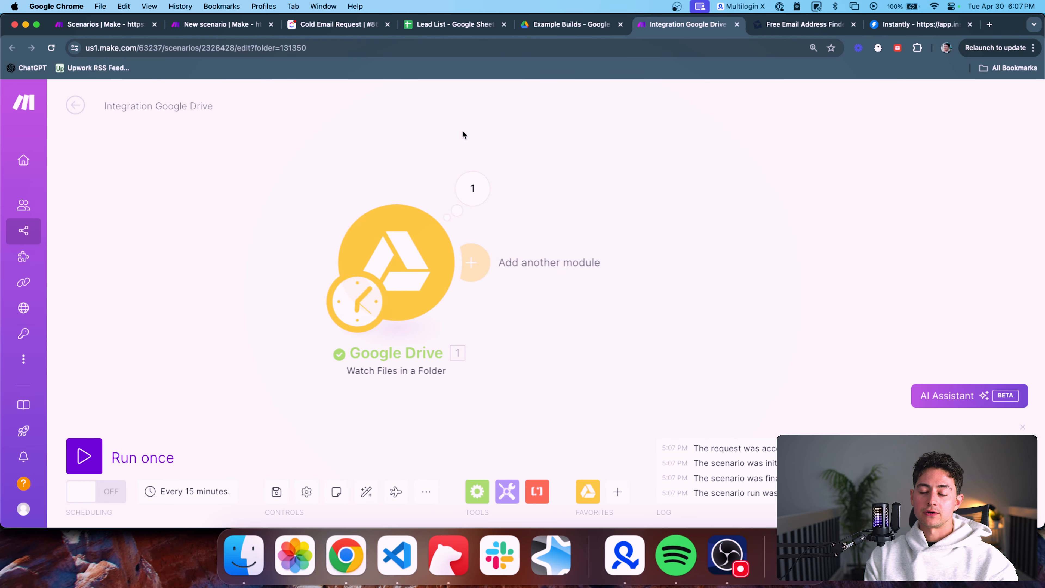
left_click(582, 33)
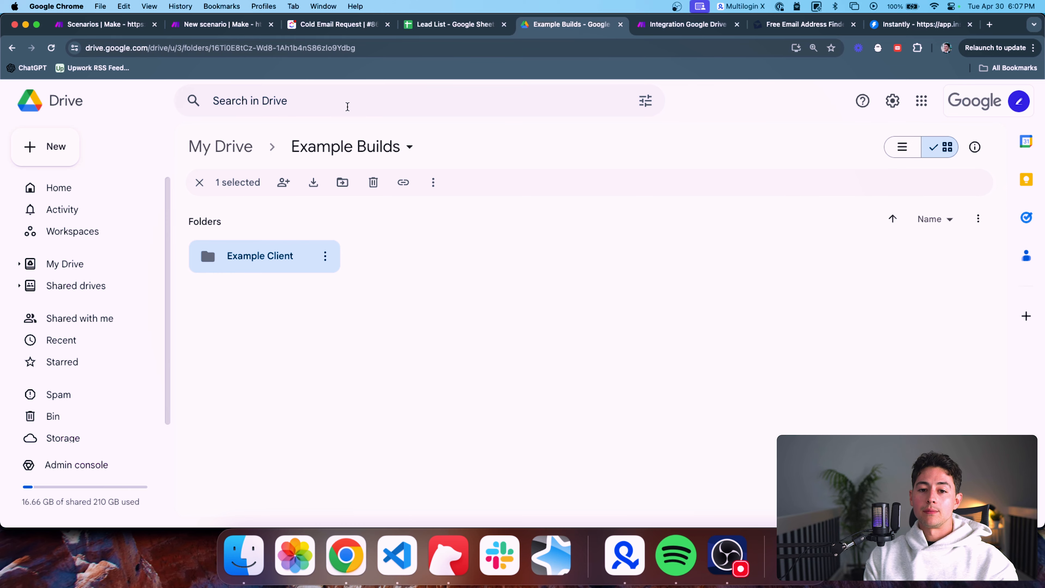
Search Drive for 'lead' and open the Lead List spreadsheet
left_click(345, 102)
type("d")
key("BackSpace")
type("lead")
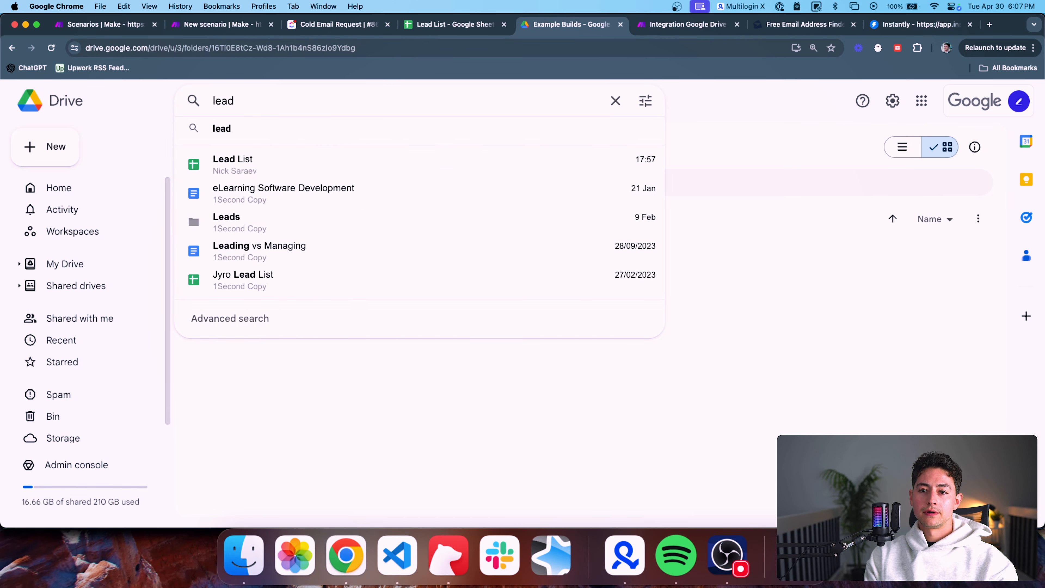
left_click(430, 169)
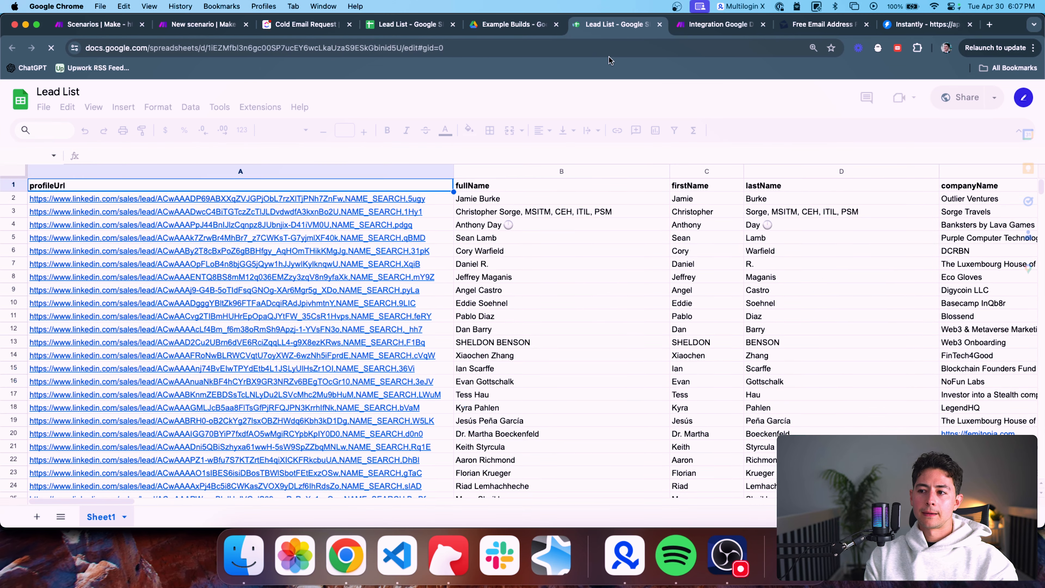
Make a copy of Lead List without the 'Copy of' prefix, then close its tab
left_click(44, 107)
left_click(118, 187)
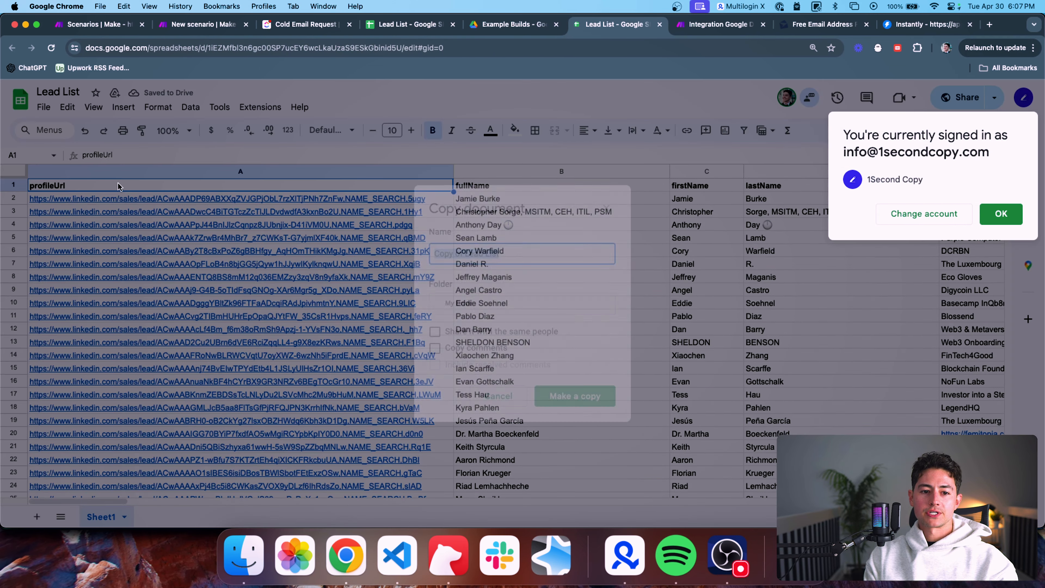
key("Left")
key("alt+shift+Right")
key("alt+shift+Right")
key("shift+Right")
key("BackSpace")
key("Return")
key("ctrl+shift+Tab")
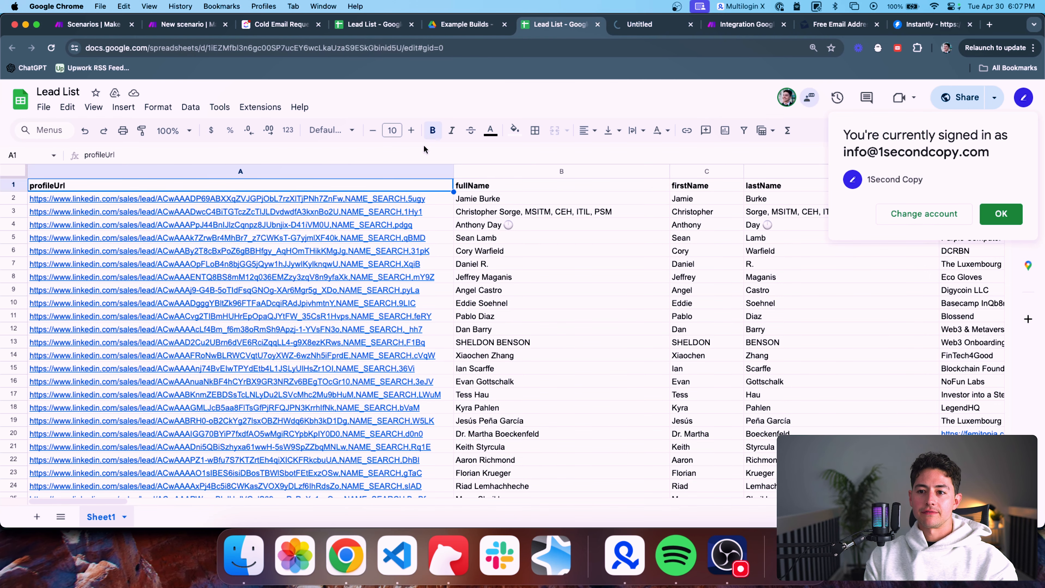
key("super+w")
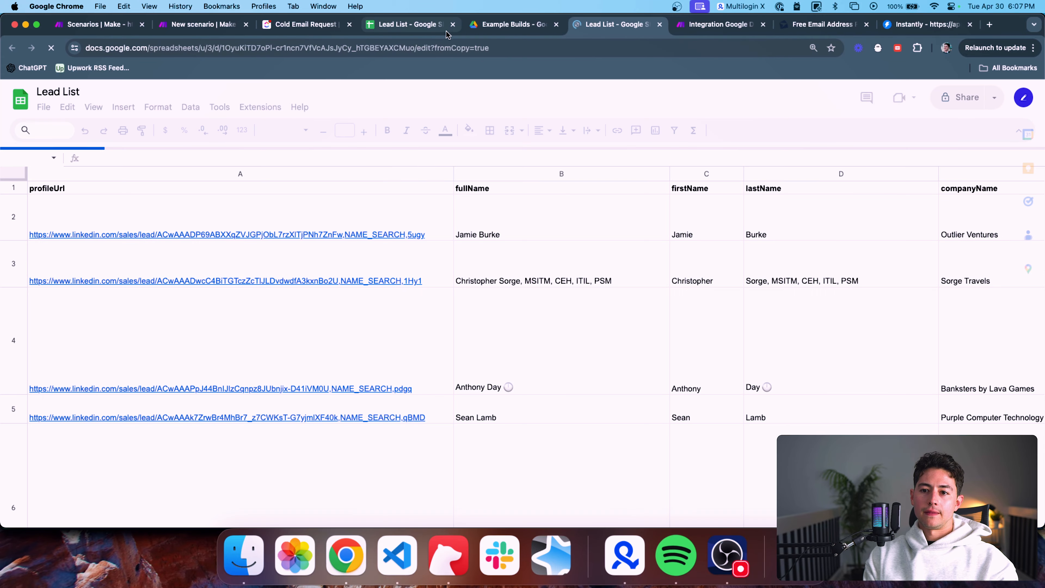
left_click(486, 27)
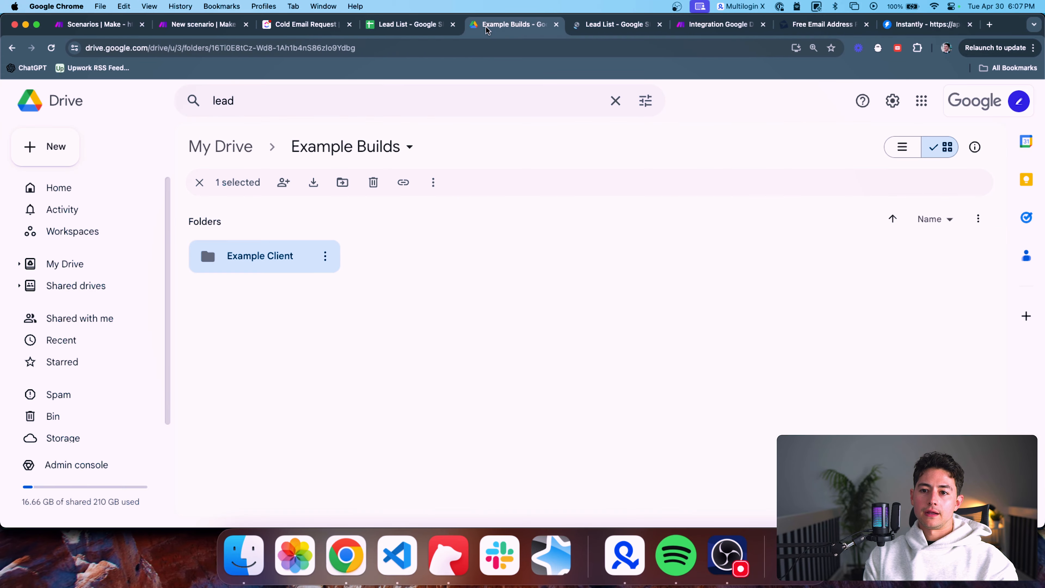
Search Drive for 'lead list' and check the first matching Lead List file's actions
left_click(391, 98)
type("list")
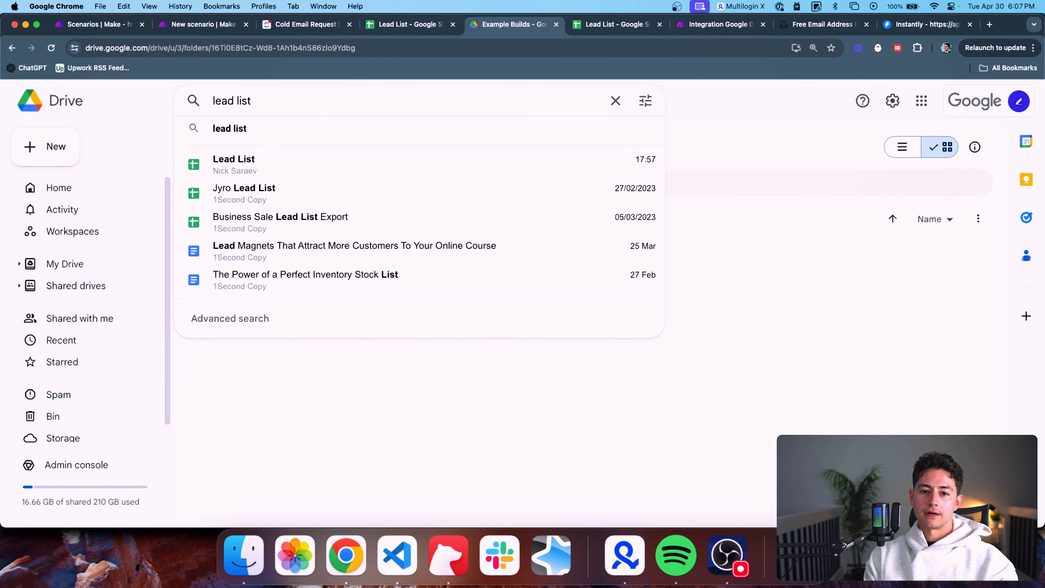
left_click(364, 161)
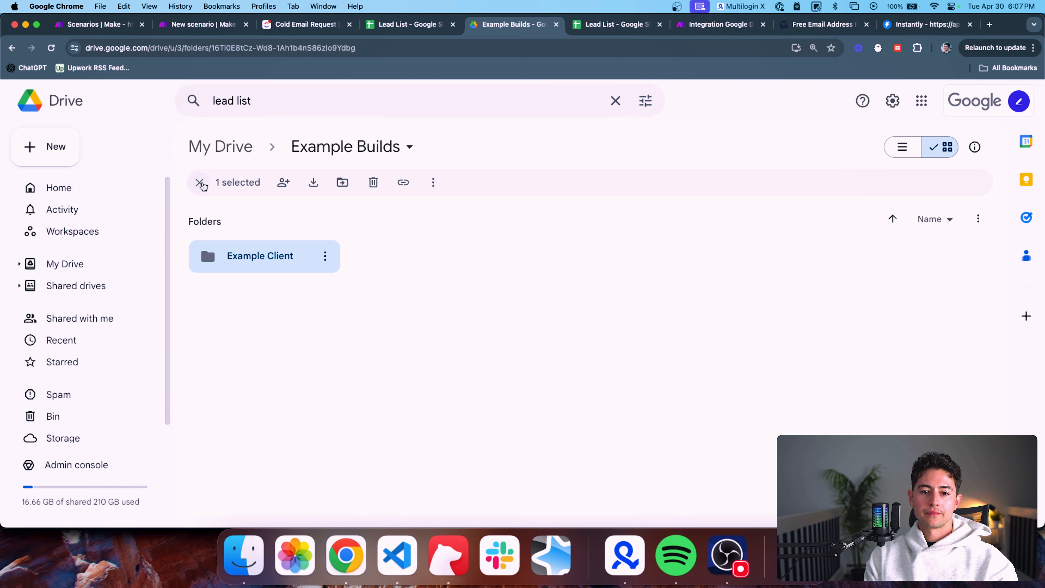
left_click(132, 185)
type("list lead")
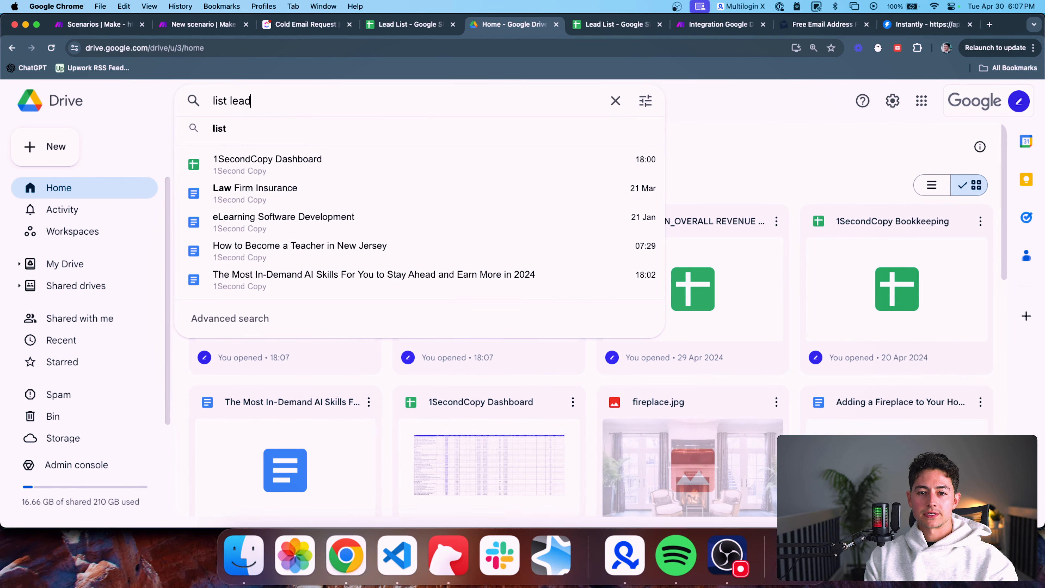
key("super+a")
type("lead list")
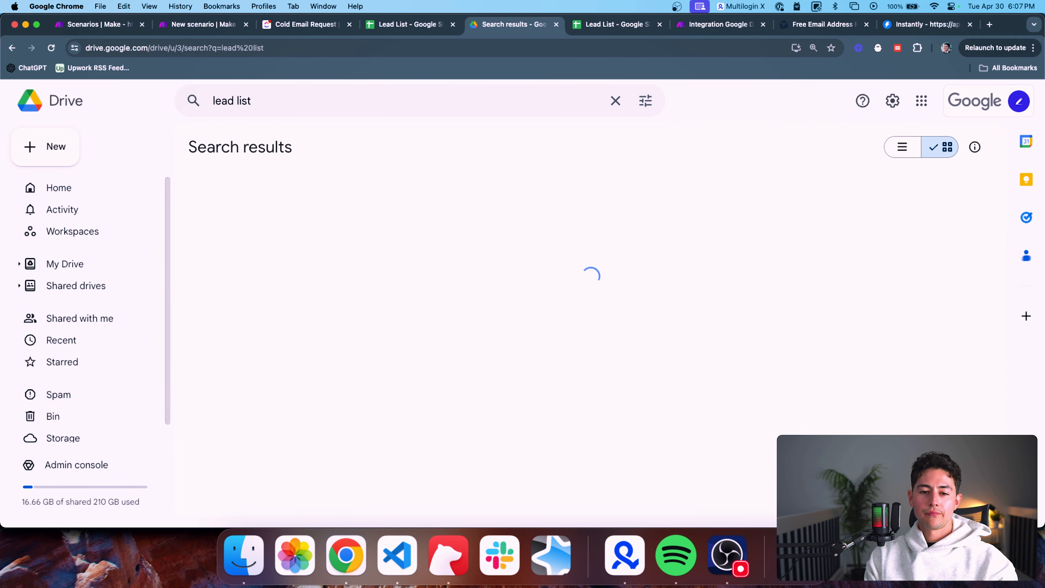
left_click(334, 261)
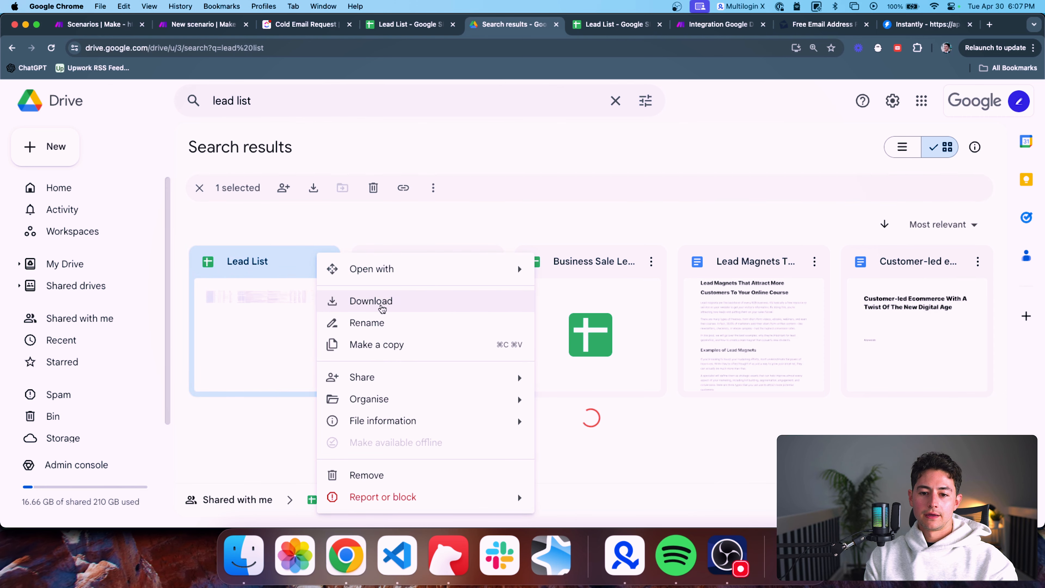
mouse_move(456, 406)
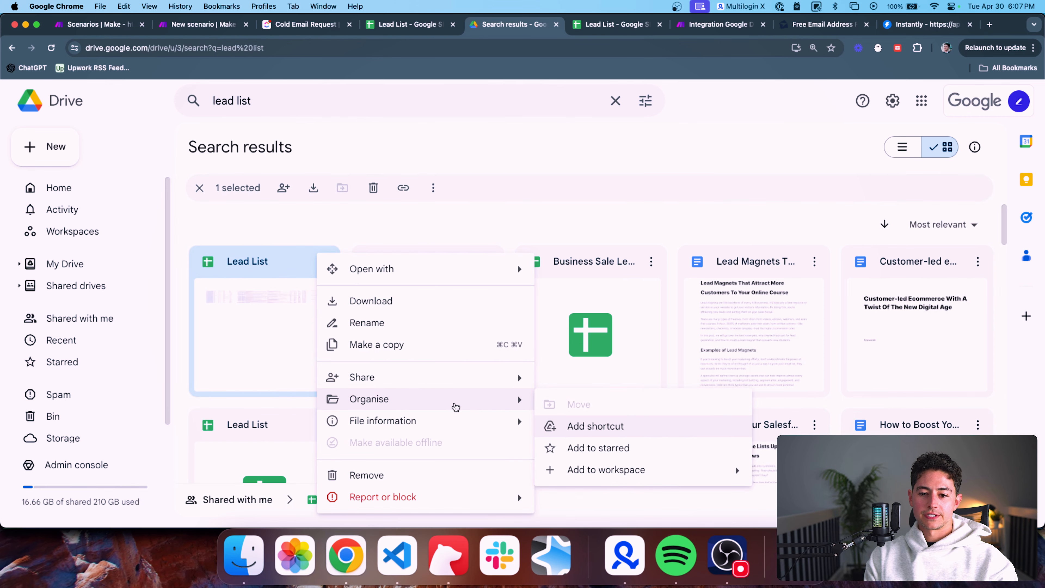
left_click(500, 196)
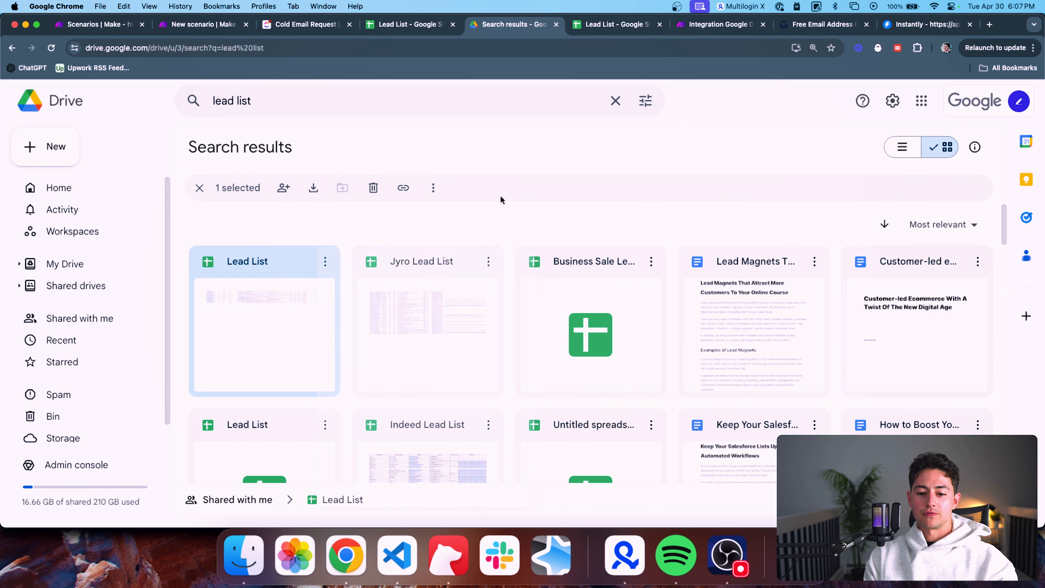
scroll(500, 197, "down", 3)
Move the other Lead List file into the Example Client folder
left_click(325, 325)
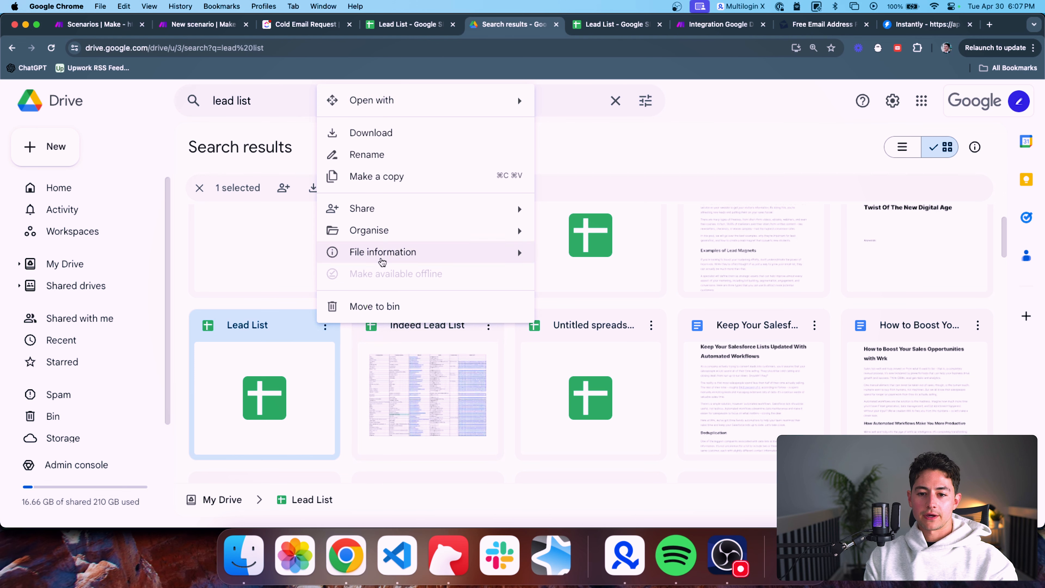
mouse_move(449, 230)
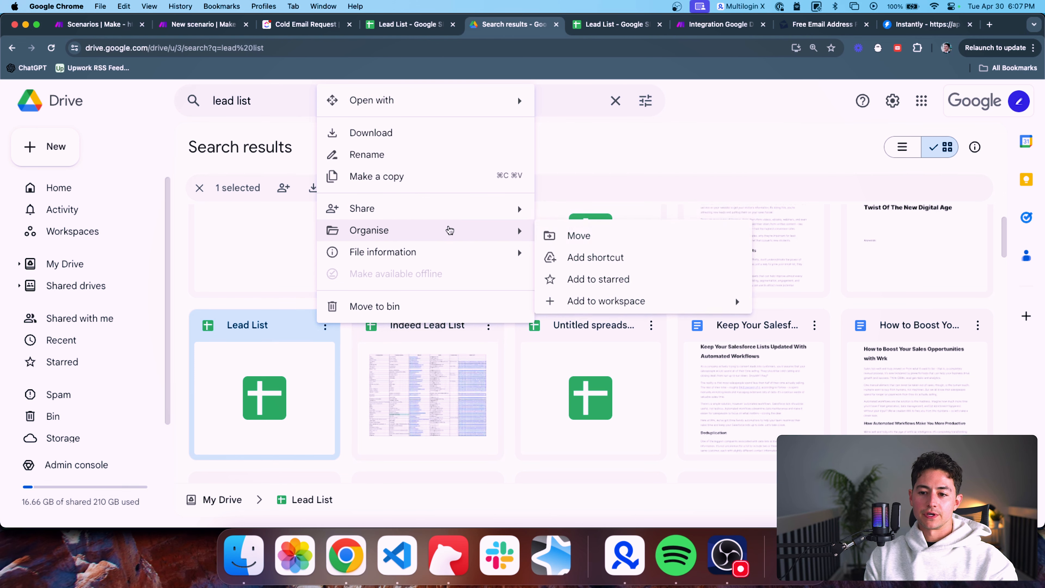
left_click(602, 235)
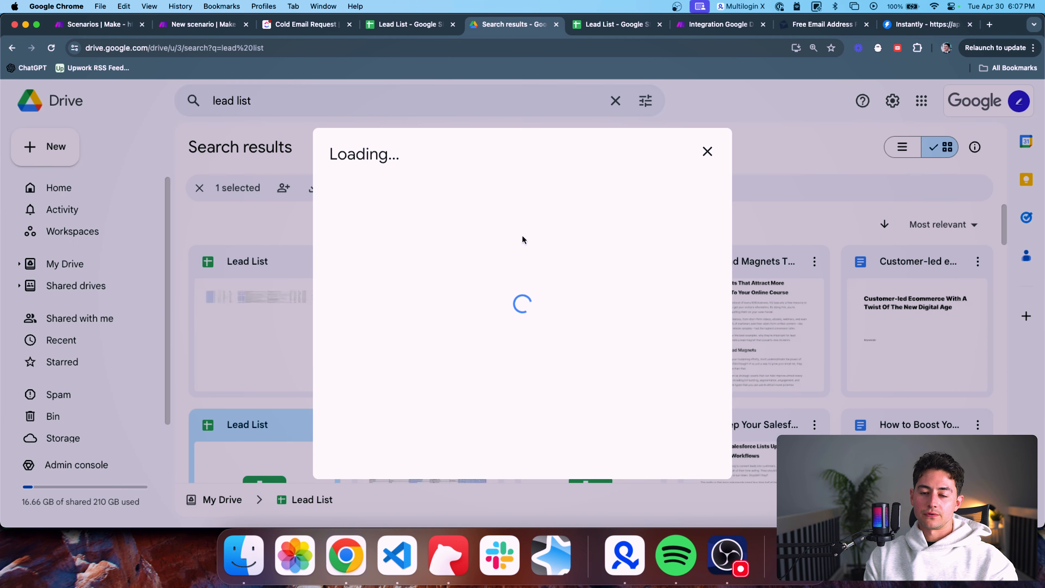
left_click(395, 268)
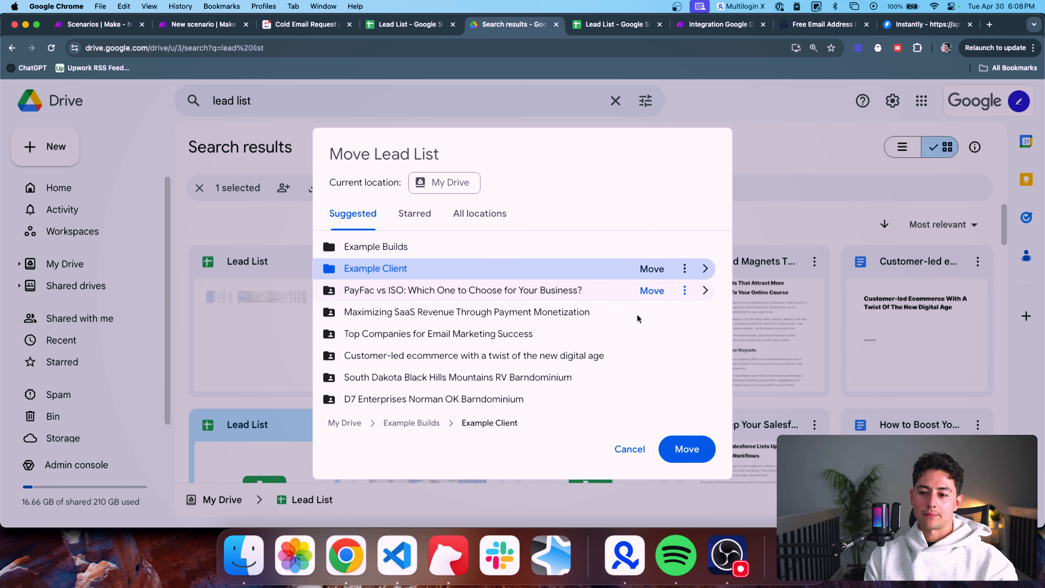
left_click(679, 449)
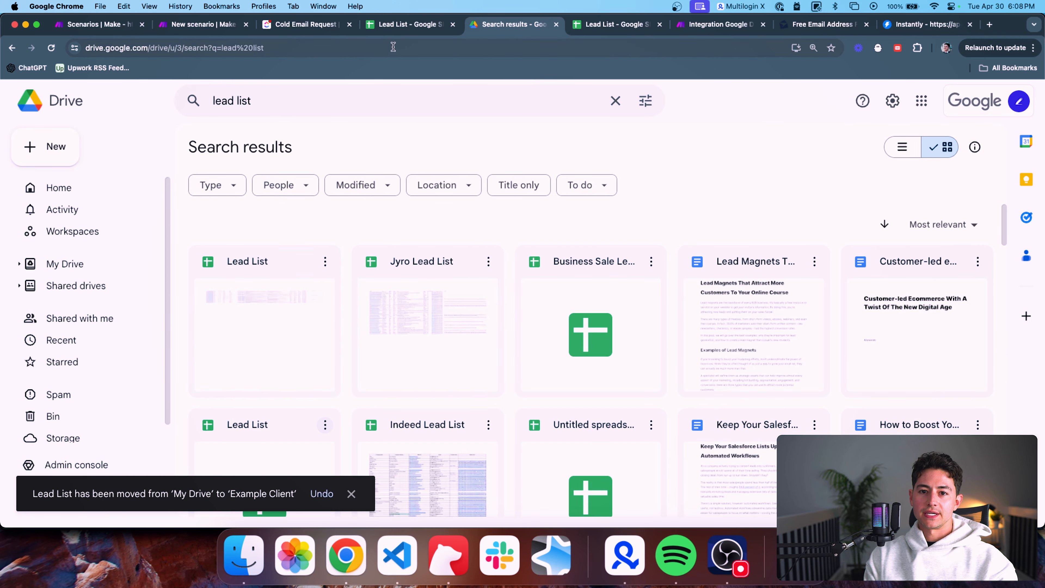
Search for 'example client' and open that folder
left_click(323, 115)
key("super+a")
type("example client")
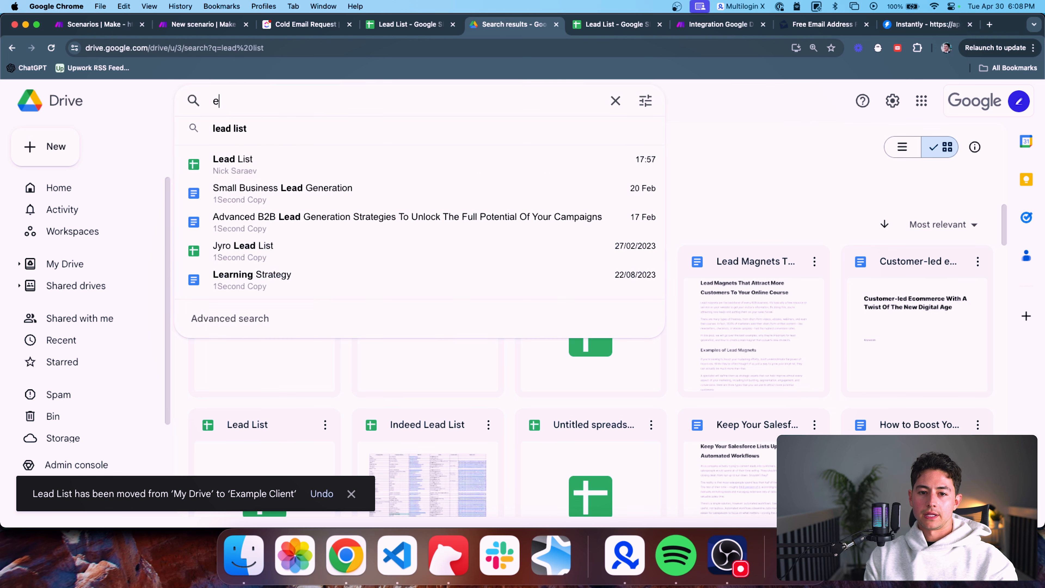
left_click(326, 157)
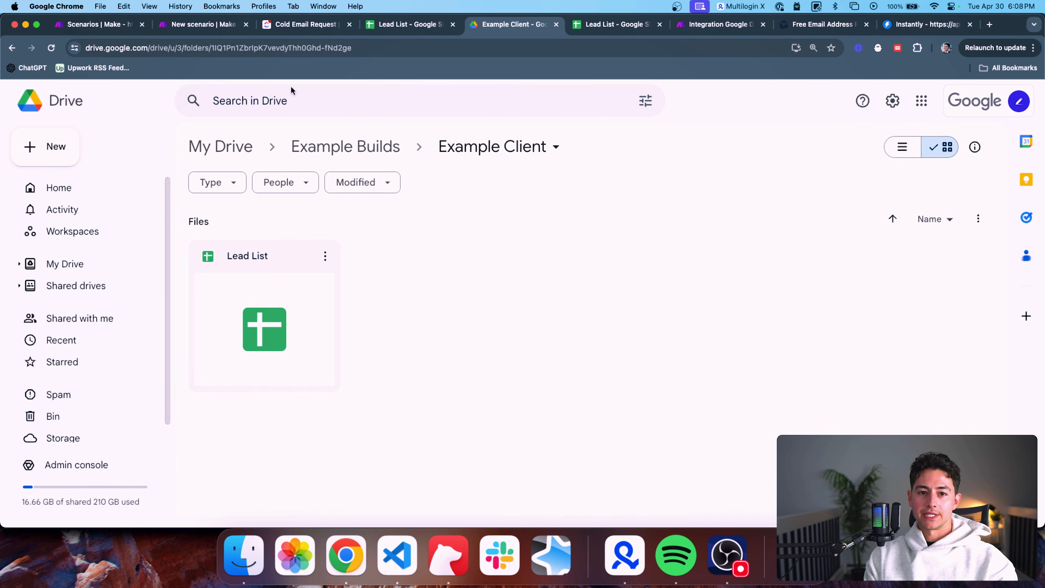
left_click_drag(720, 24, 509, 24)
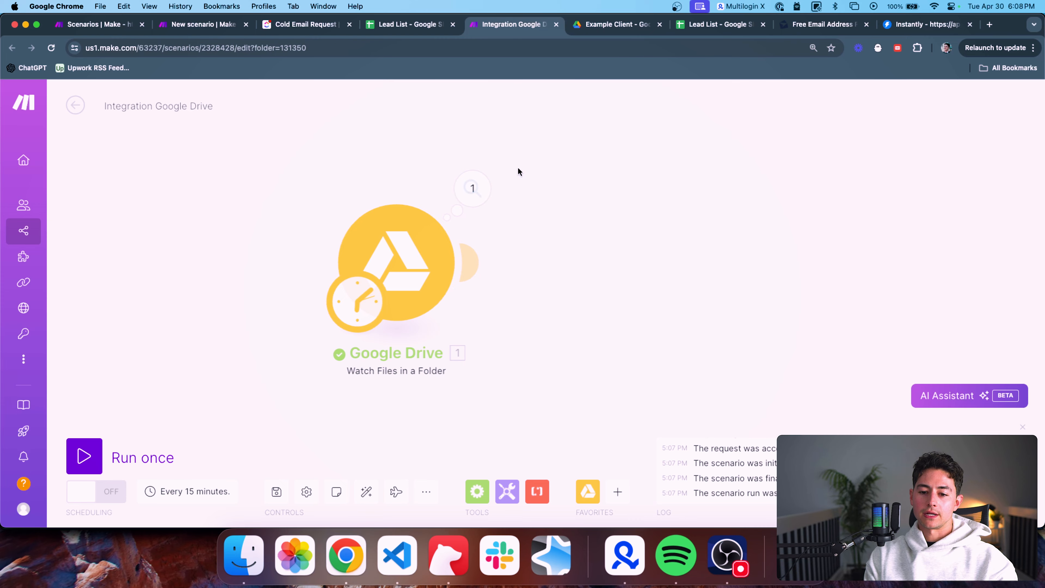
Run the scenario once and find the Lead List file in the trigger's output
left_click(84, 456)
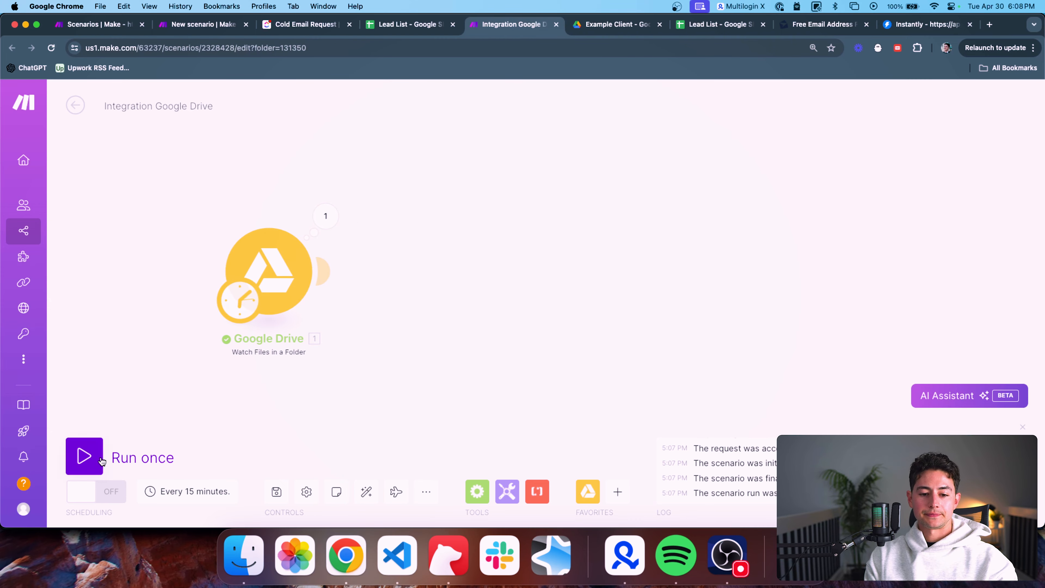
left_click(558, 199)
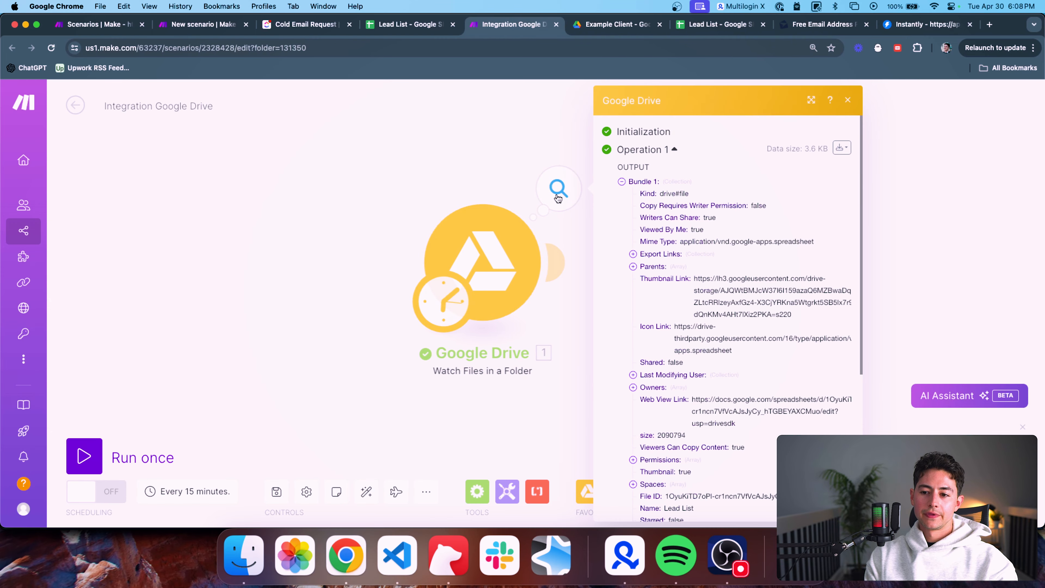
scroll(718, 266, "down", 4)
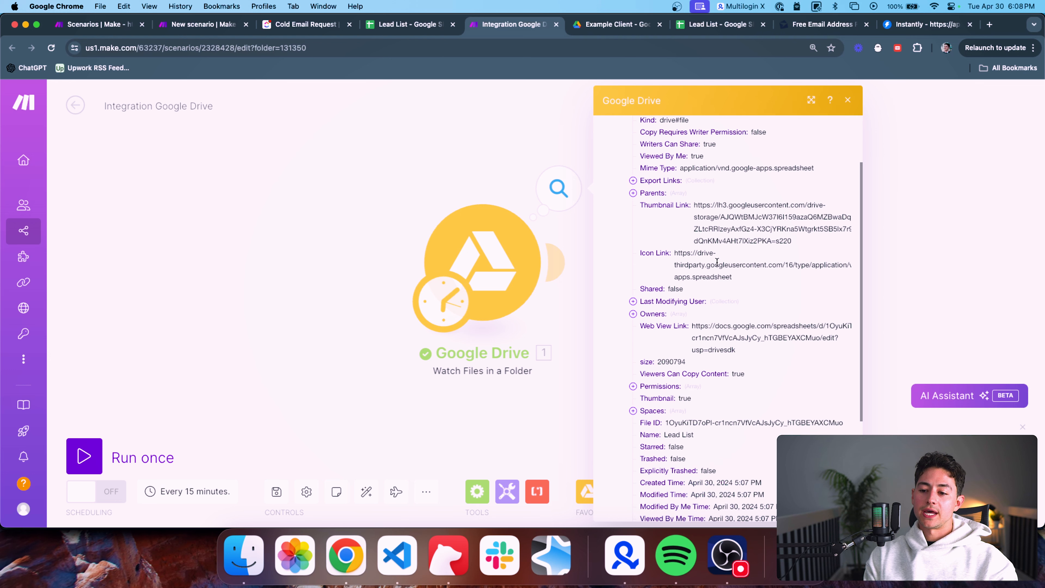
scroll(718, 261, "down", 5)
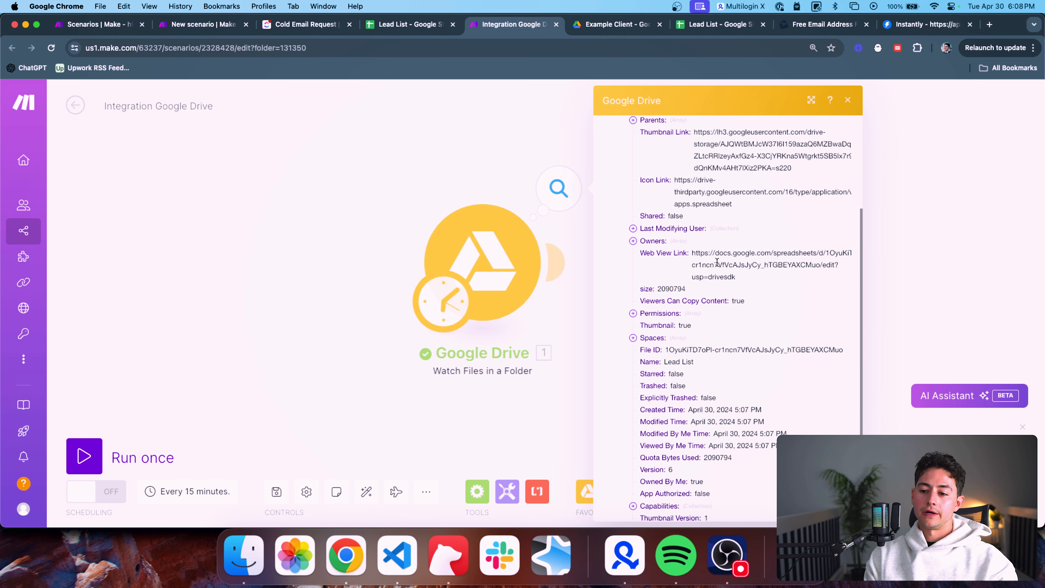
scroll(718, 267, "down", 1)
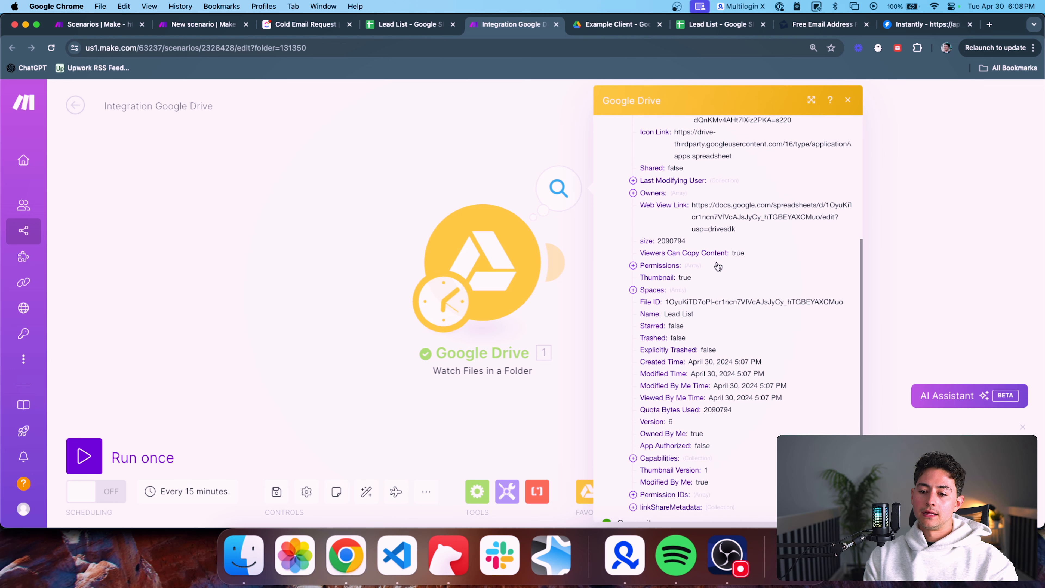
double_click(673, 312)
scroll(744, 294, "up", 9)
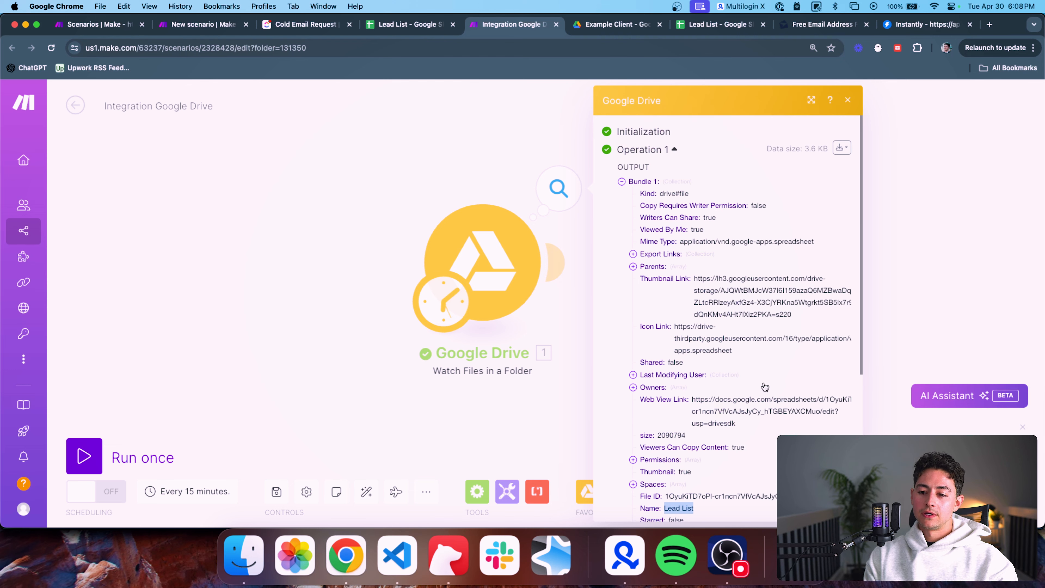
Copy the file's Web View Link and load it in a new tab
triple_click(752, 400)
key("super+c")
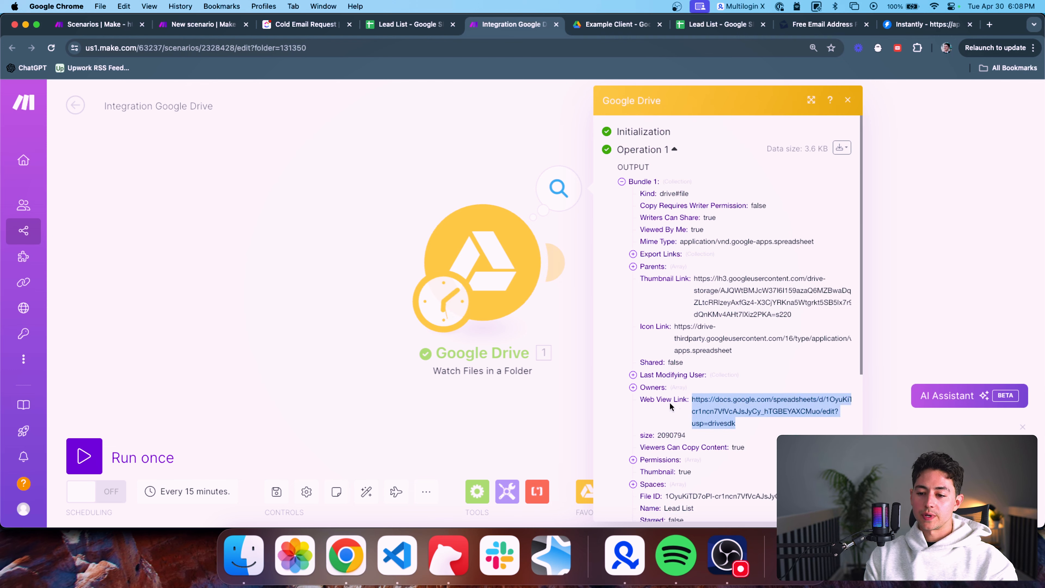
left_click(502, 187)
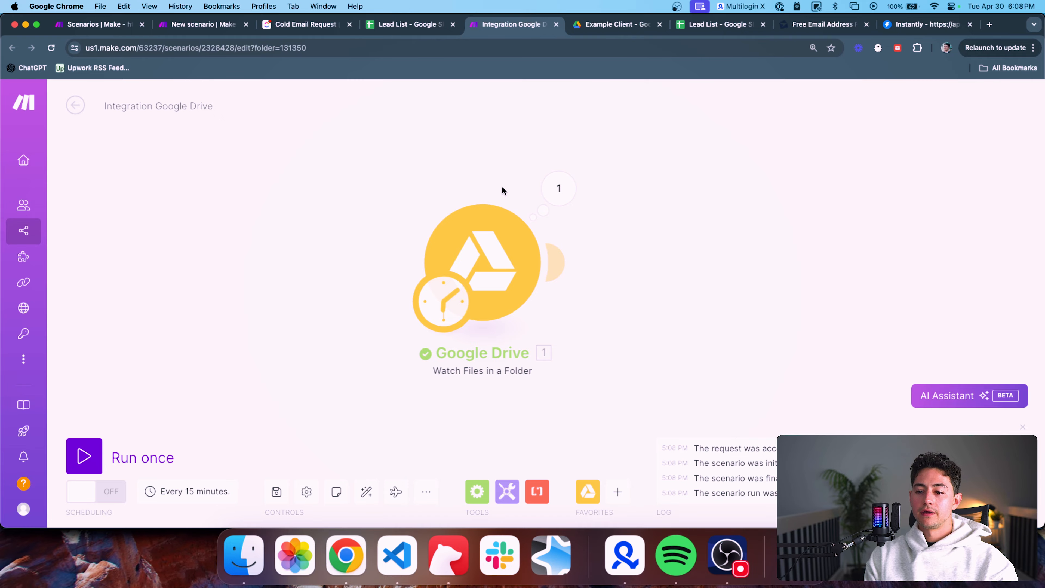
key("super+t")
key("super+v")
key("Return")
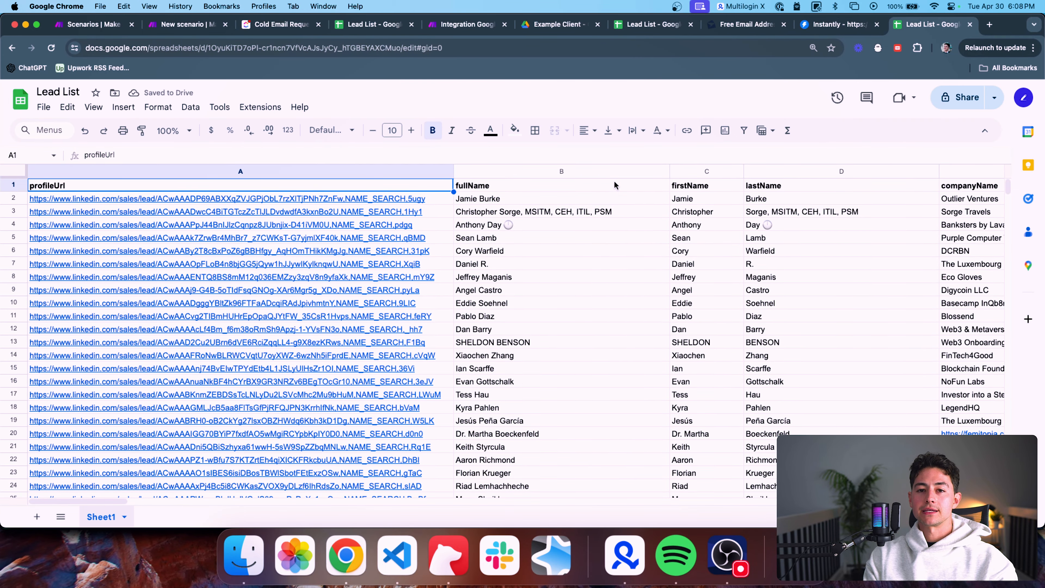
Close the Lead List sheet tab and shift the Make canvas to the left
key("super+w")
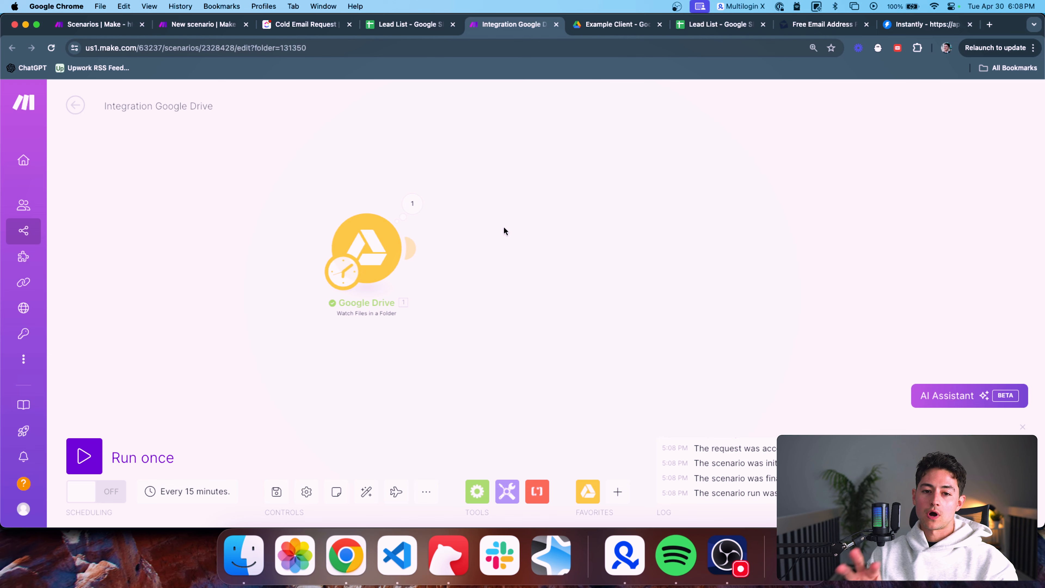
left_click_drag(504, 227, 393, 263)
scroll(361, 242, "down", 2)
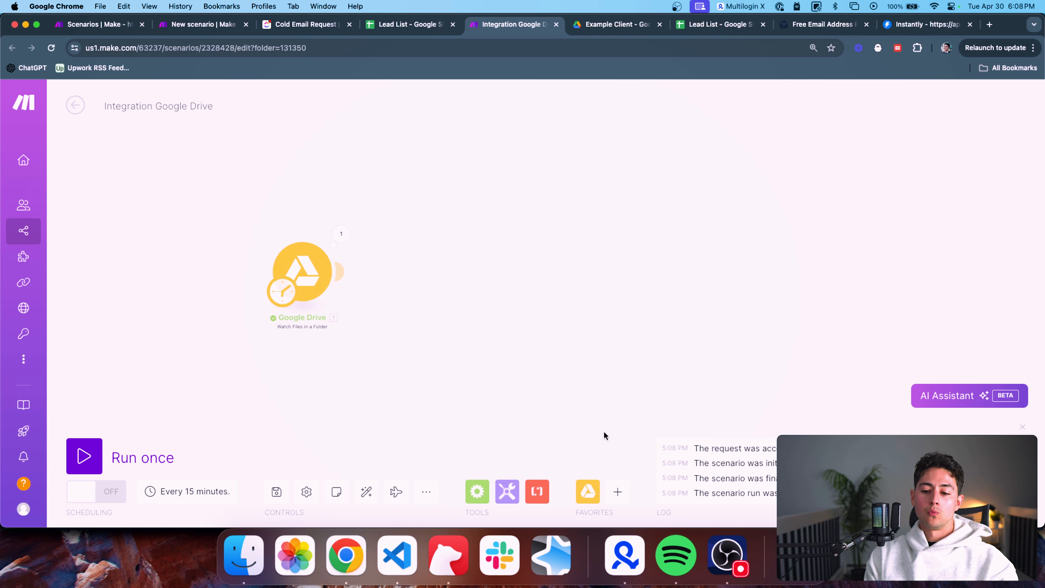
Open the app list, then check the first profile URL in Lead List cell A2
left_click(618, 492)
left_click(410, 25)
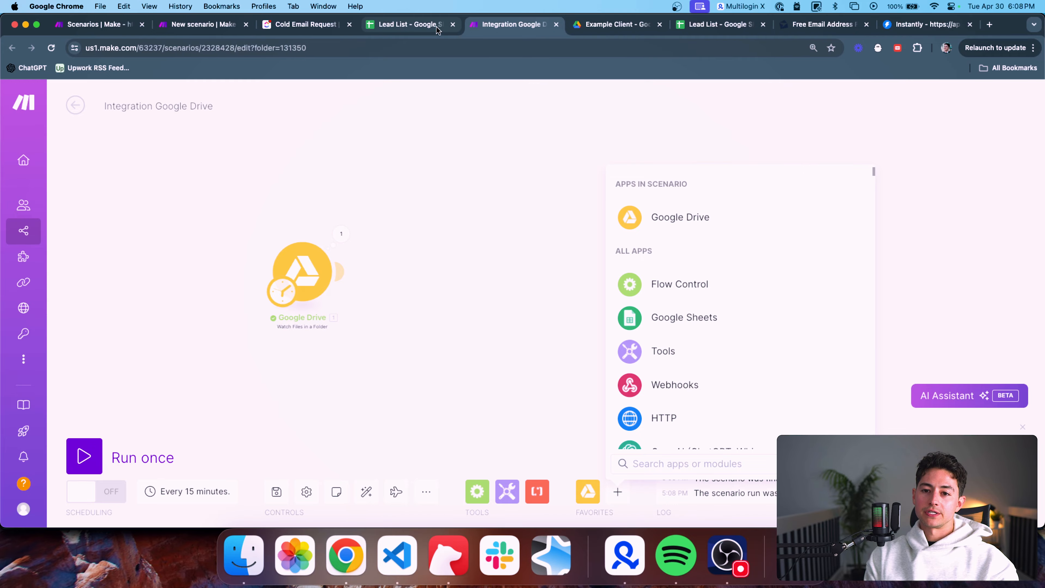
left_click(135, 200)
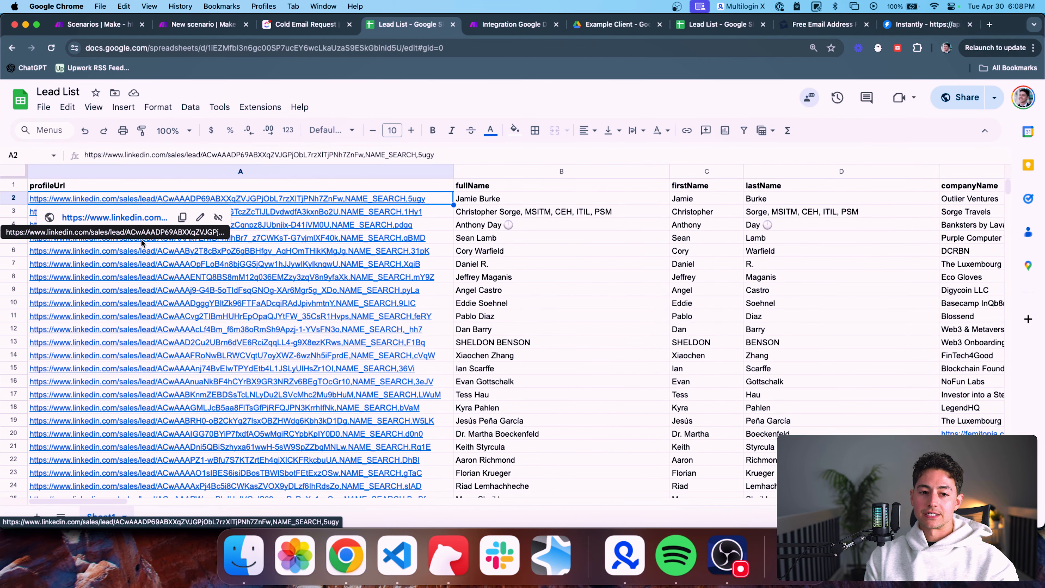
scroll(135, 258, "down", 5)
scroll(135, 257, "up", 5)
mouse_move(275, 229)
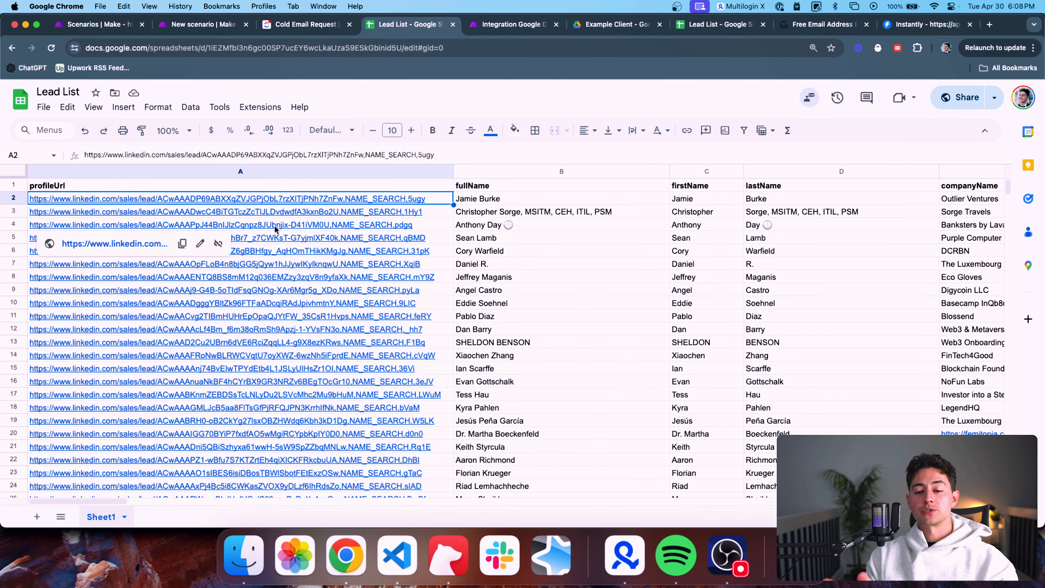
key("ctrl+Tab")
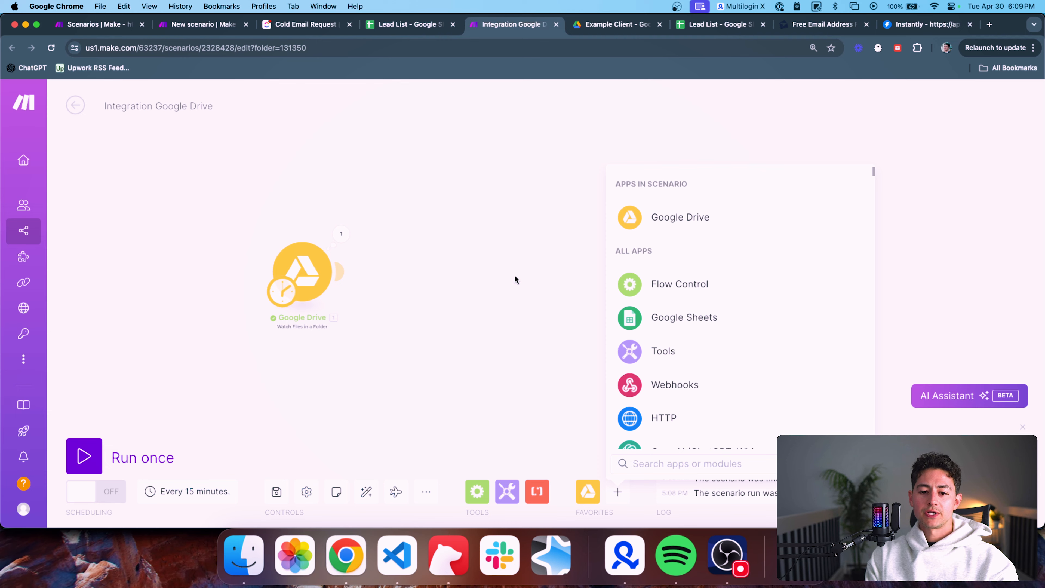
Pick the Google Sheets Search Rows module from the Searches list
left_click(684, 314)
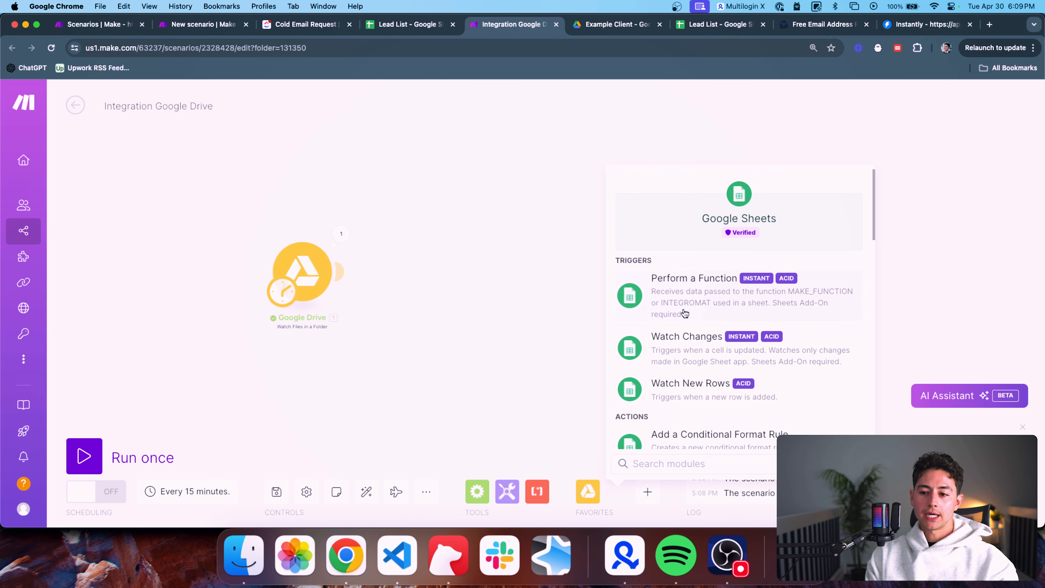
scroll(732, 275, "down", 1)
scroll(732, 275, "down", 8)
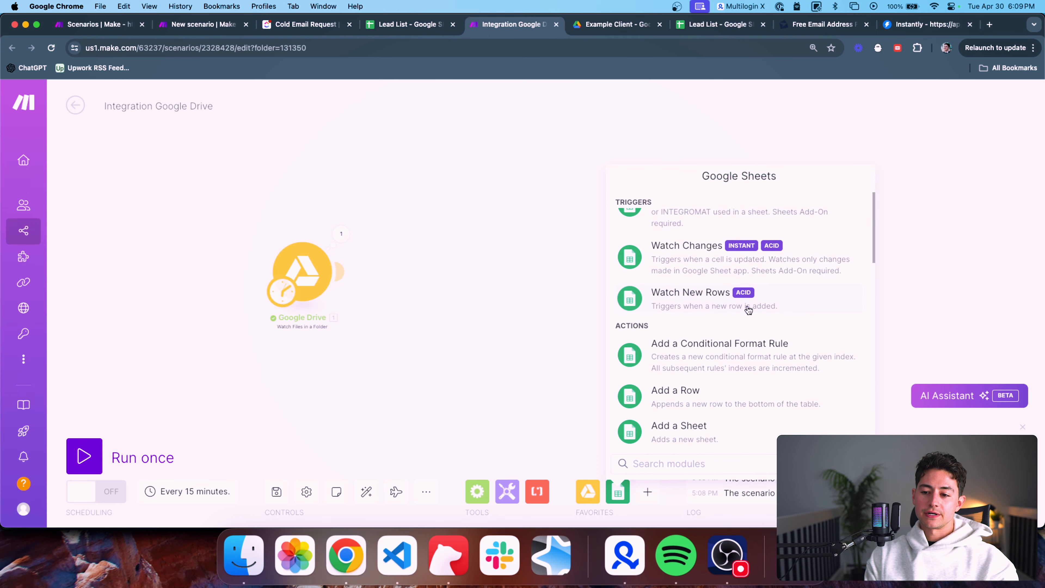
scroll(748, 311, "down", 10)
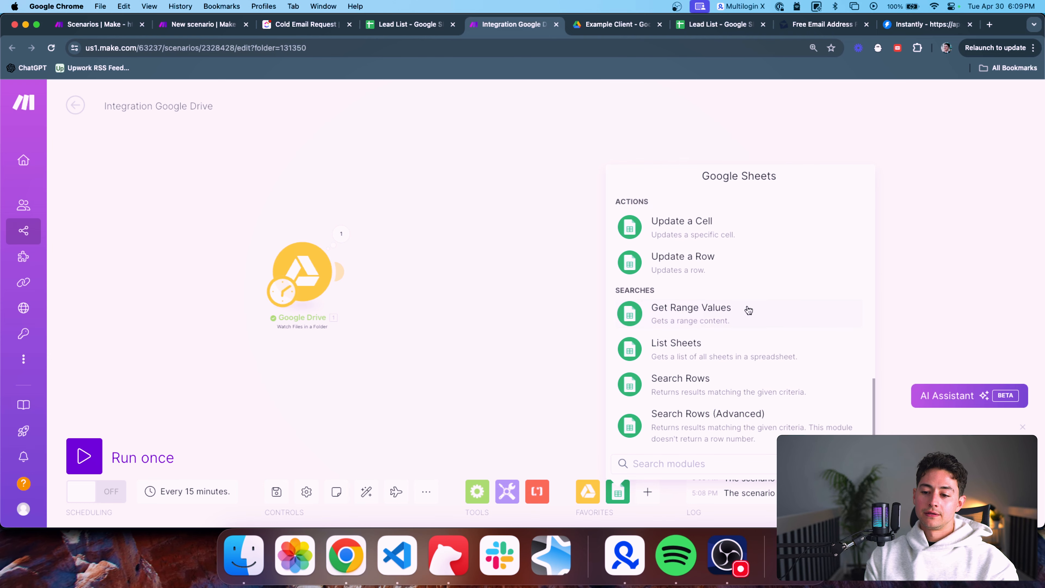
left_click(693, 394)
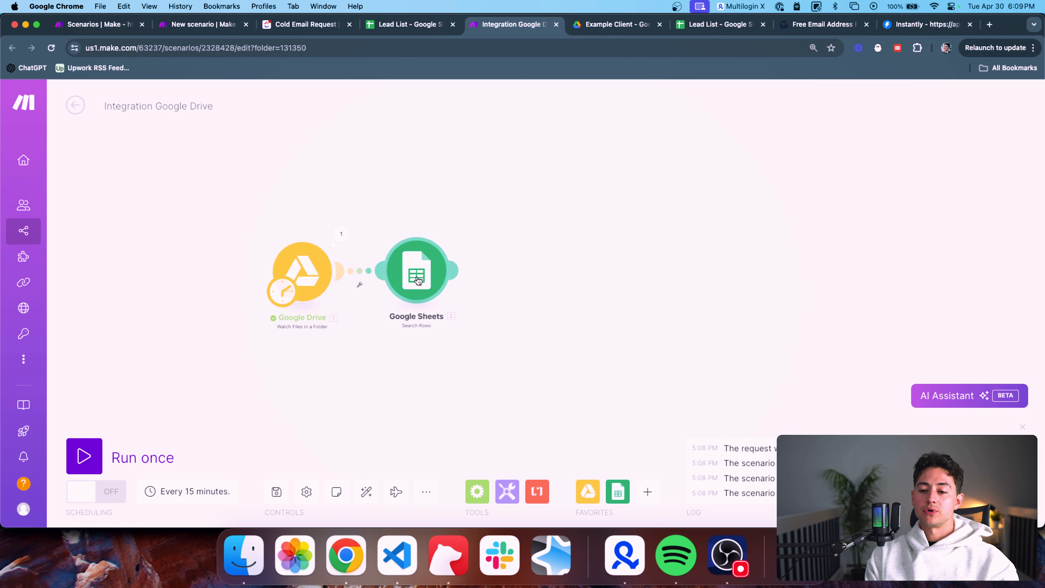
Place Search Rows after the Drive trigger and copy the Lead List File ID from the trigger's output
left_click(418, 281)
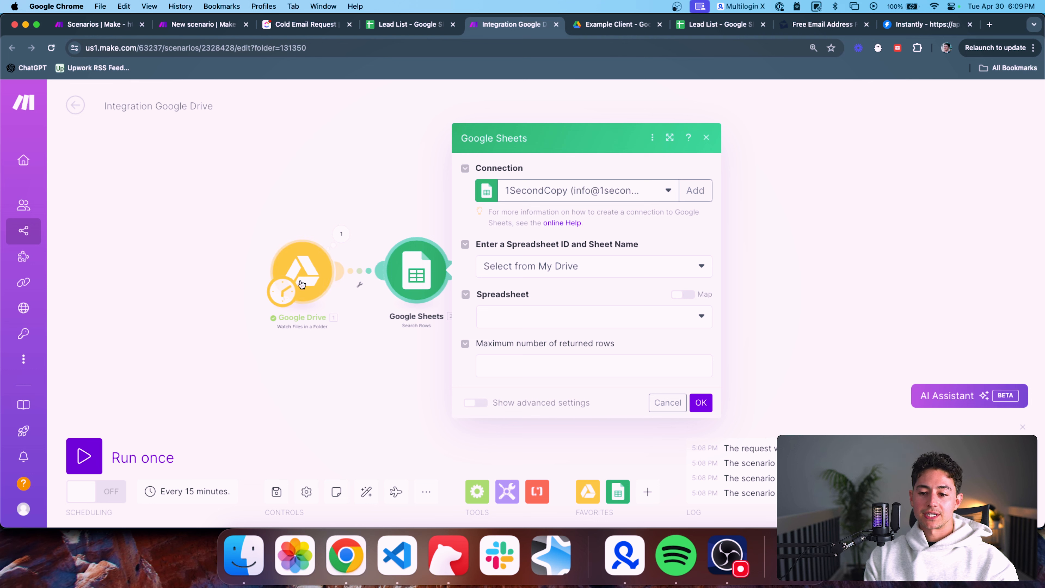
left_click(340, 235)
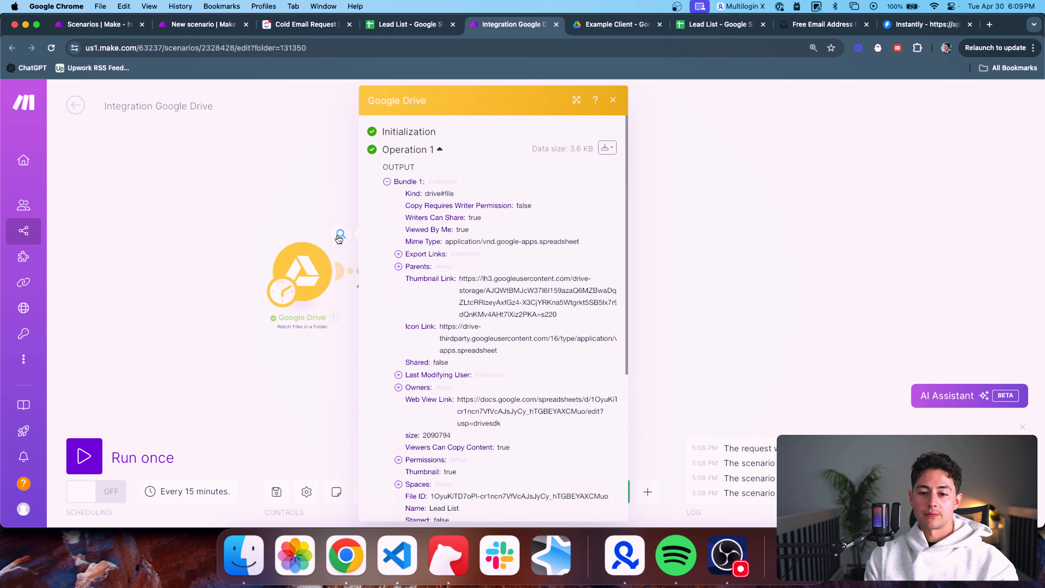
scroll(429, 244, "down", 5)
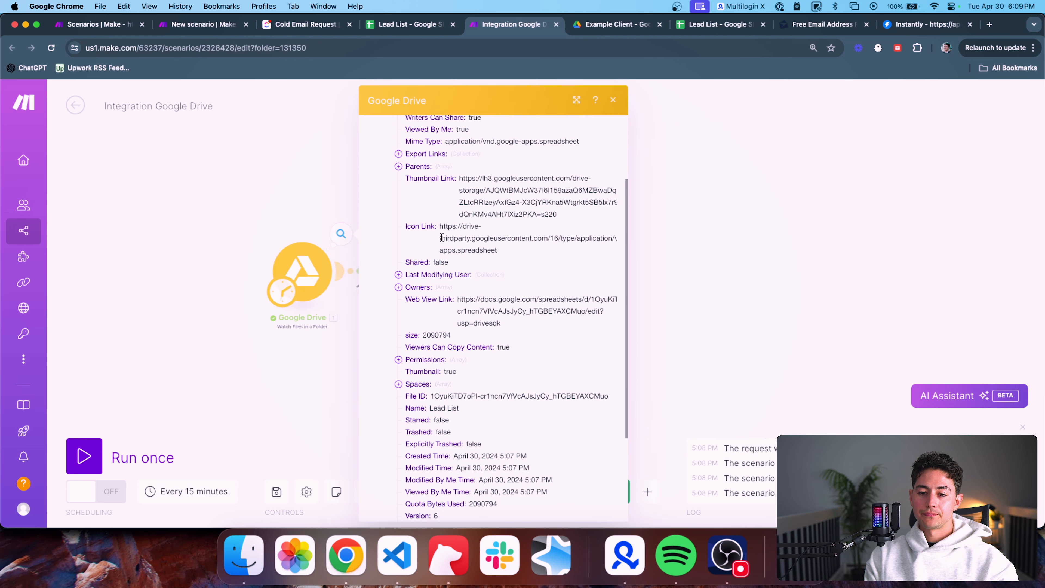
scroll(457, 288, "down", 2)
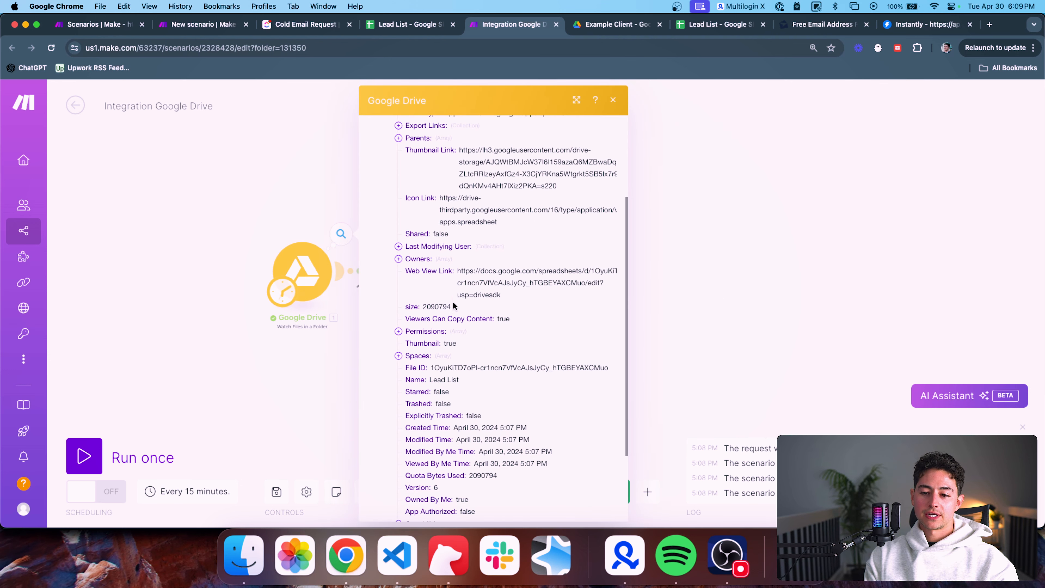
triple_click(455, 366)
key("super+c")
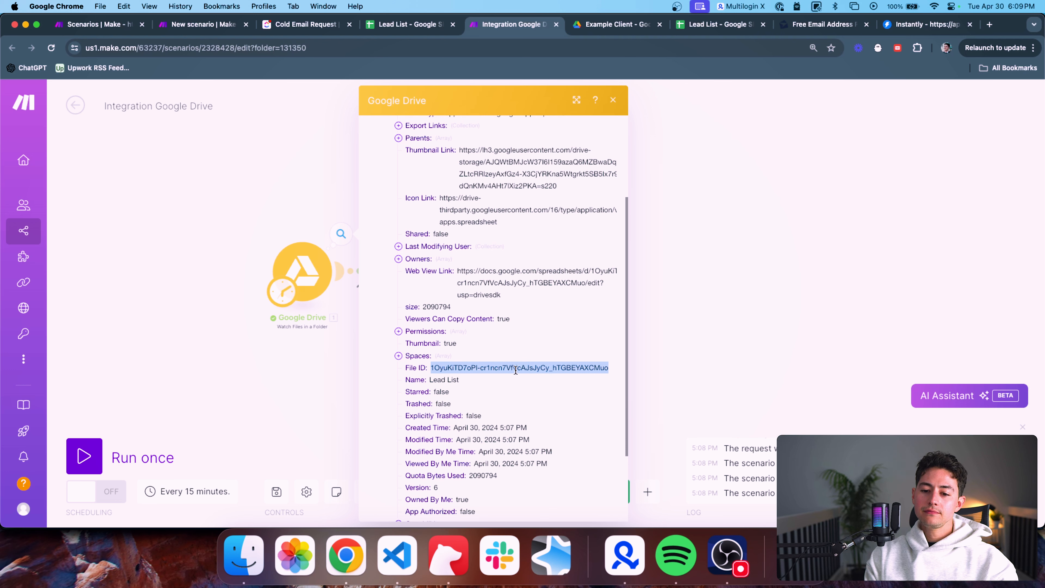
left_click(306, 327)
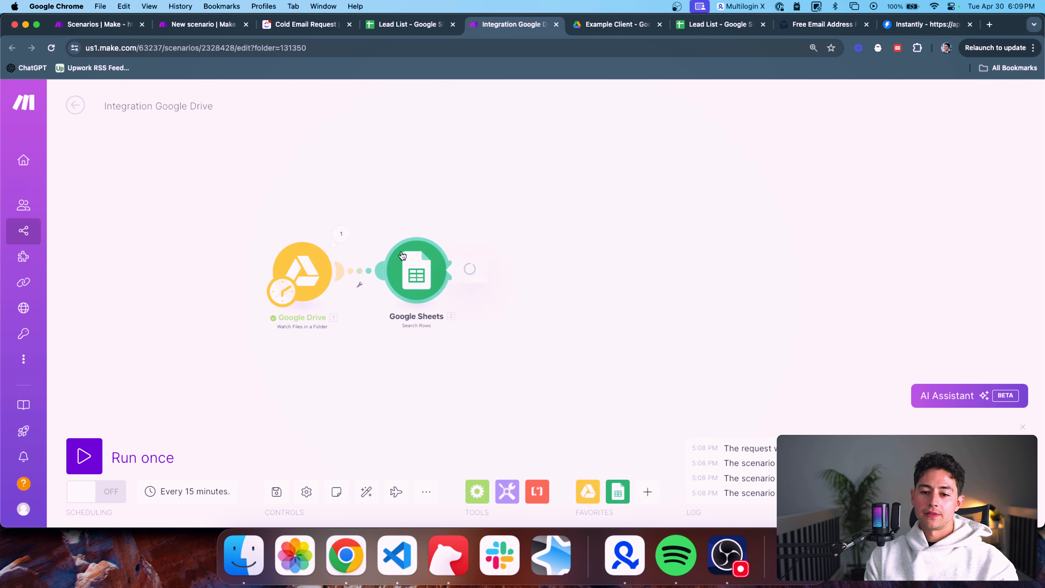
Turn on Map for the Spreadsheet field and paste the Lead List file ID
left_click(416, 270)
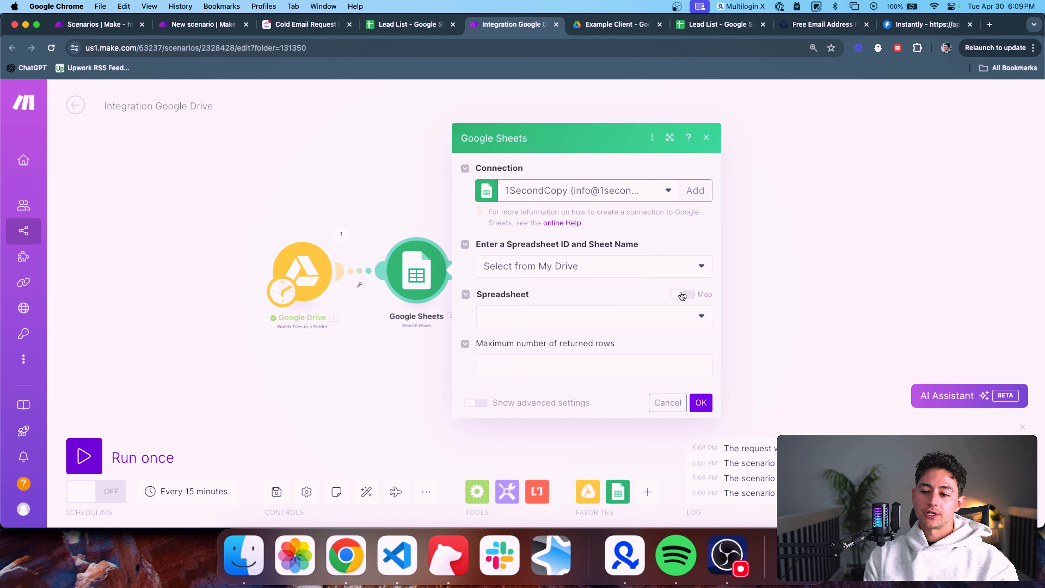
left_click(682, 295)
left_click(639, 285)
key("super+v")
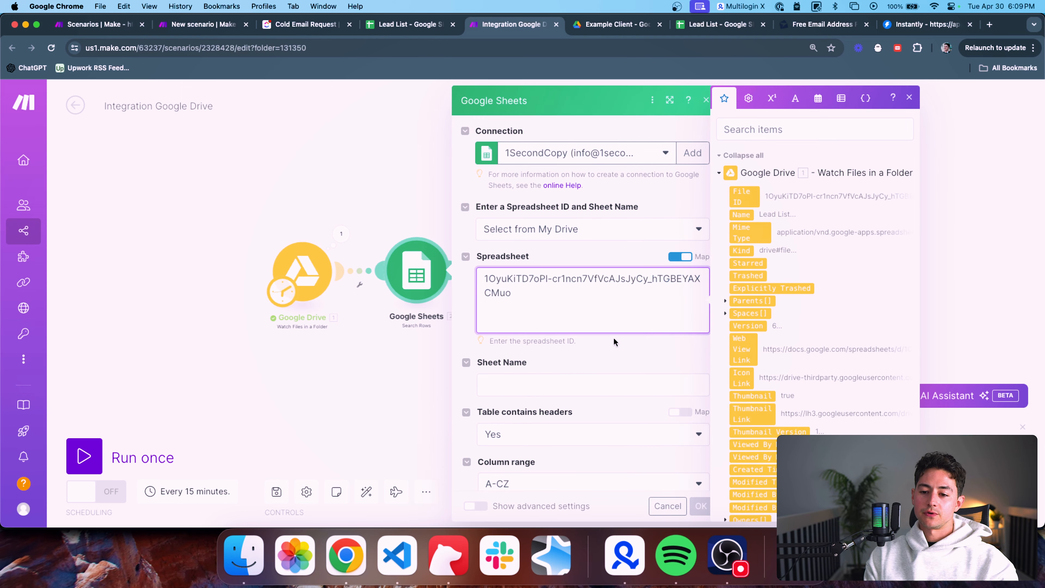
Enter Sheet1 as the sheet name, confirming it and the header row in Lead List
left_click(589, 358)
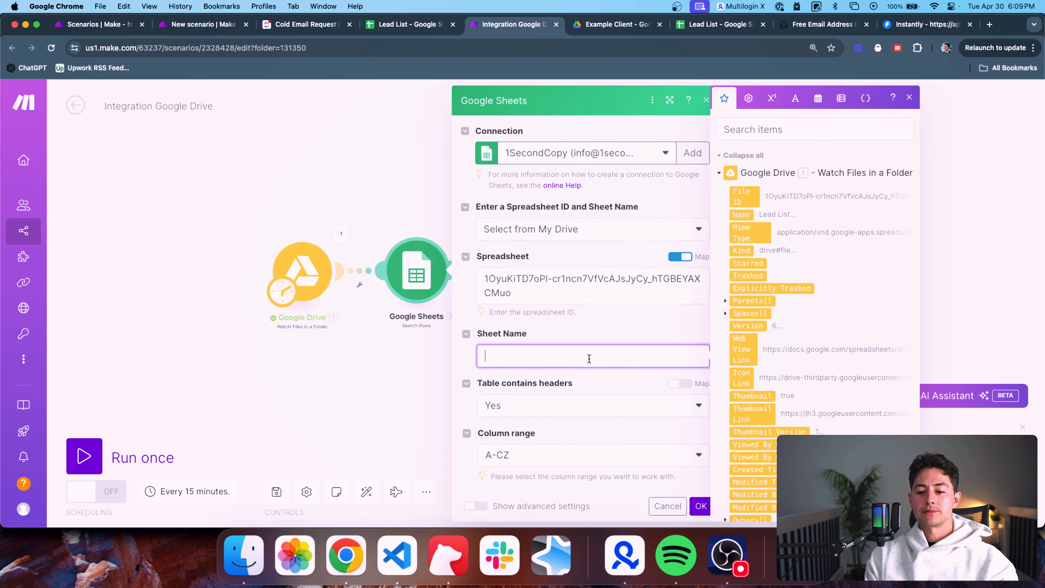
scroll(586, 313, "down", 2)
left_click_drag(560, 263, 473, 248)
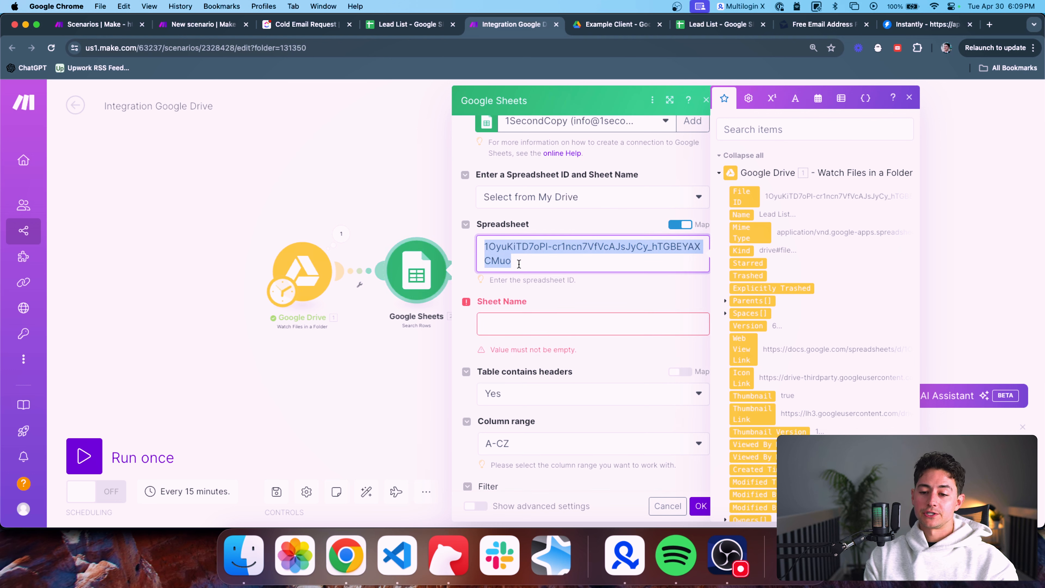
left_click(561, 325)
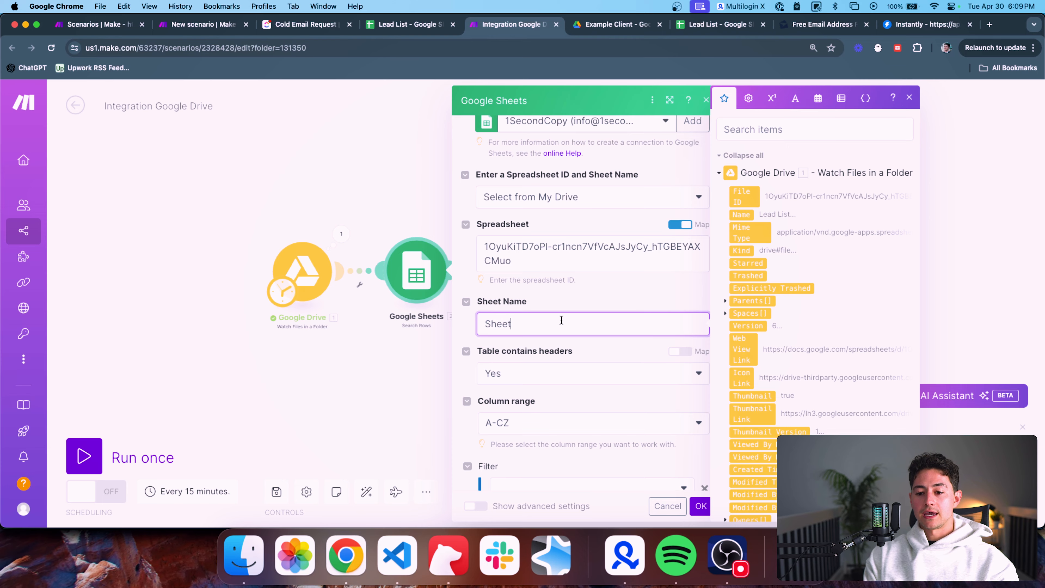
left_click(401, 26)
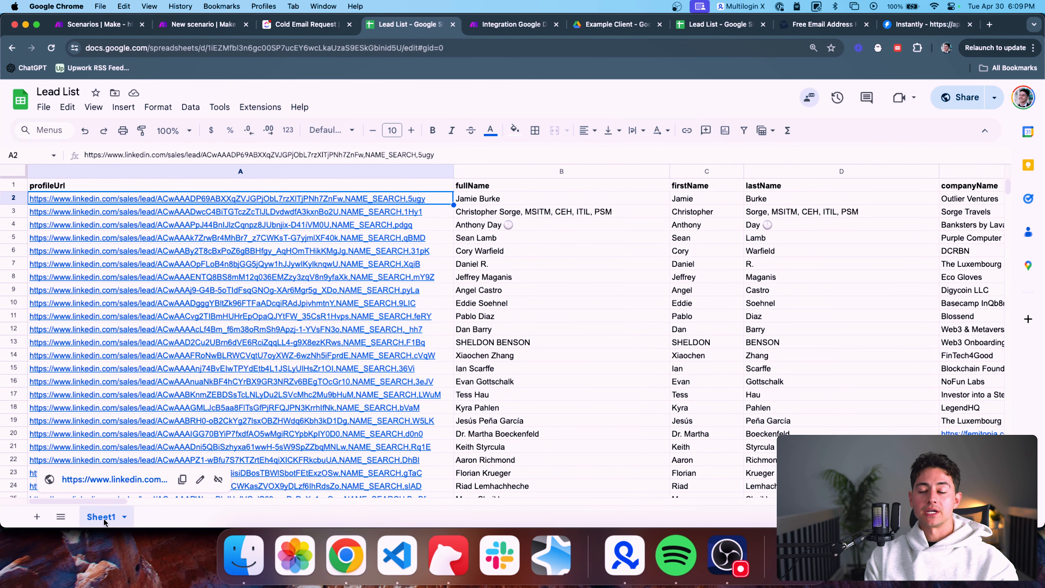
key("ctrl+Tab")
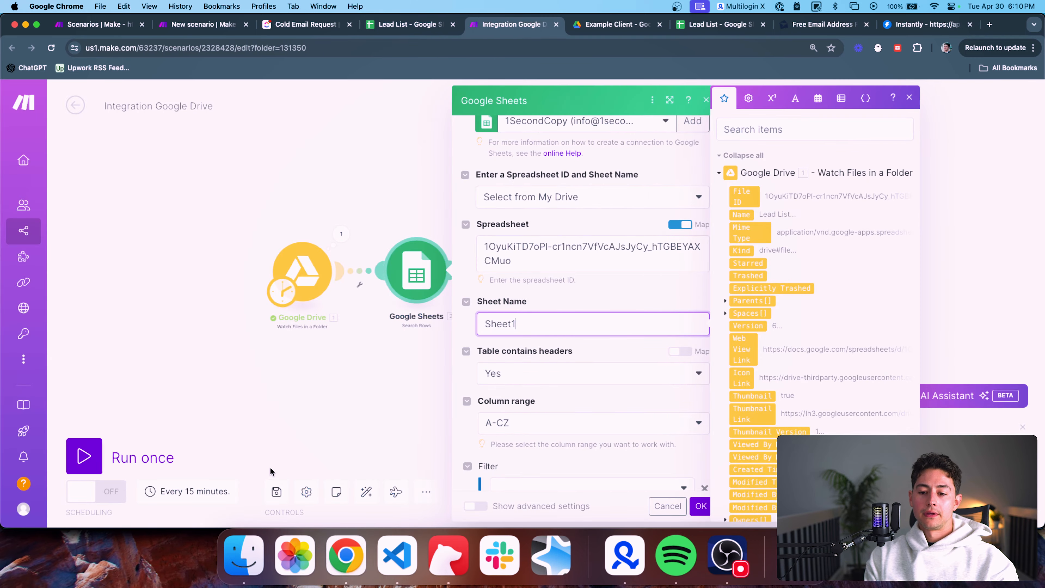
scroll(575, 306, "down", 3)
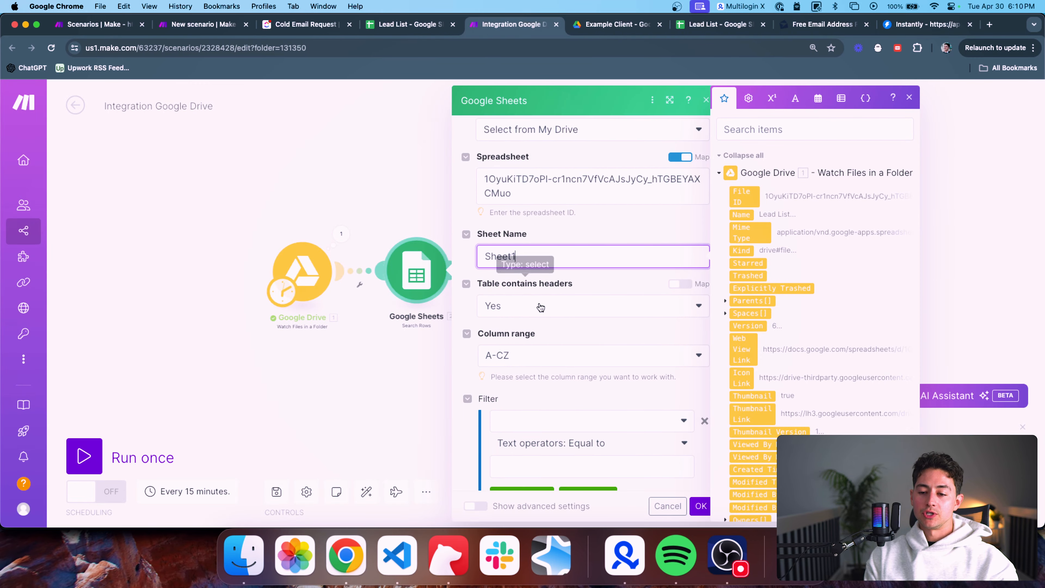
key("ctrl+shift+Tab")
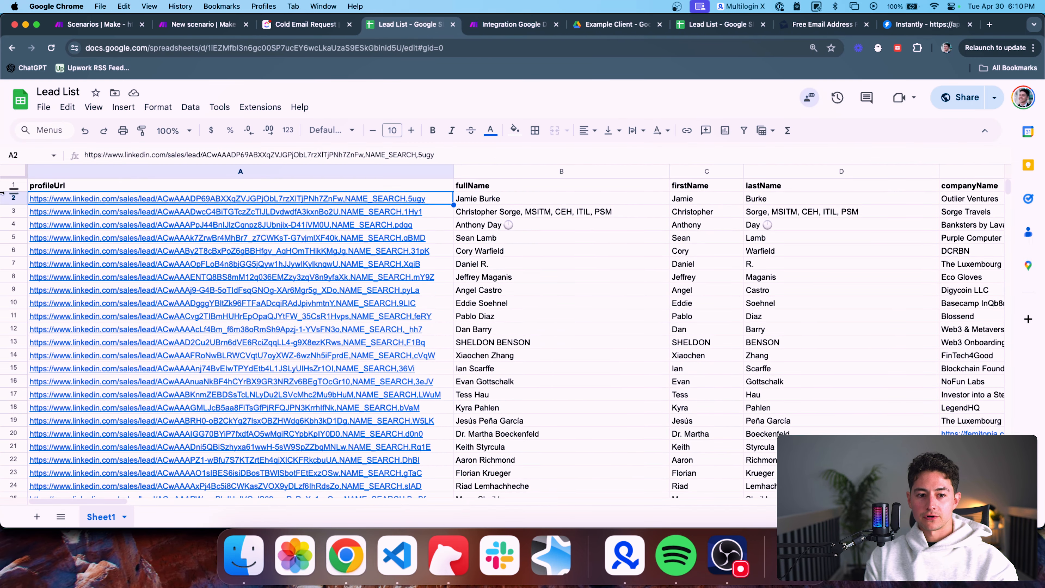
left_click(5, 186)
key("ctrl+Tab")
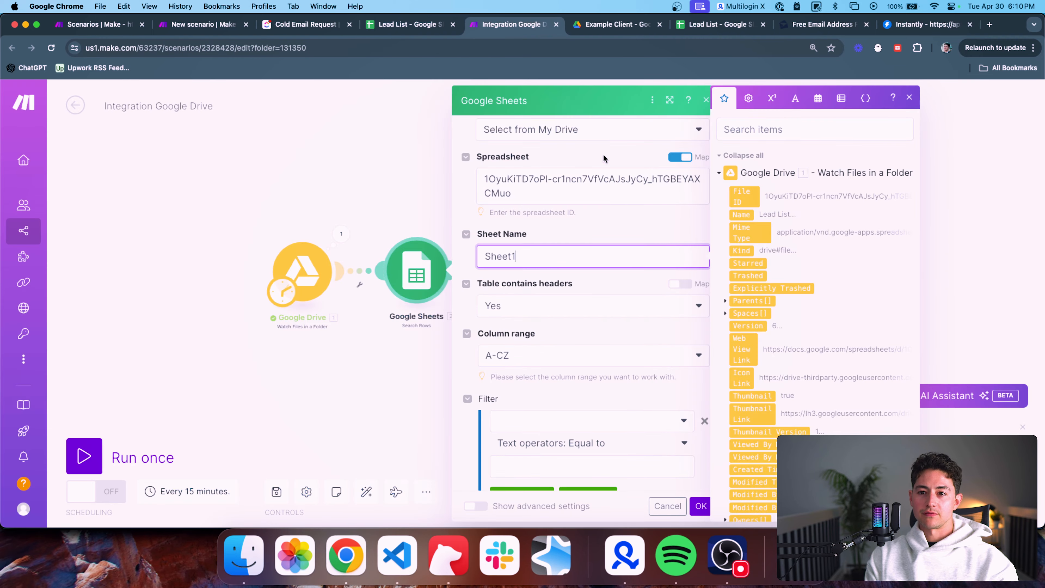
Limit the maximum returned rows to 1 and save the Search Rows settings
scroll(633, 262, "down", 3)
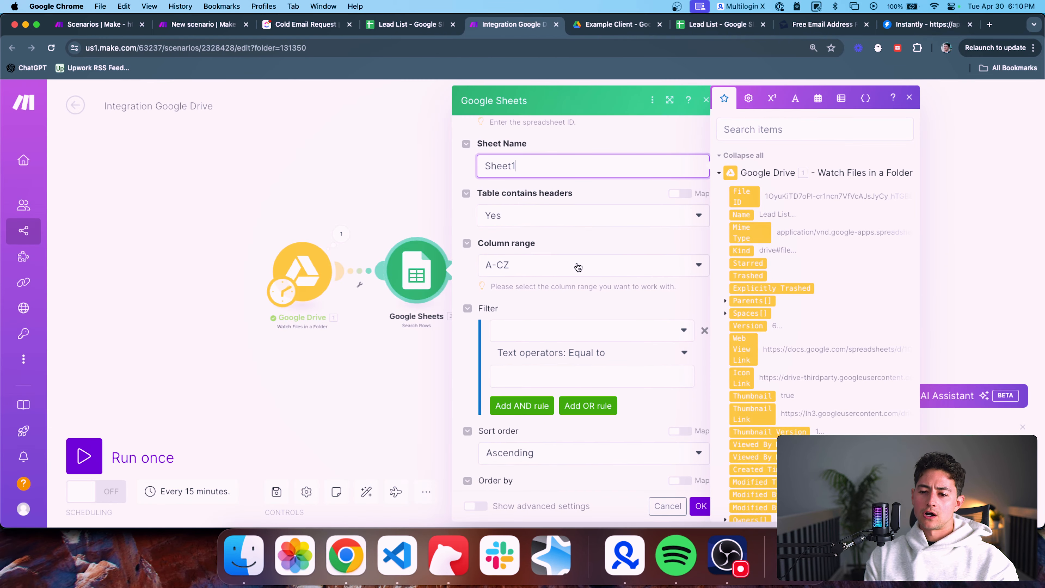
scroll(576, 268, "down", 1)
scroll(605, 292, "down", 1)
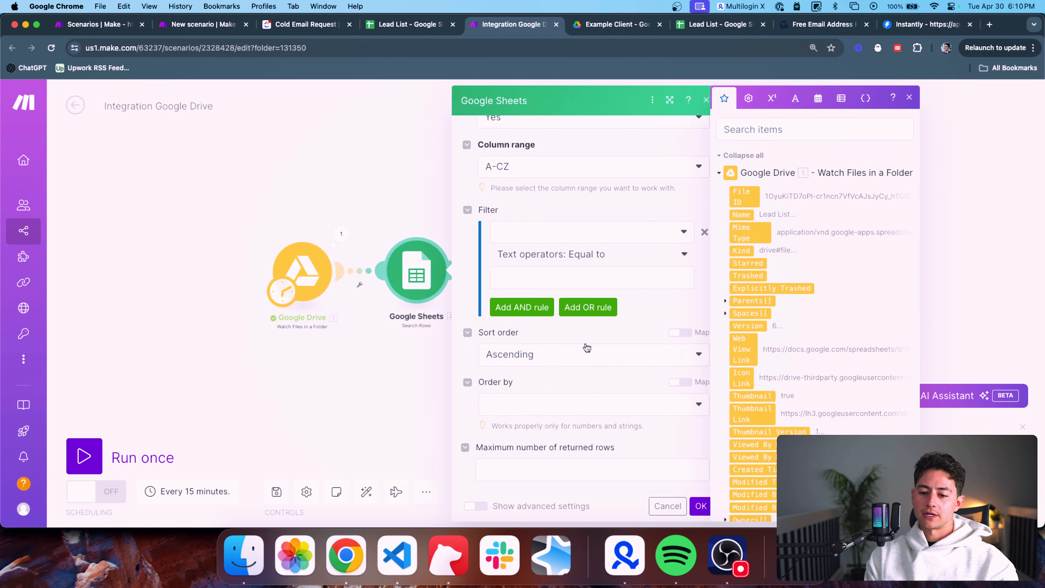
left_click(549, 472)
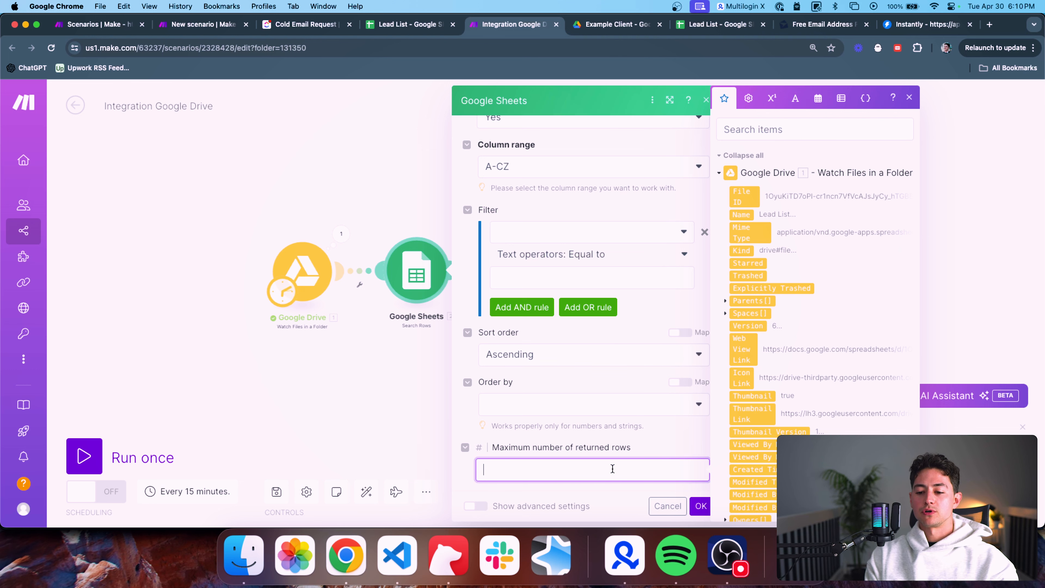
left_click(701, 506)
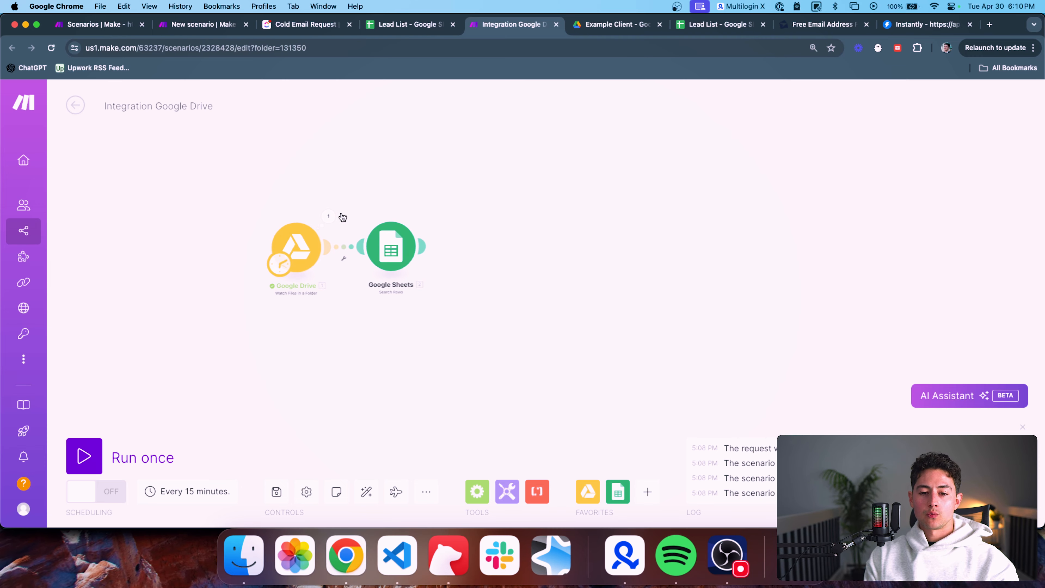
Run only the Search Rows module and inspect the returned profileUrl and fullName values
right_click(401, 244)
left_click(429, 269)
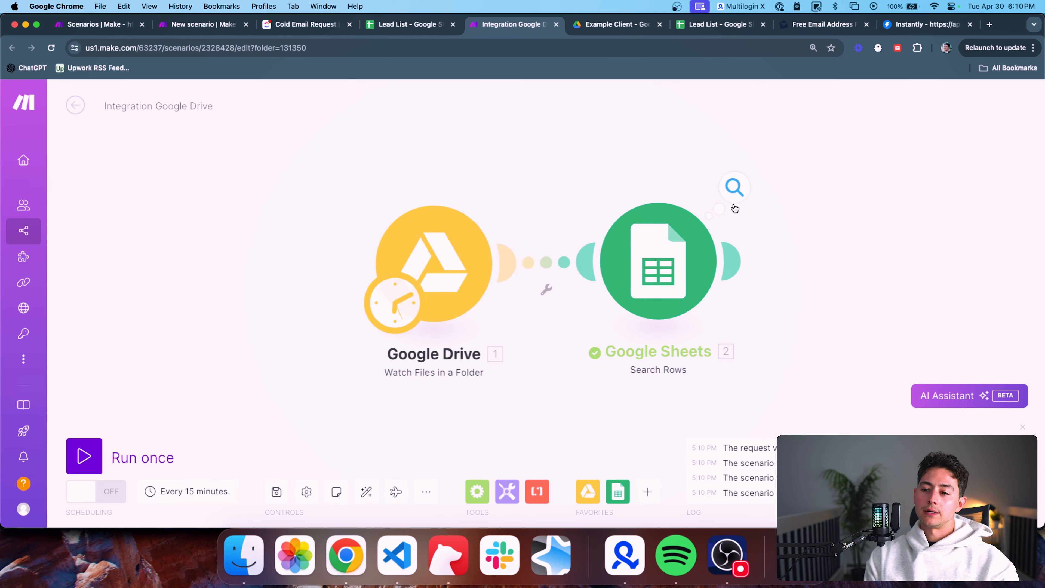
left_click(746, 194)
scroll(879, 273, "down", 2)
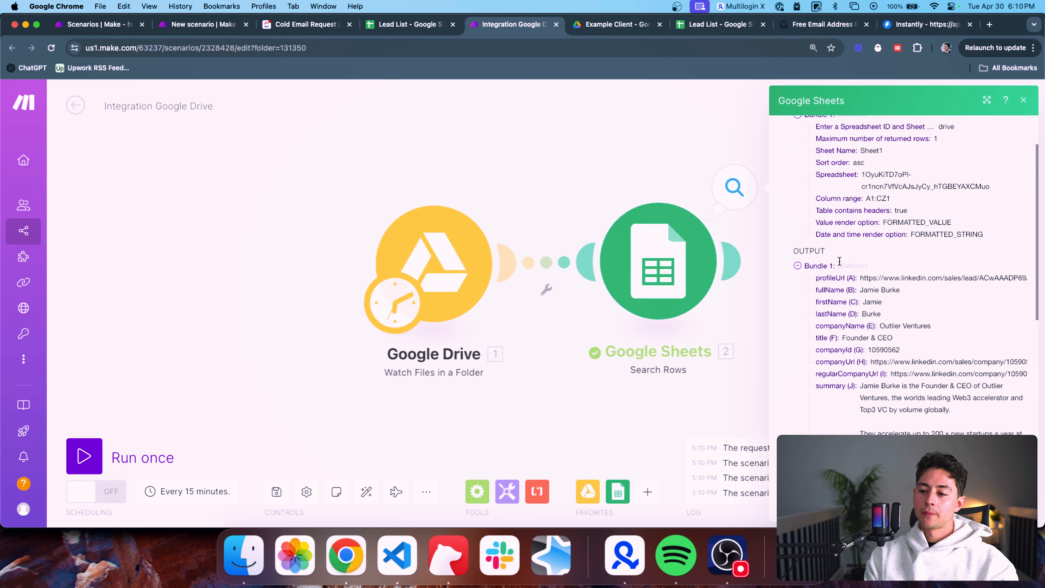
triple_click(879, 273)
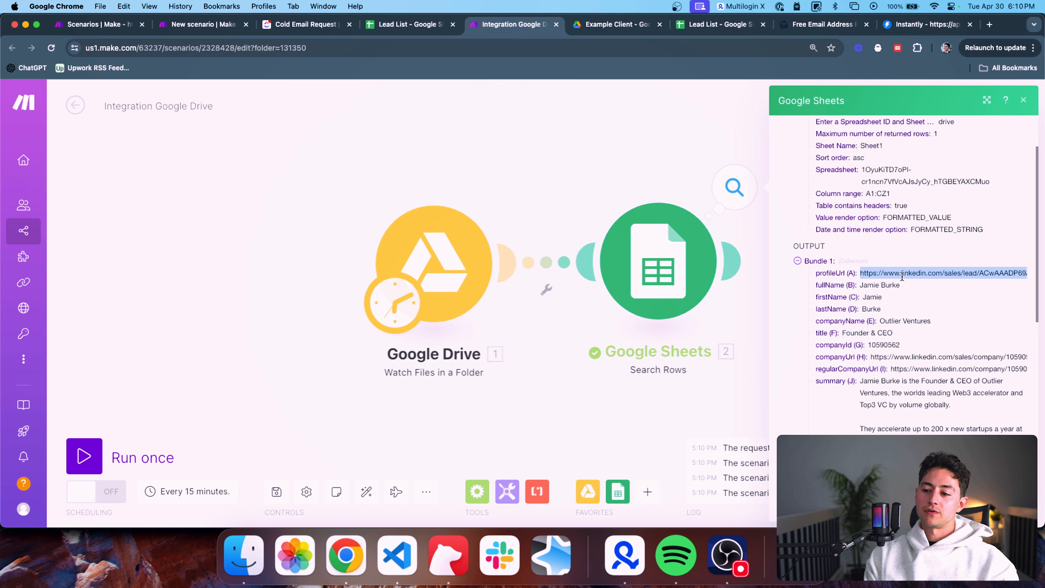
triple_click(892, 285)
scroll(978, 328, "down", 4)
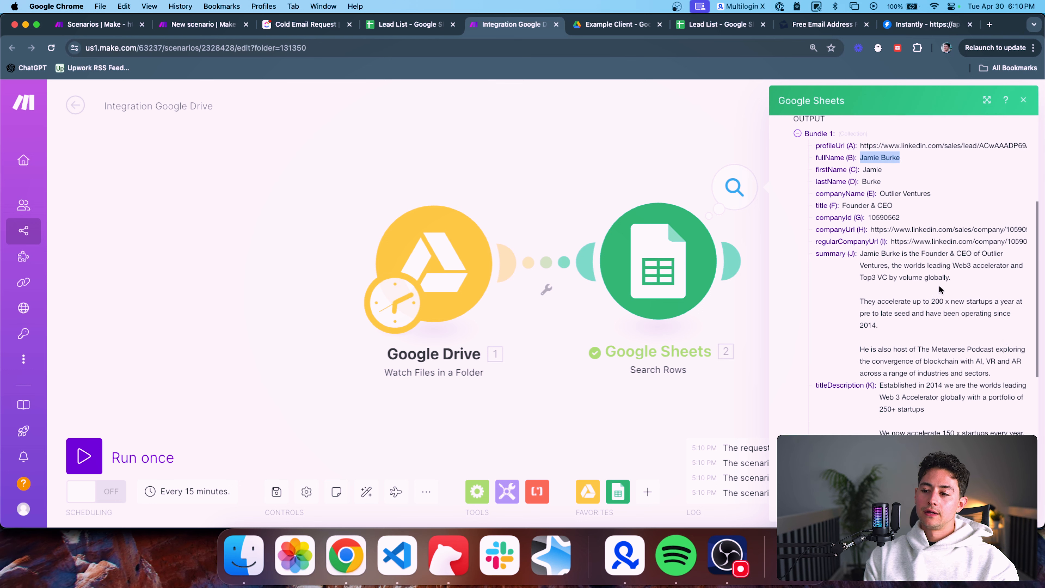
Close the results view and reopen the Search Rows module settings
left_click(912, 270)
scroll(989, 361, "down", 3)
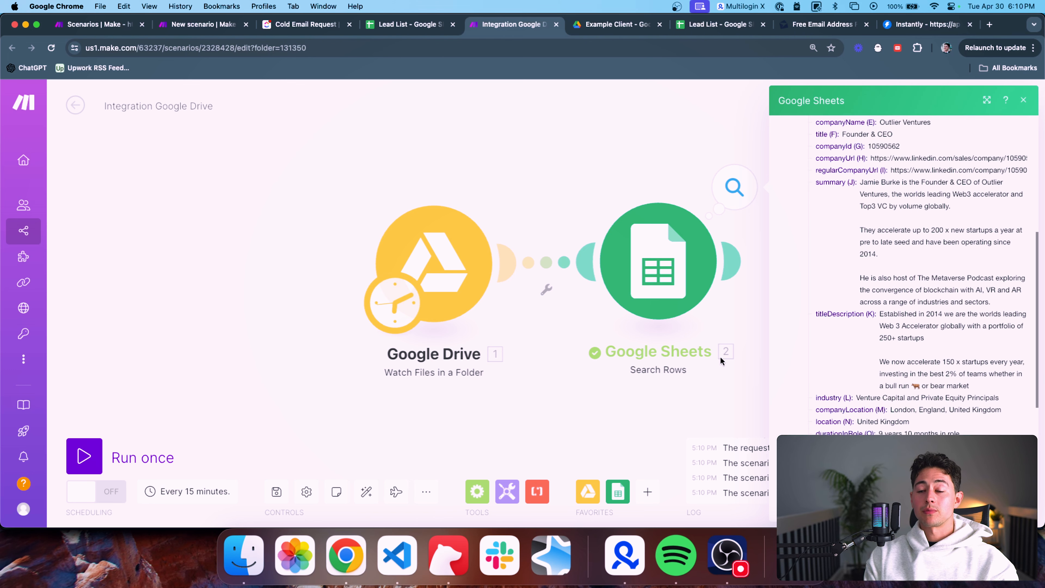
left_click(697, 359)
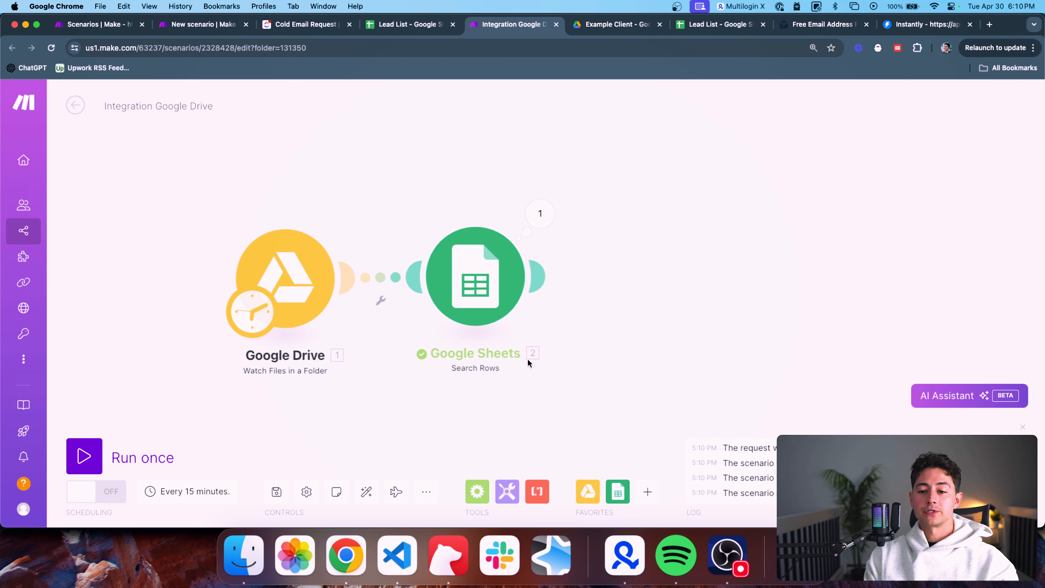
left_click(412, 284)
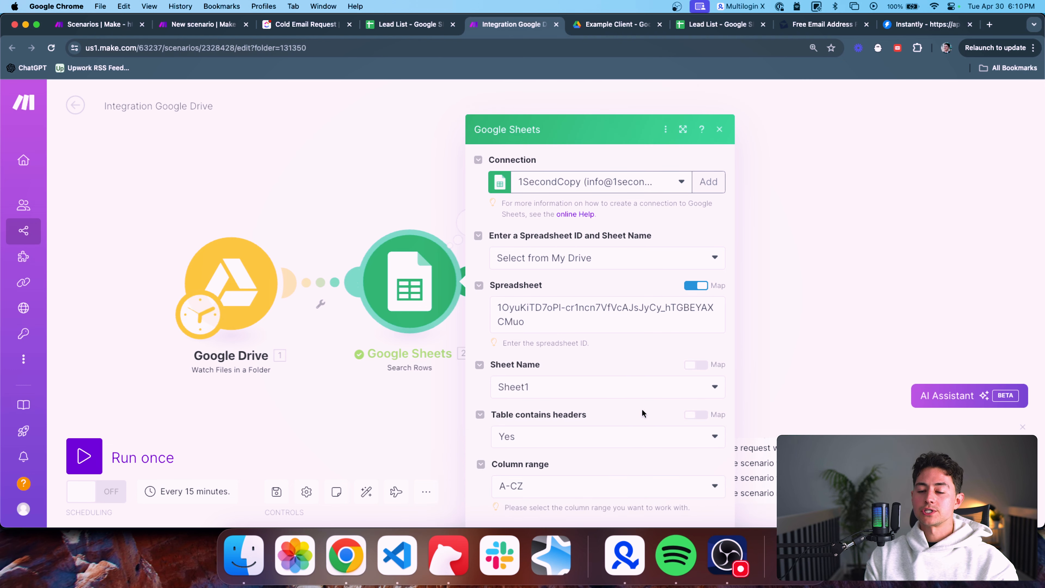
Change the maximum number of returned rows to 5 and save
scroll(648, 387, "down", 3)
left_click(623, 464)
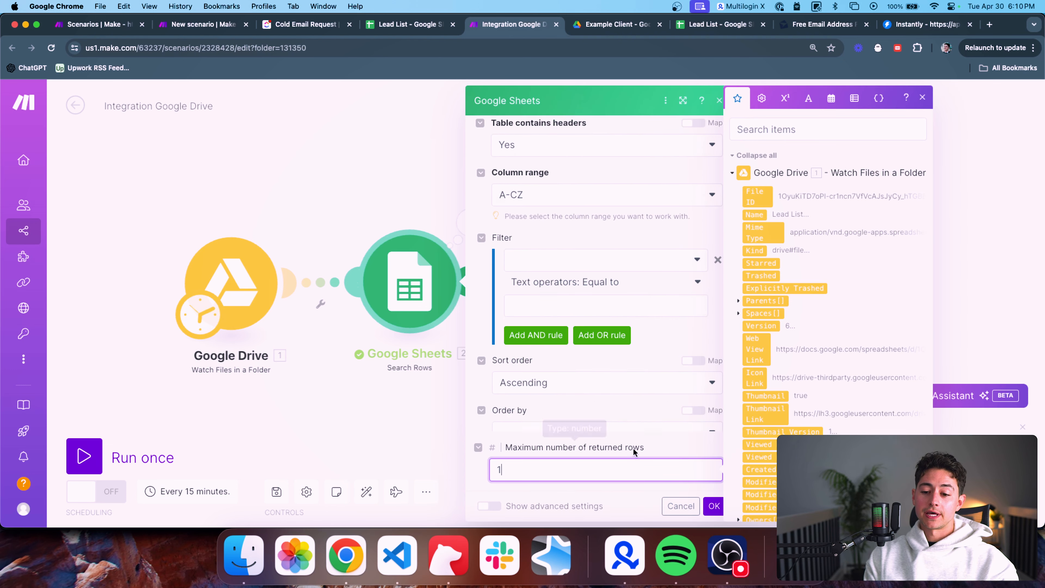
type("5")
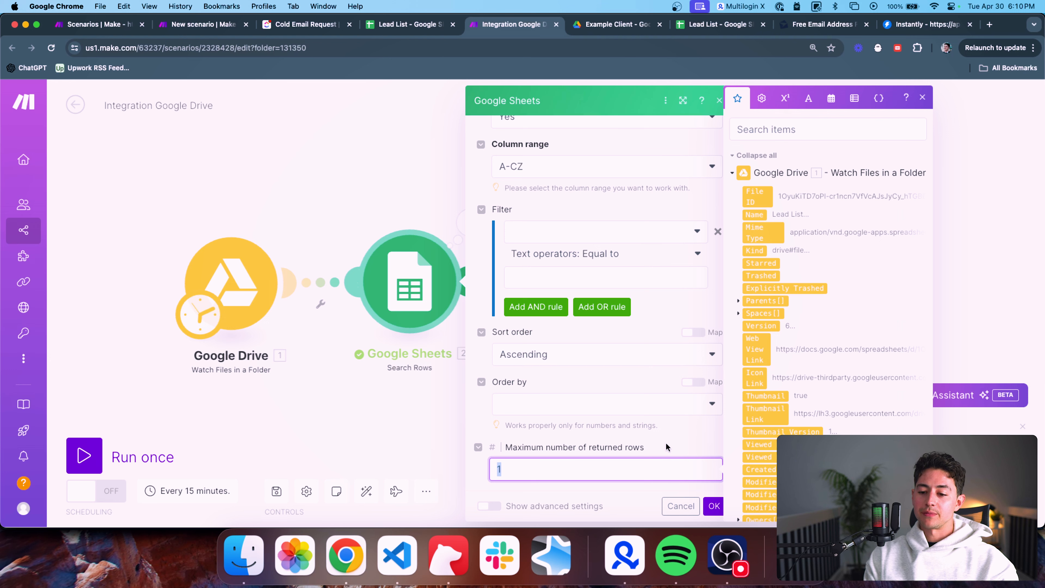
left_click(714, 505)
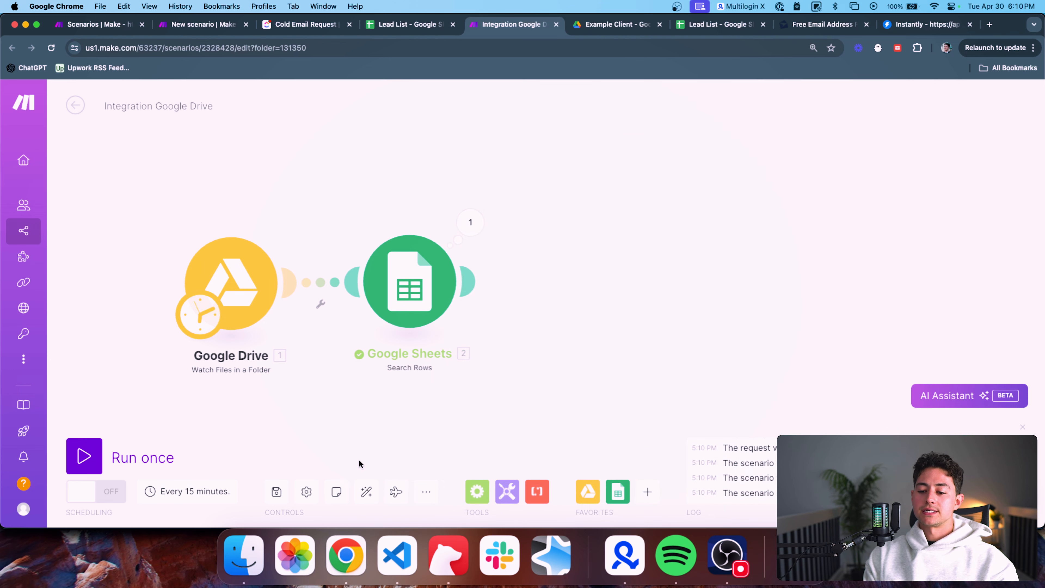
Rerun only Search Rows, collapse its five returned bundles, and view the Lead List sheet
left_click(112, 458)
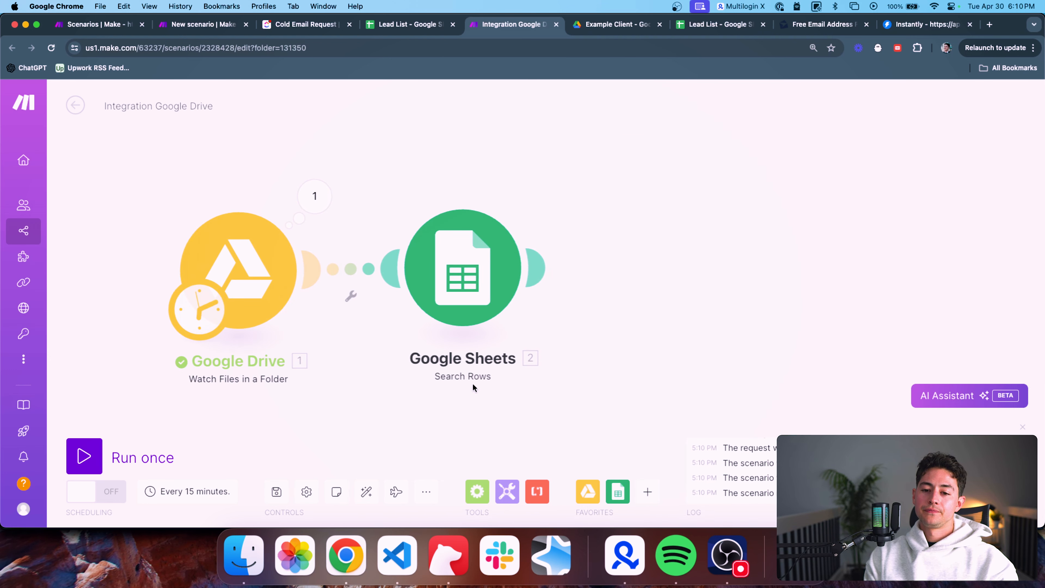
right_click(436, 276)
left_click(413, 196)
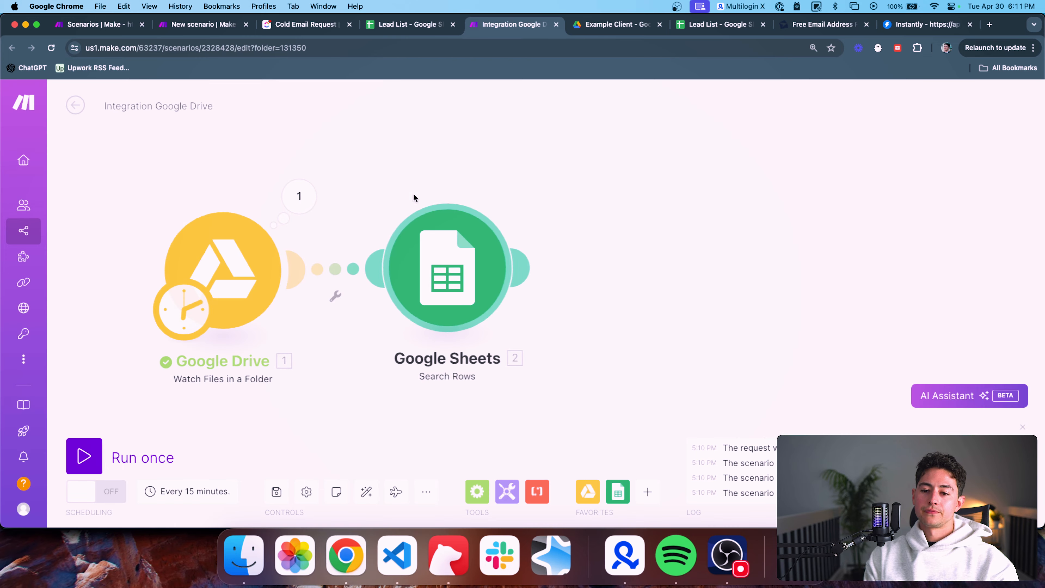
right_click(445, 236)
left_click(460, 265)
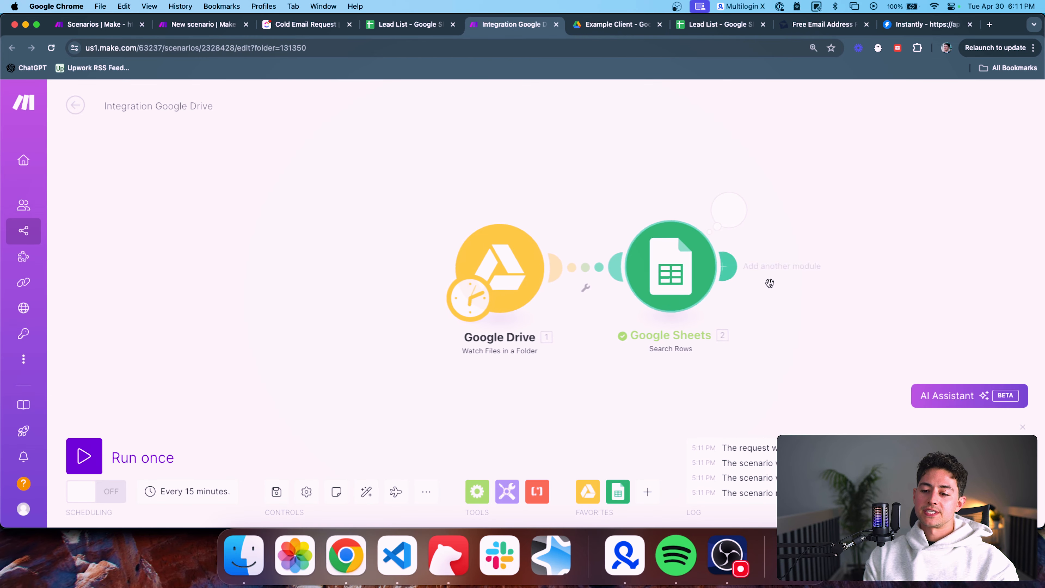
left_click(723, 212)
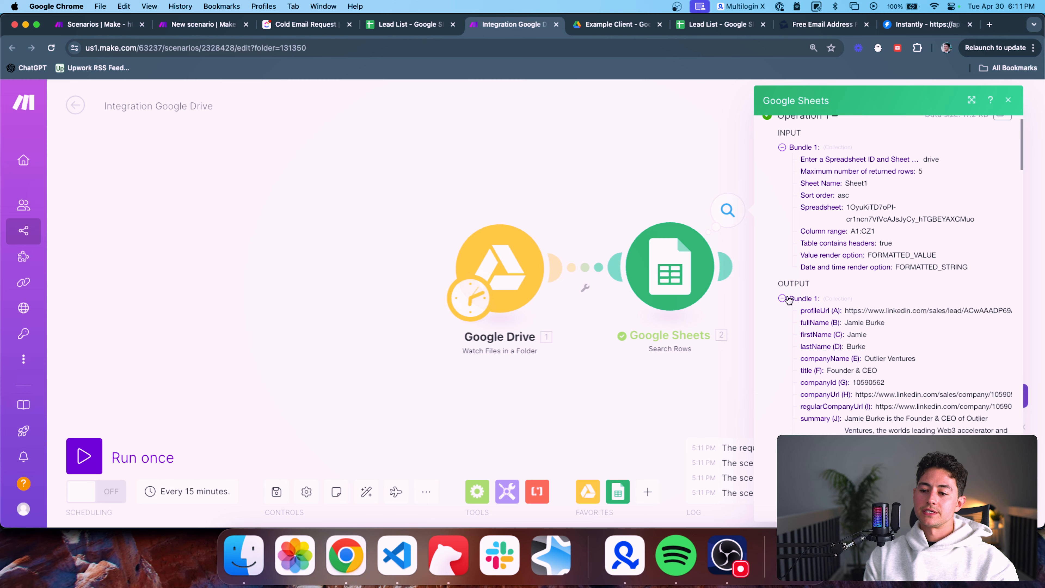
left_click(783, 298)
left_click(782, 312)
left_click(783, 324)
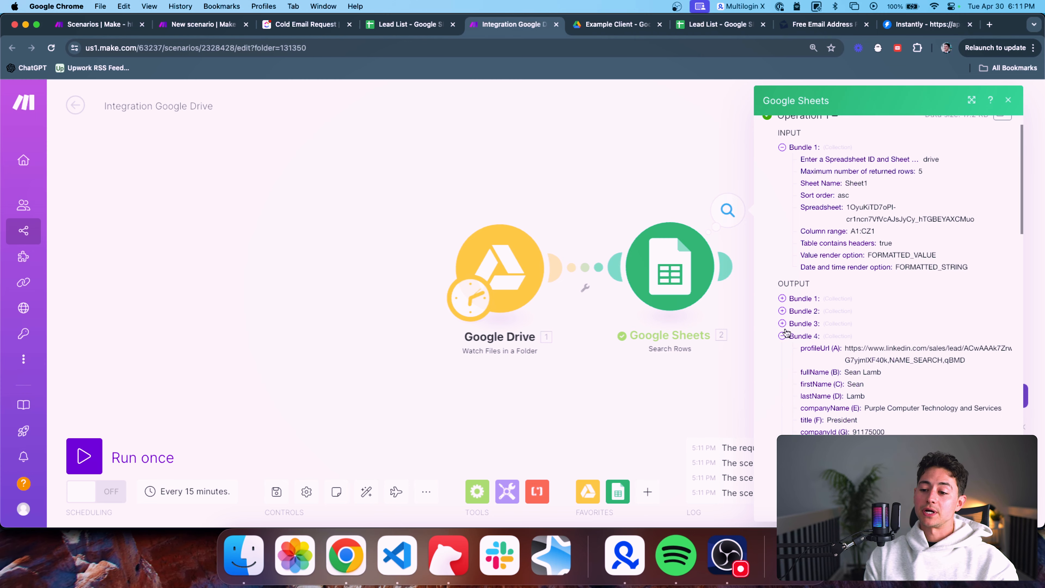
left_click(783, 335)
left_click(783, 349)
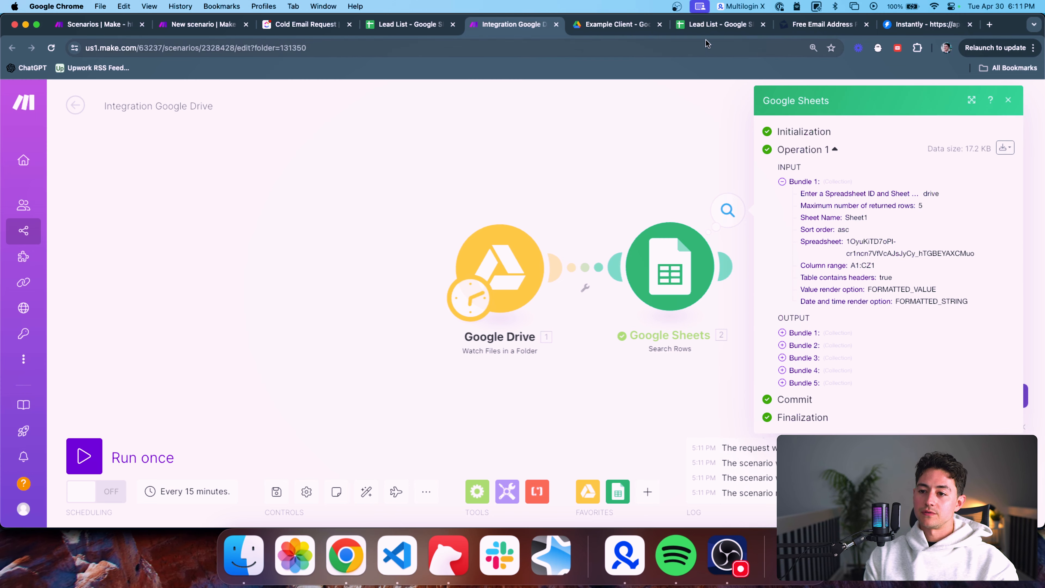
left_click(696, 28)
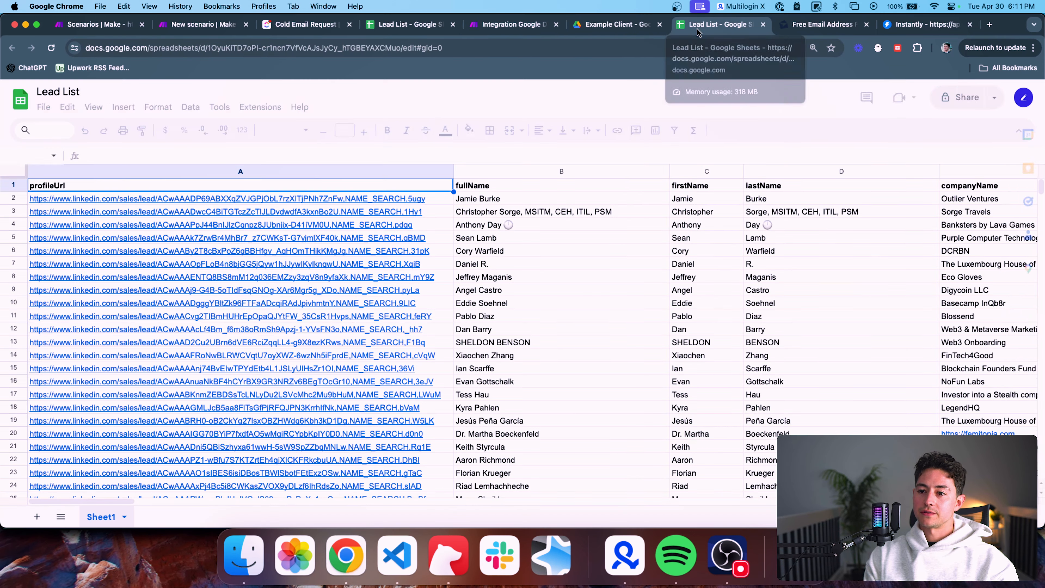
left_click(359, 201)
left_click(351, 250, "shift")
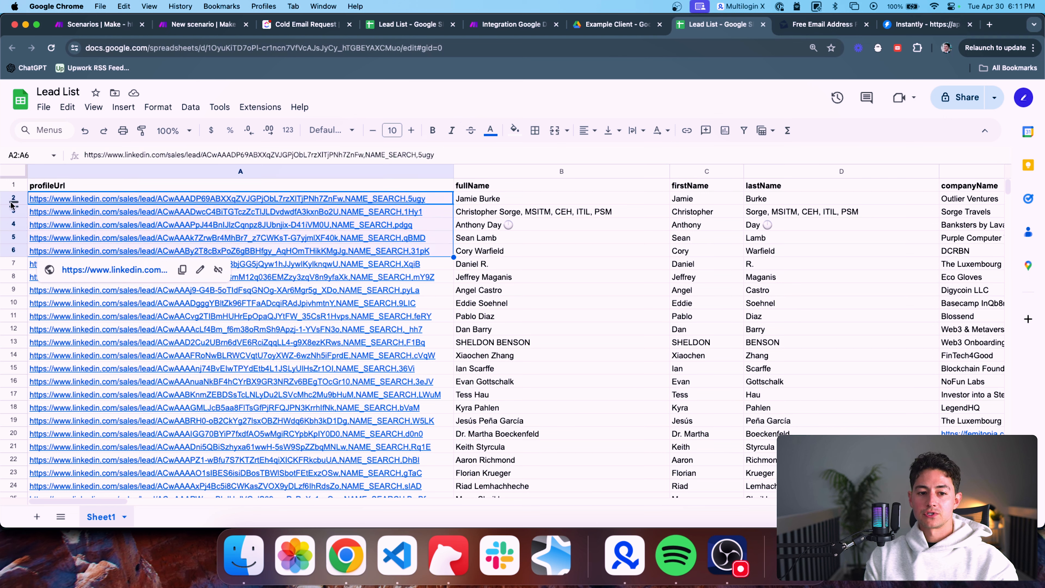
left_click(473, 201)
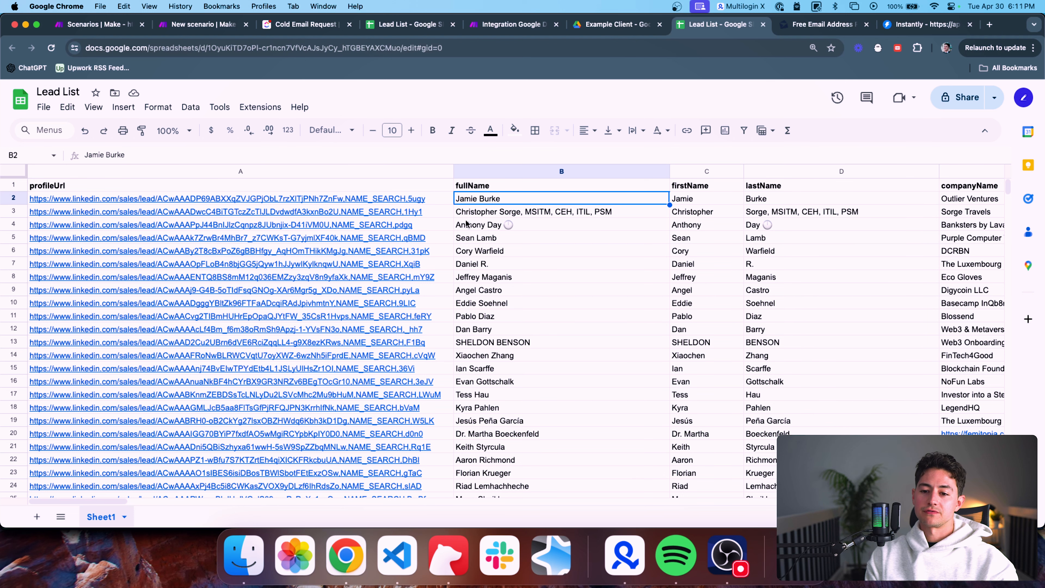
Return to the Make 'Integration Google Drive' scenario tab in Chrome
left_click(525, 26)
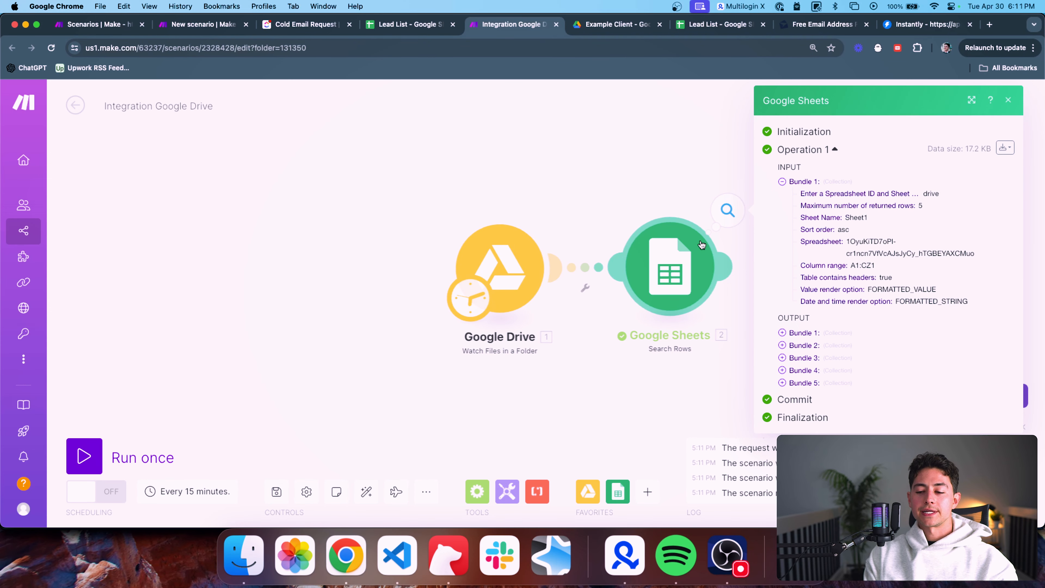
Close the Search Rows output bubble and frame the Drive and Sheets modules on the canvas
left_click(684, 188)
left_click_drag(684, 189, 513, 188)
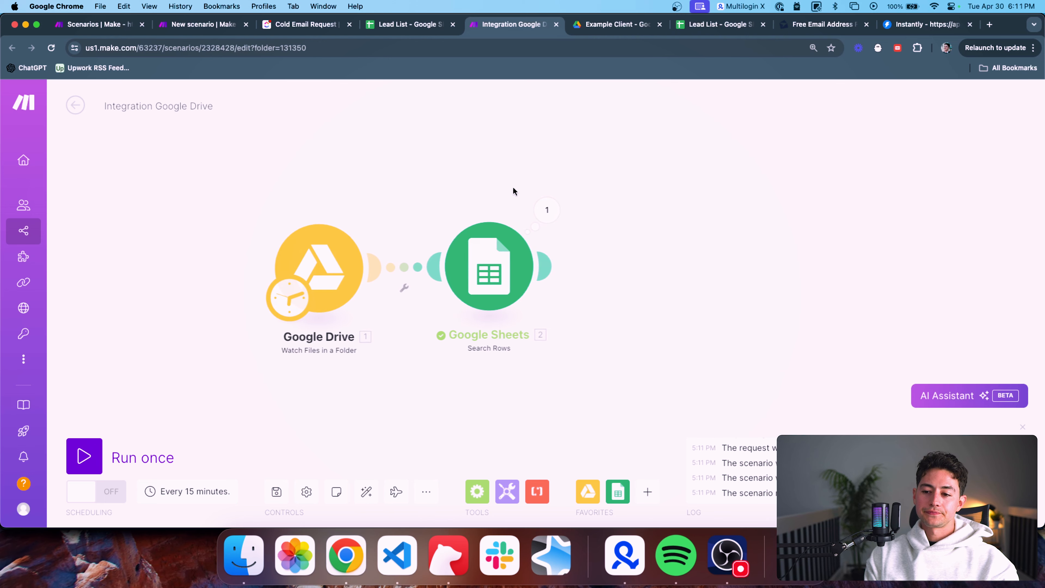
scroll(512, 187, "down", 3)
left_click_drag(609, 189, 460, 193)
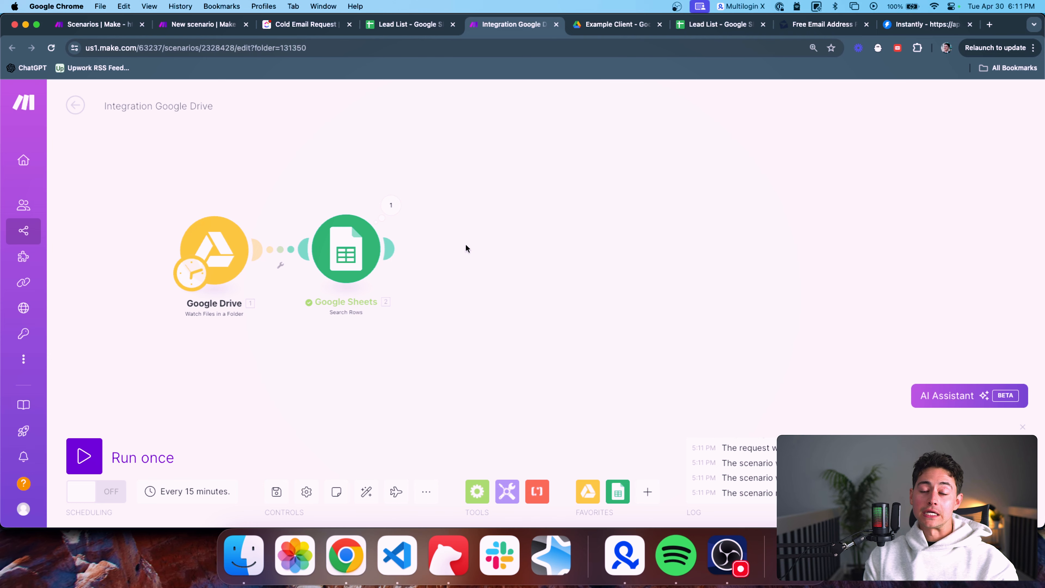
left_click_drag(465, 244, 382, 269)
scroll(352, 269, "down", 1)
scroll(381, 272, "down", 1)
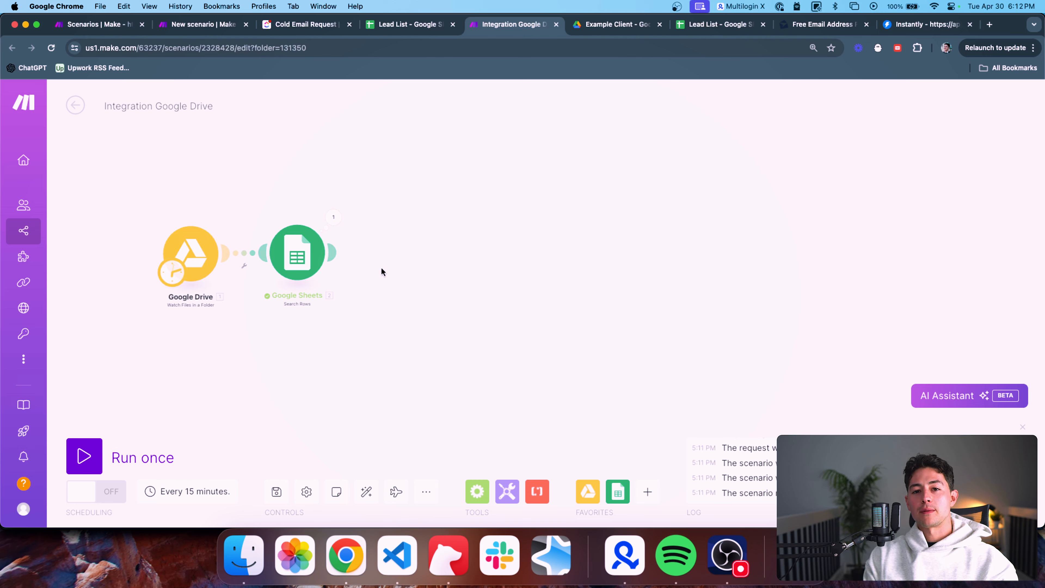
left_click_drag(381, 271, 415, 273)
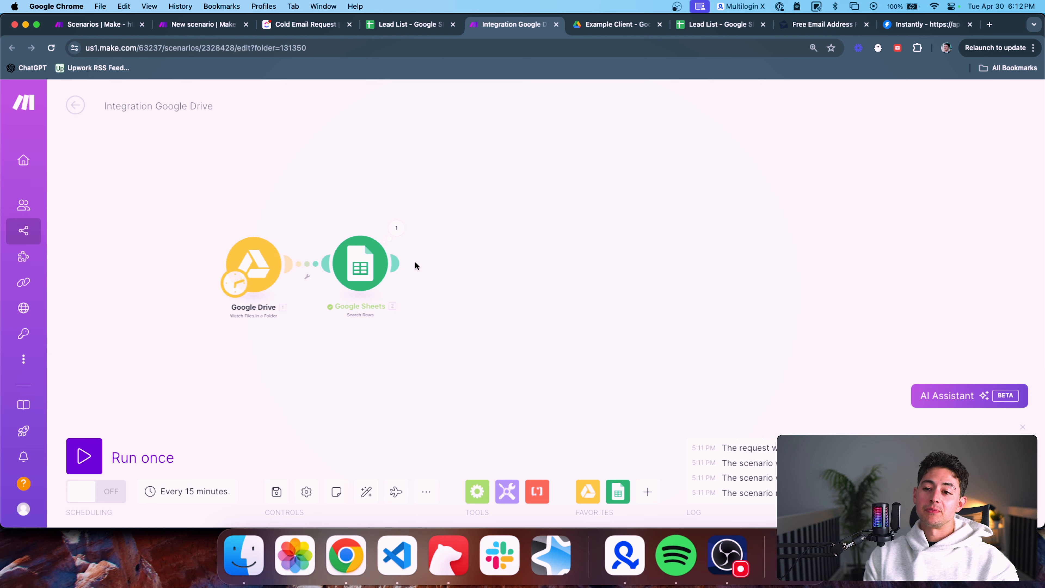
scroll(339, 275, "up", 3)
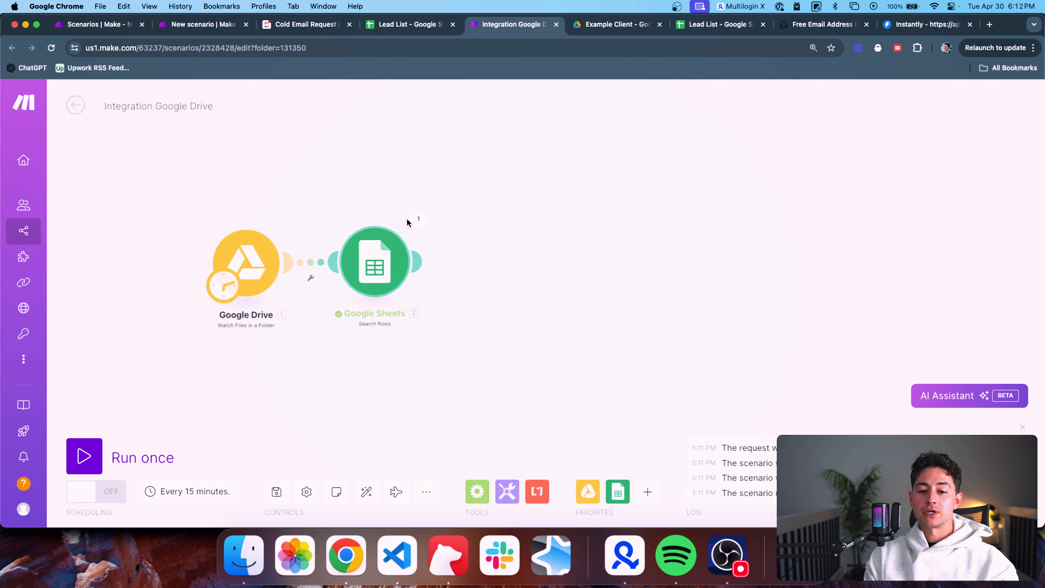
left_click_drag(455, 208, 395, 208)
left_click_drag(454, 187, 508, 193)
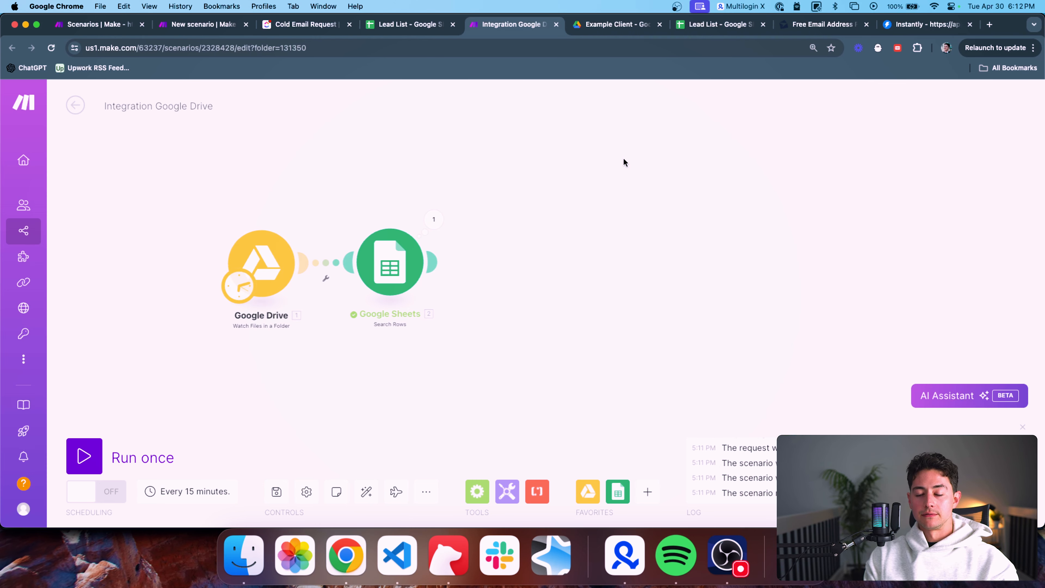
left_click_drag(616, 182, 608, 183)
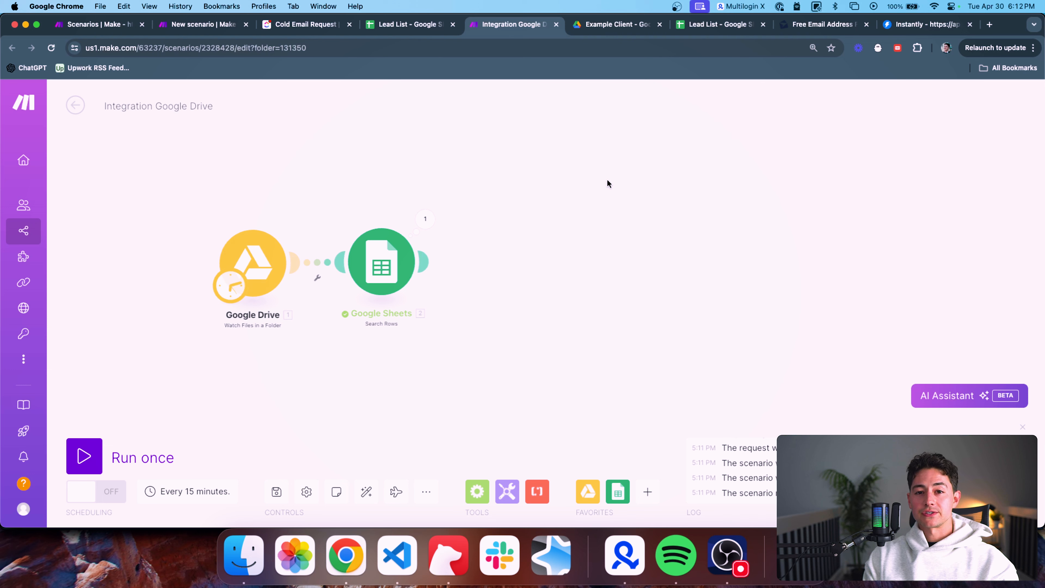
left_click_drag(607, 180, 602, 176)
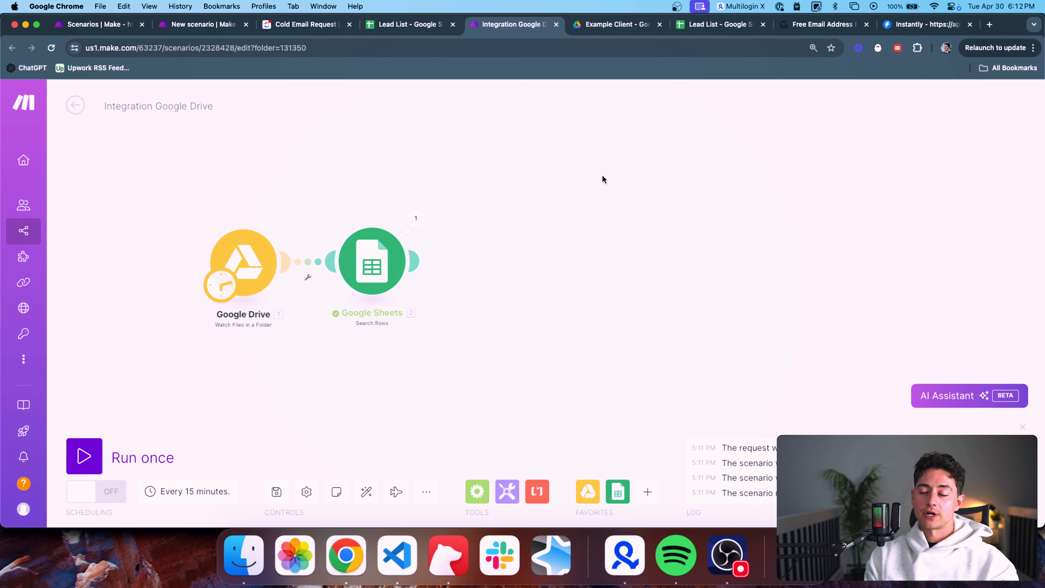
left_click_drag(503, 175, 548, 174)
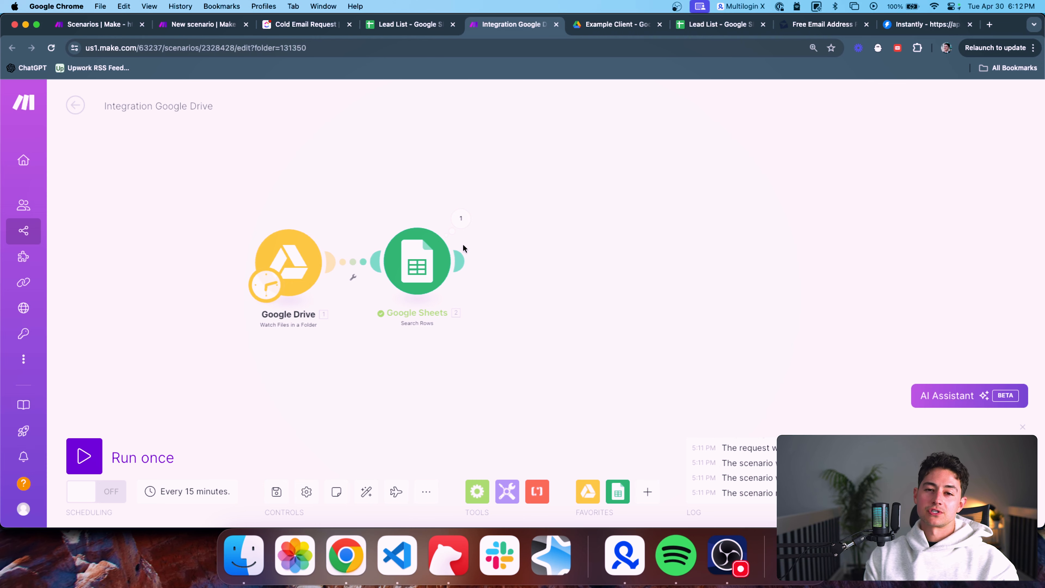
scroll(477, 262, "up", 1)
left_click_drag(528, 269, 517, 269)
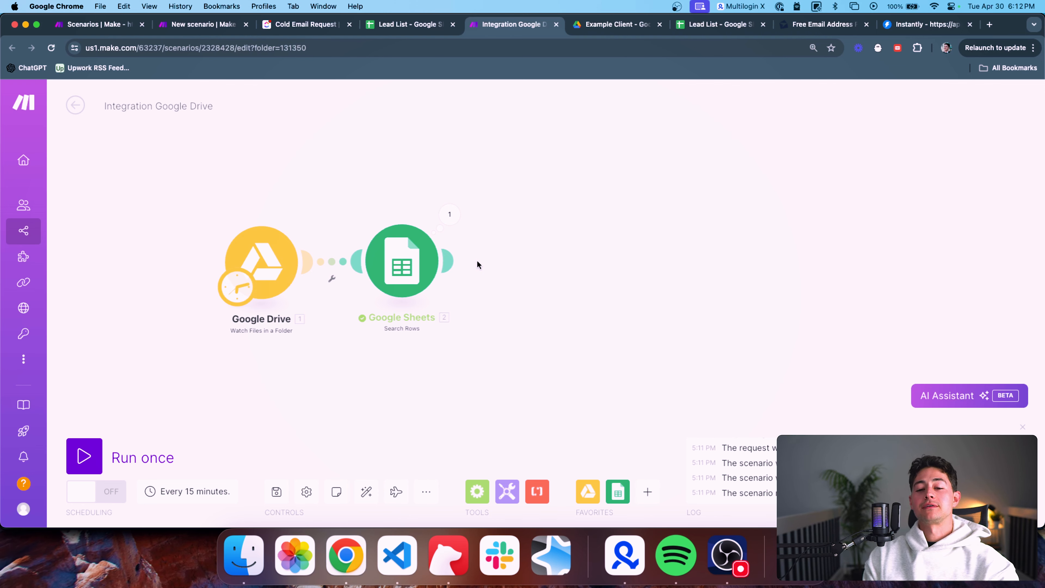
left_click_drag(495, 261, 506, 273)
scroll(538, 273, "down", 2)
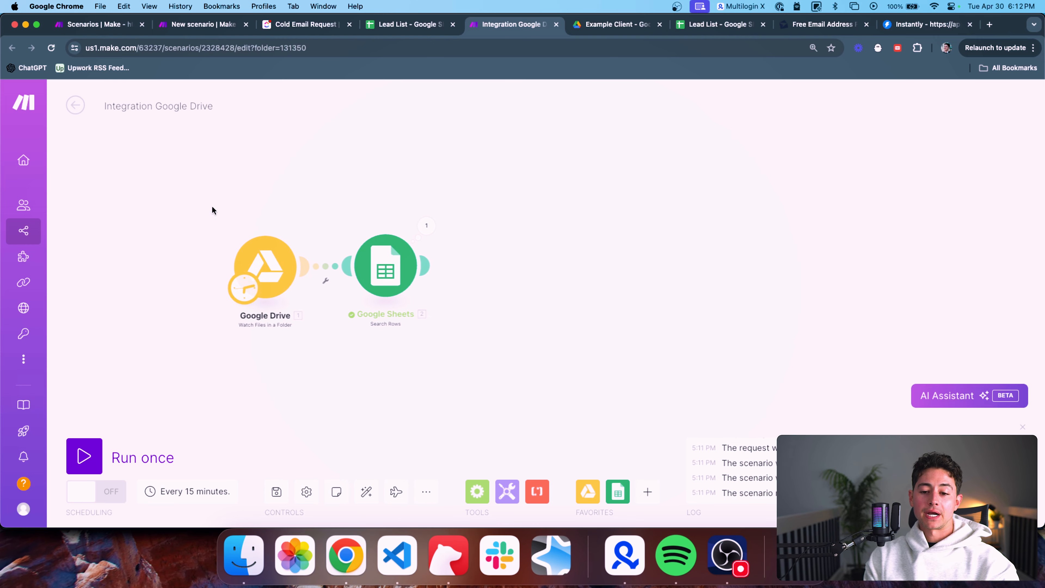
left_click(321, 27)
scroll(372, 265, "down", 3)
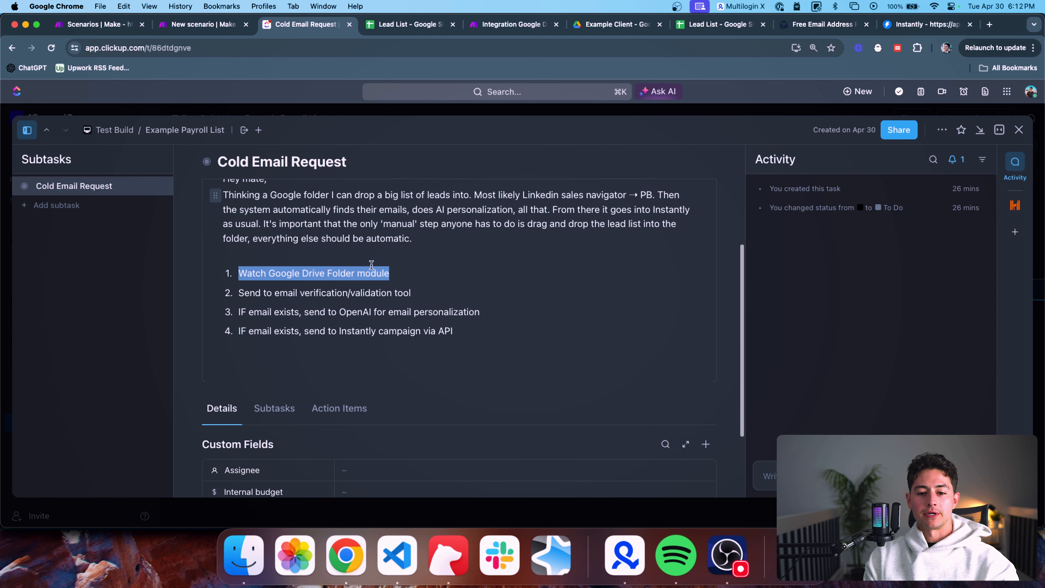
scroll(372, 265, "down", 1)
left_click(403, 220)
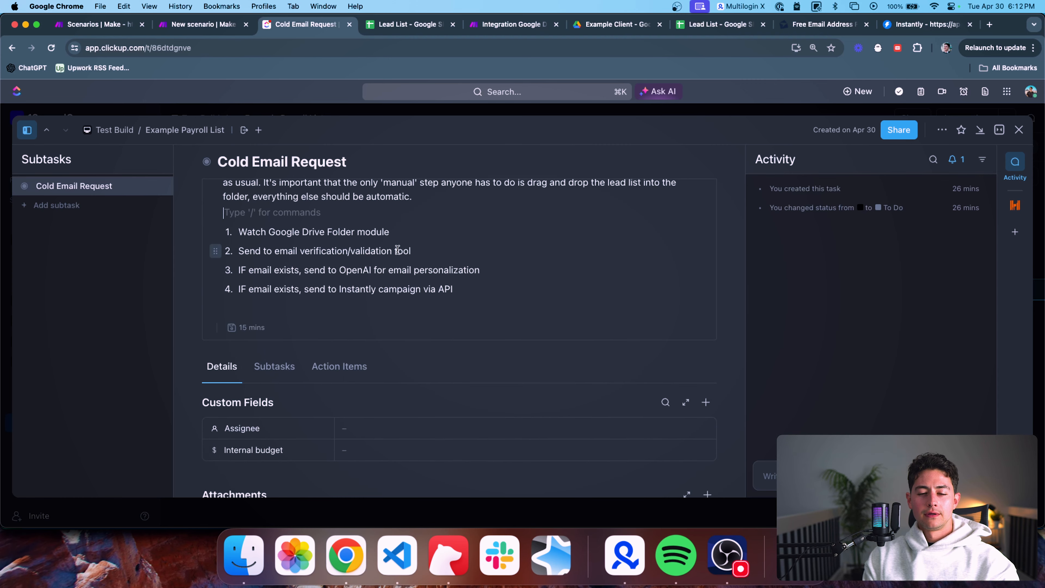
triple_click(400, 233)
left_click(407, 234)
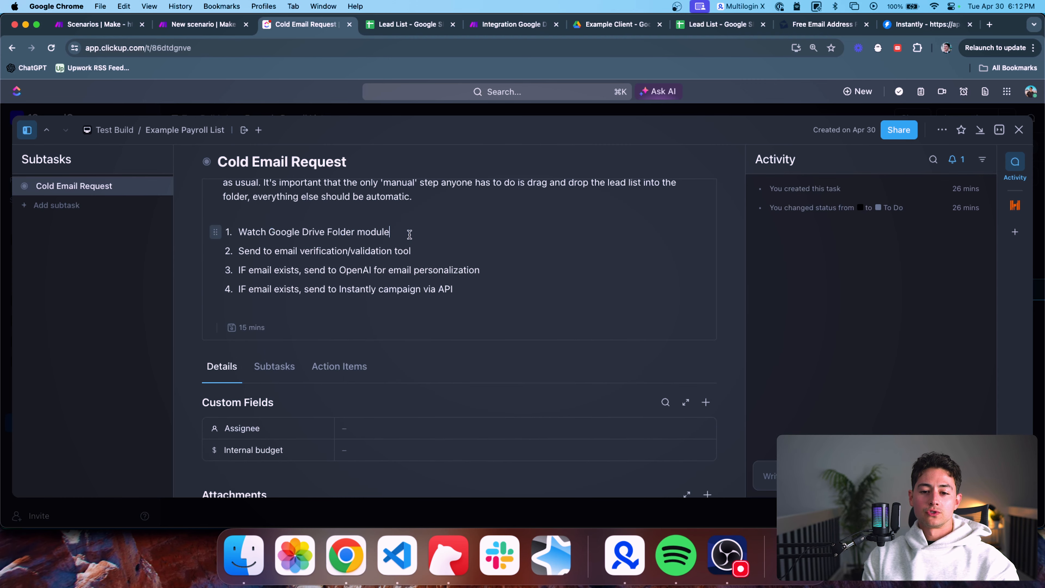
triple_click(274, 251)
scroll(373, 248, "up", 2)
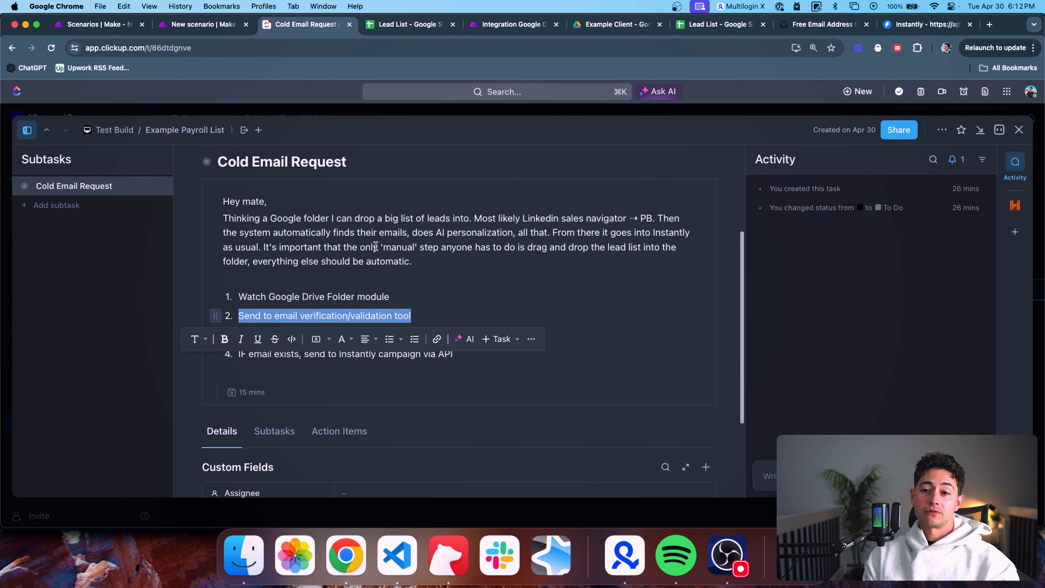
left_click(521, 24)
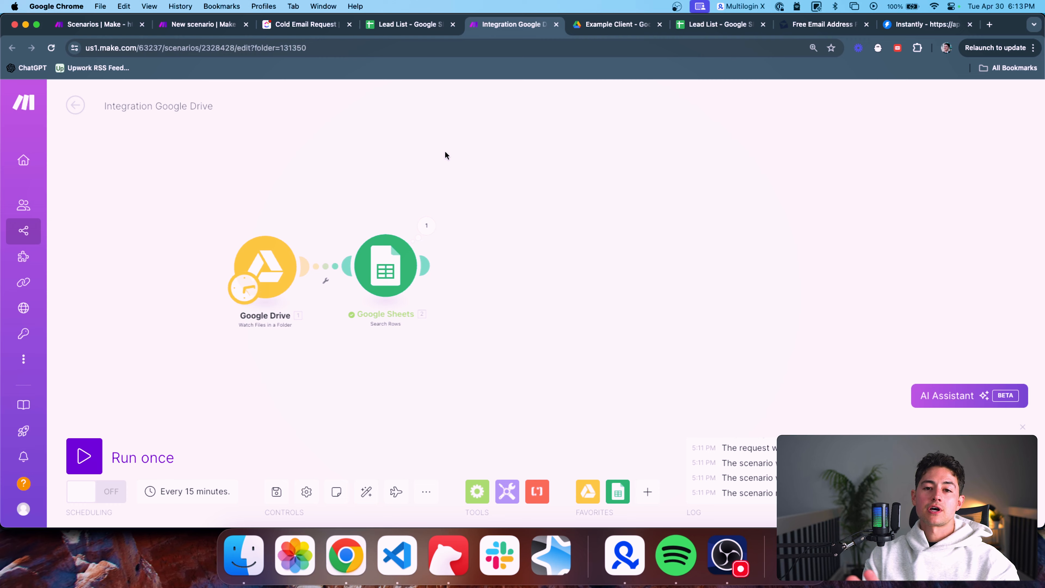
Search 'http' and place an HTTP Make a request module right after Google Sheets
left_click(650, 491)
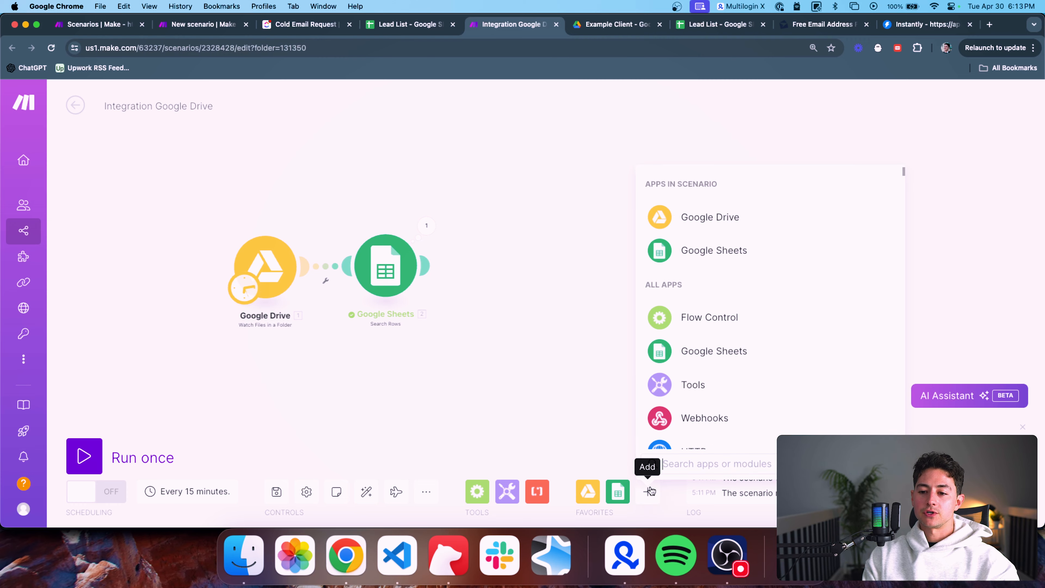
type("http")
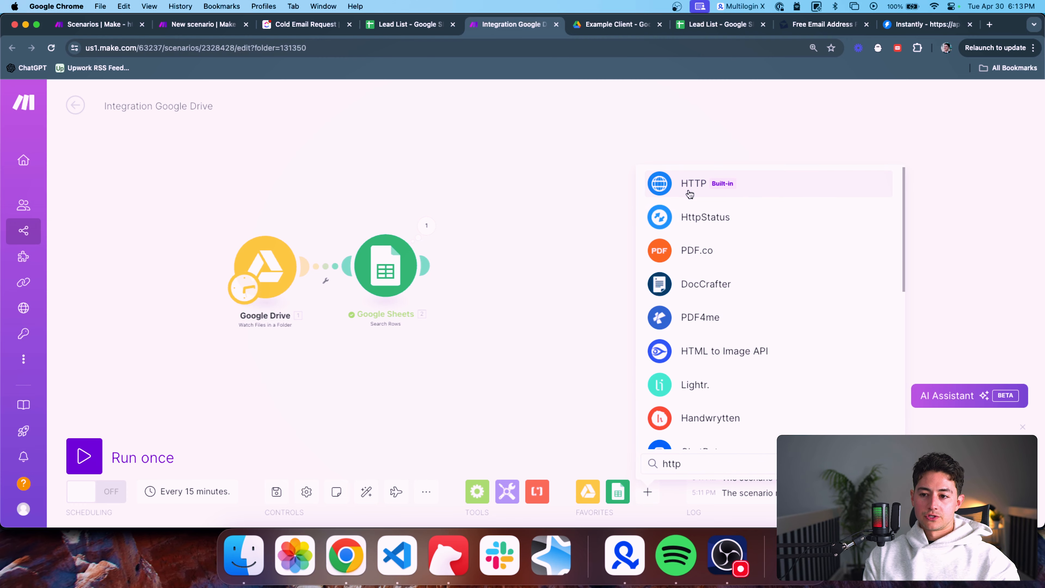
left_click(688, 185)
scroll(774, 304, "down", 4)
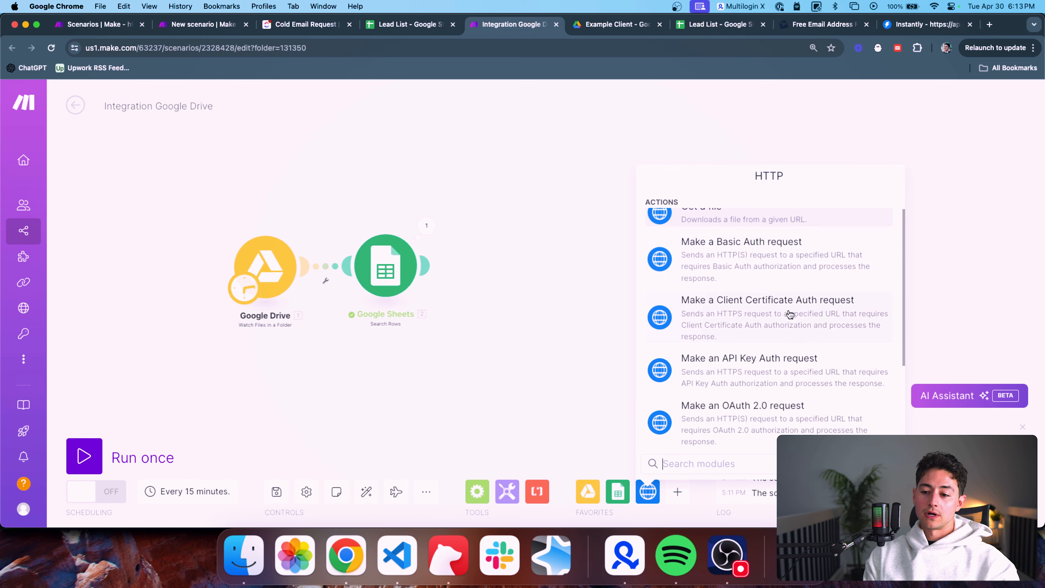
scroll(828, 323, "down", 3)
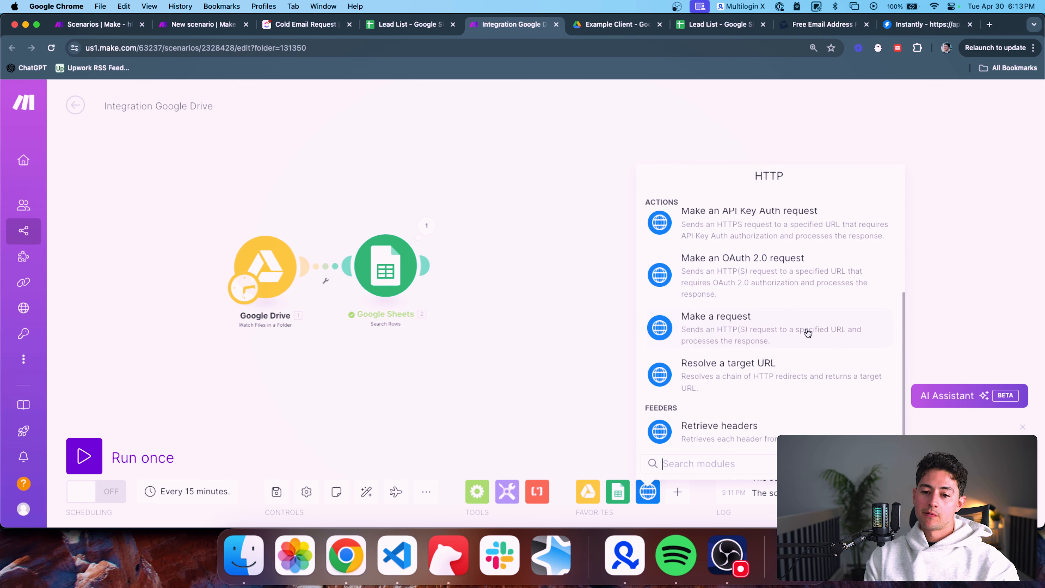
left_click(791, 332)
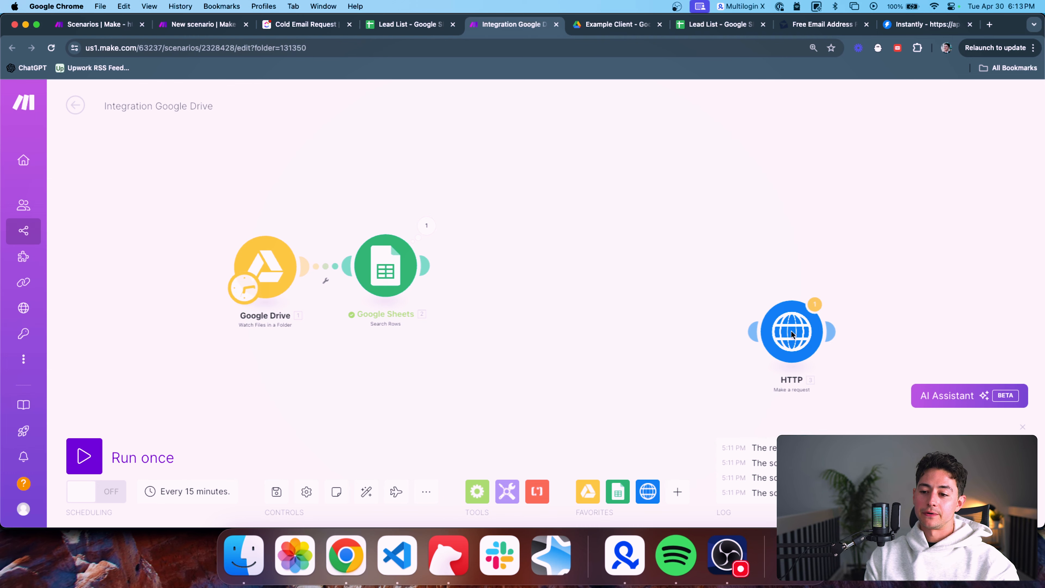
left_click_drag(791, 330, 511, 264)
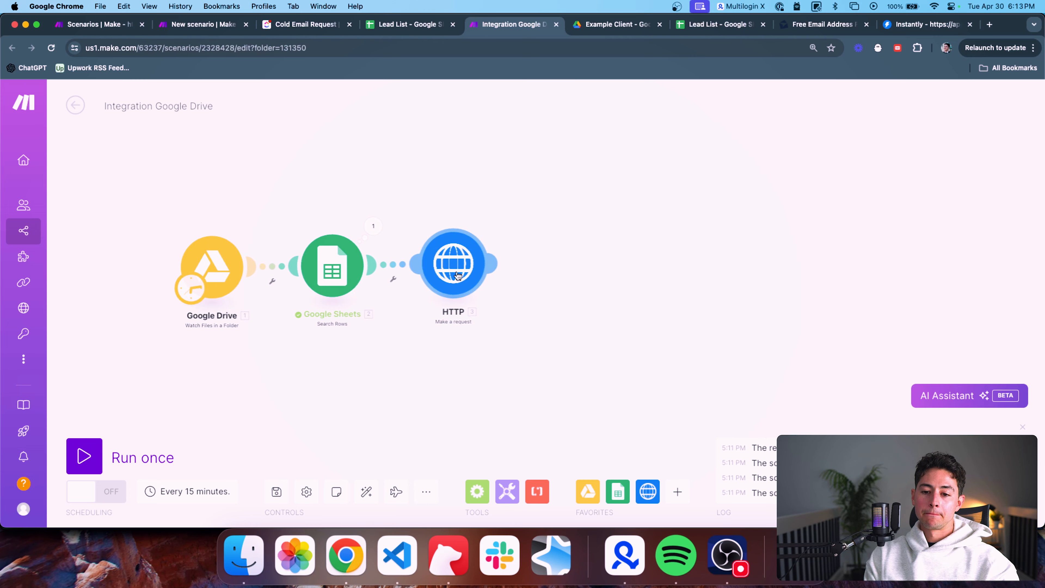
left_click(459, 275)
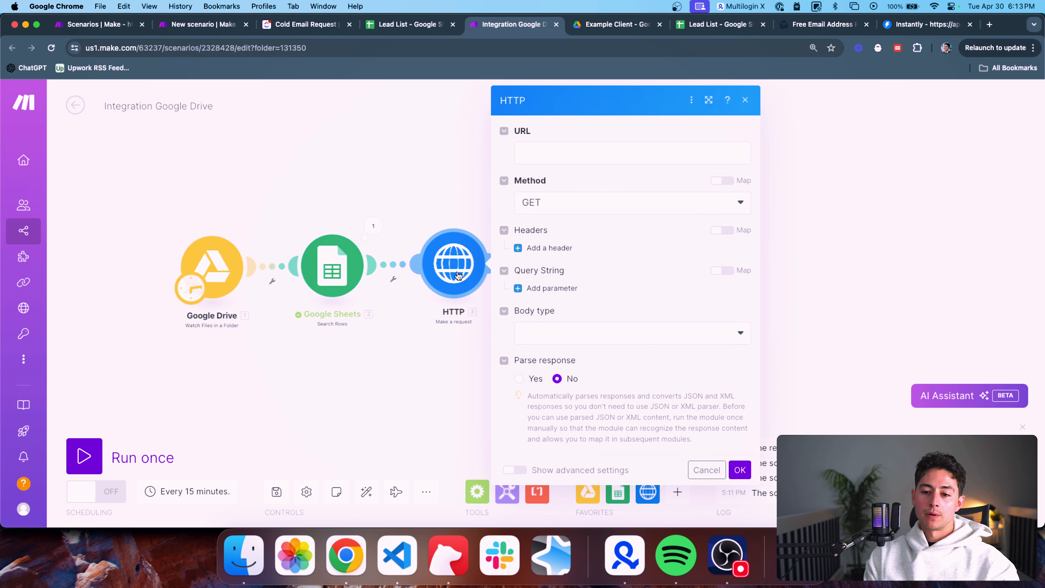
Focus the HTTP request URL field after briefly searching the app picker for 'anymail'
left_click(562, 156)
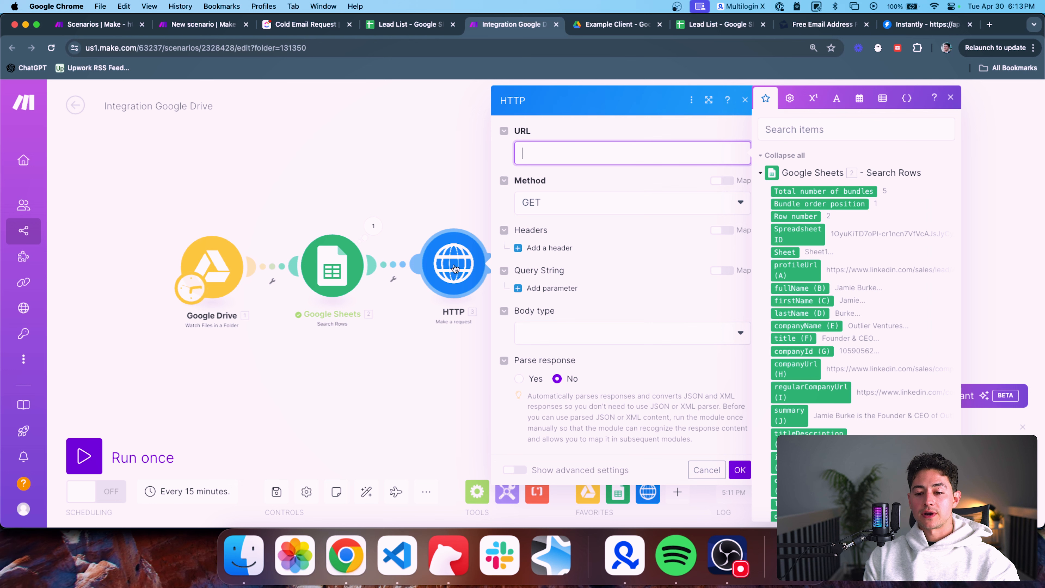
left_click(675, 494)
type("anymail")
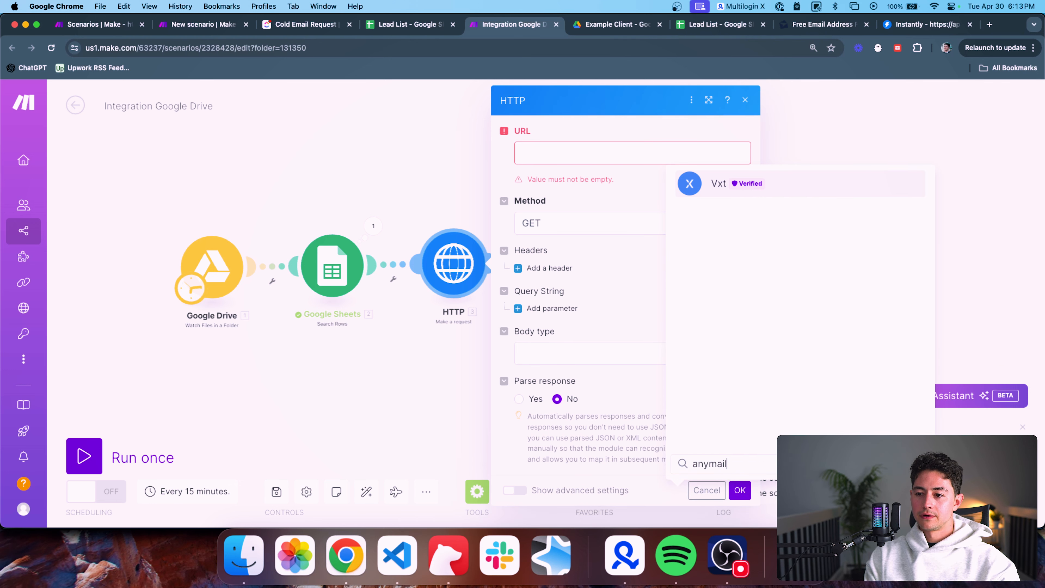
key("super+a")
key("BackSpace")
left_click(550, 158)
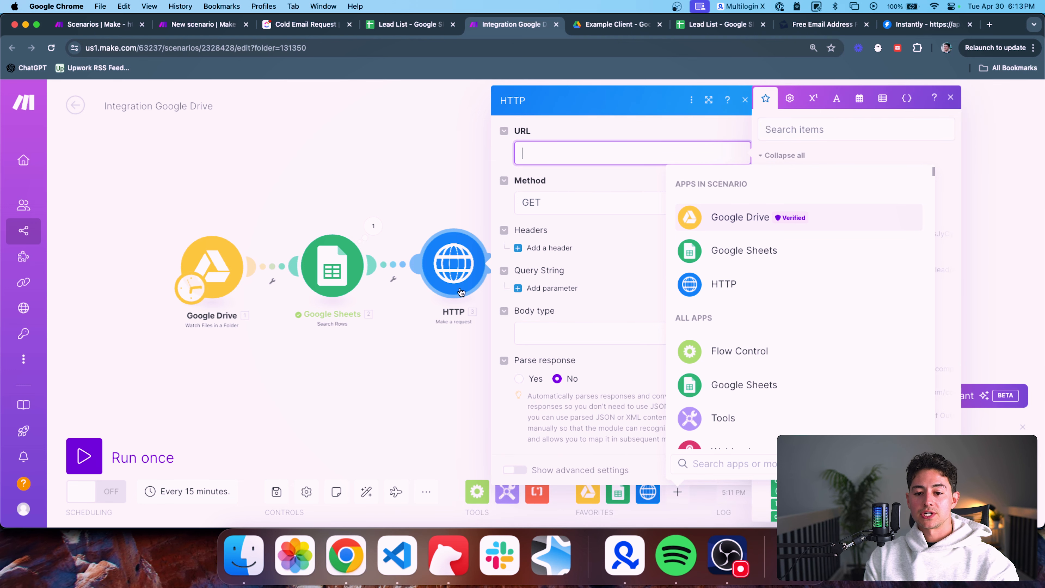
Switch to the anymailfinder.com tab and go to its Email Finder API Tool page via API
left_click(797, 26)
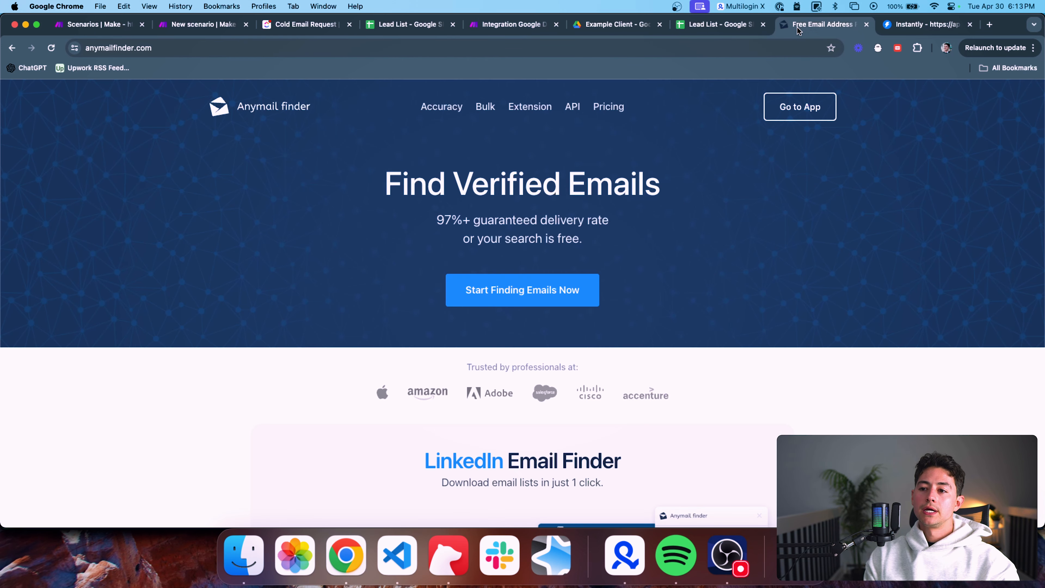
scroll(585, 156, "down", 3)
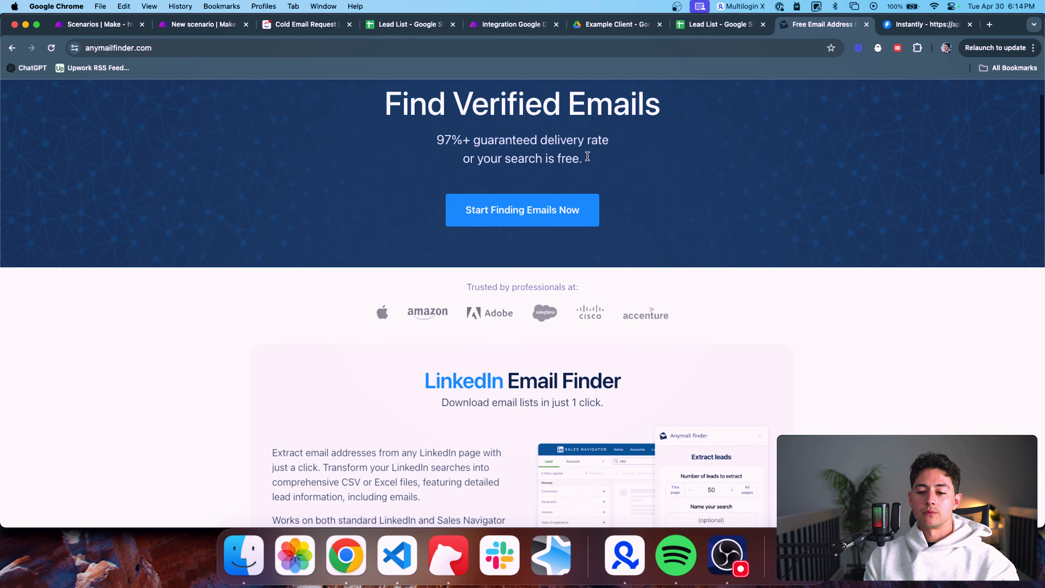
scroll(629, 153, "up", 3)
triple_click(575, 173)
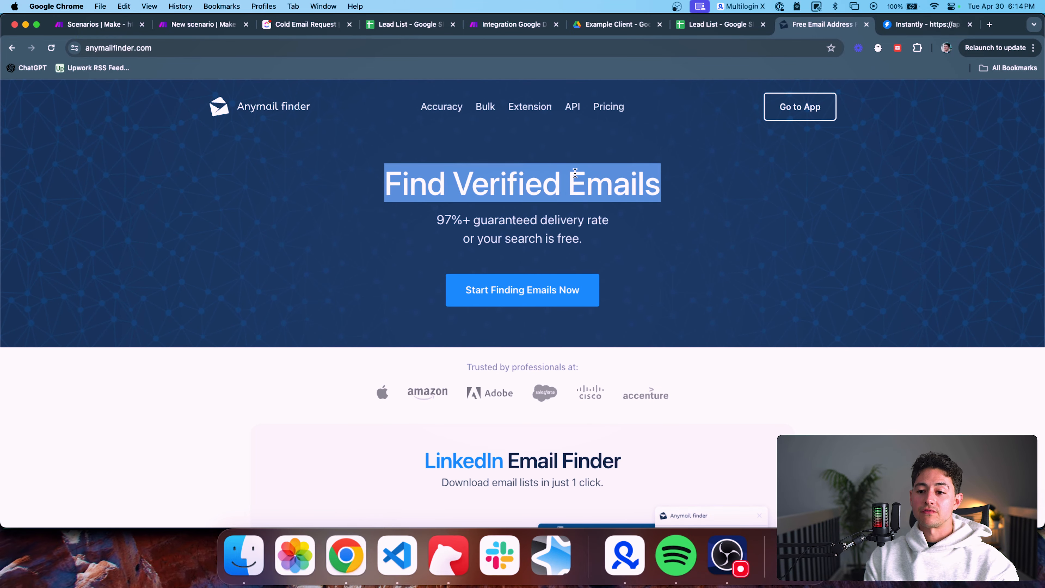
left_click(571, 108)
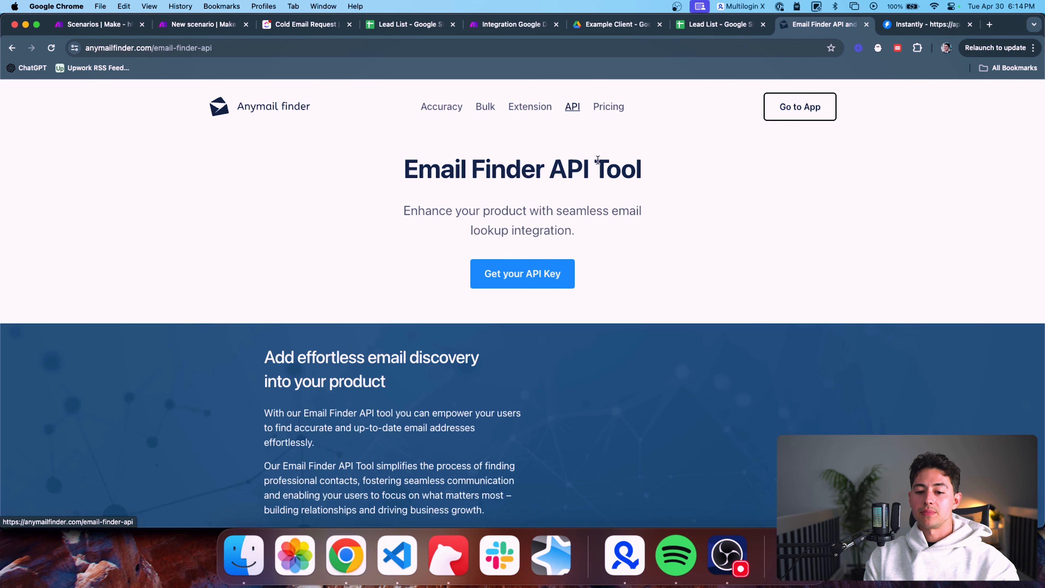
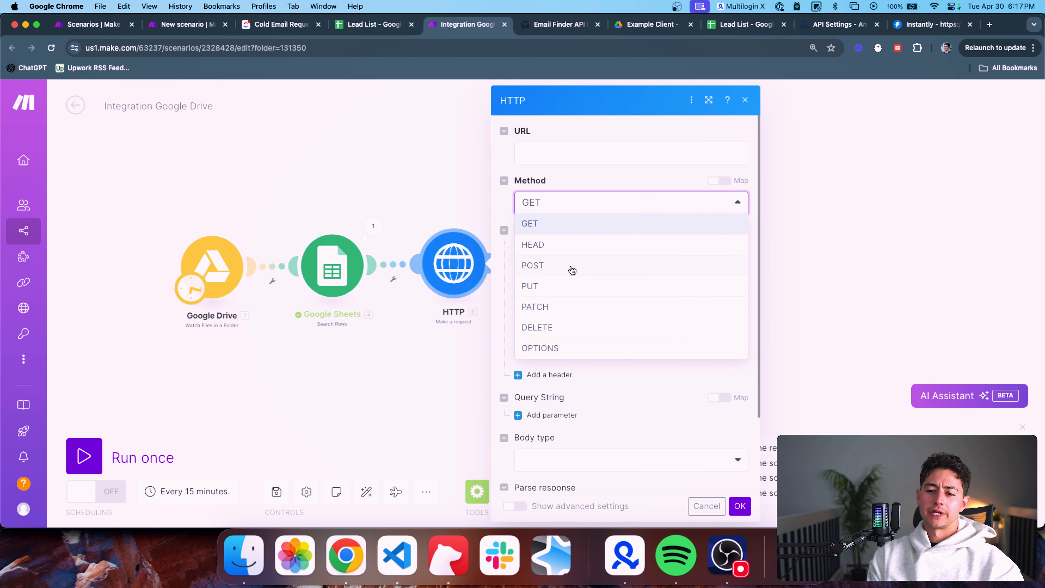
Set the HTTP request method to POST and switch to the Anymail Finder API docs
left_click(572, 268)
key("ctrl+Tab")
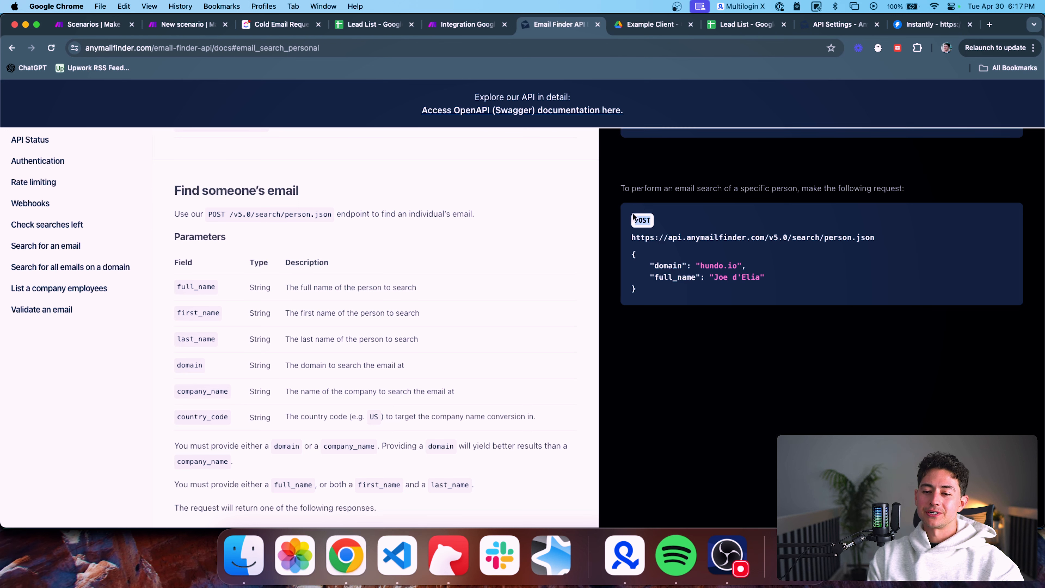
Copy the person search endpoint URL from the docs into the HTTP module's URL field
triple_click(686, 238)
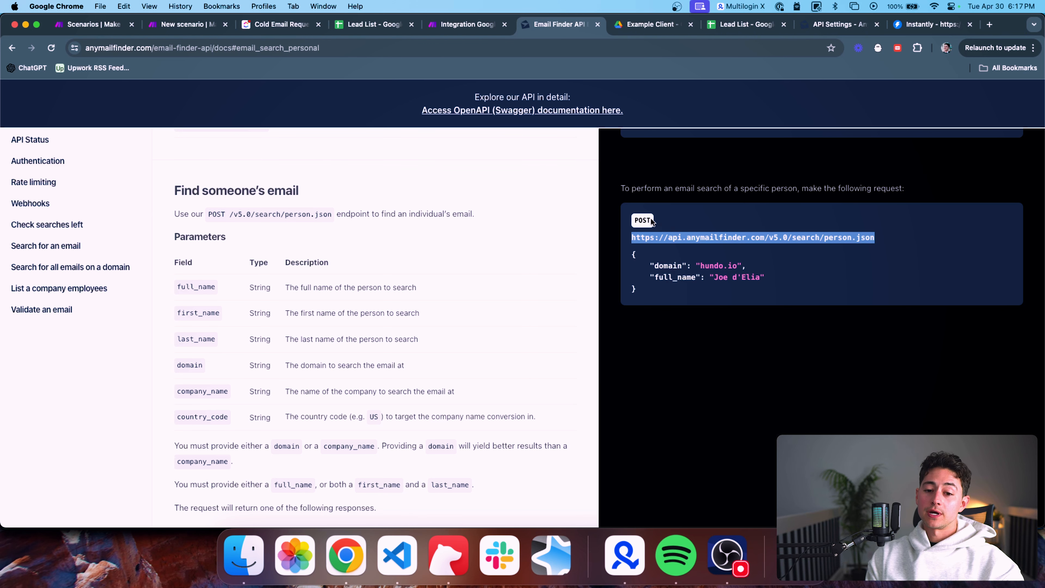
triple_click(643, 236)
key("super+c")
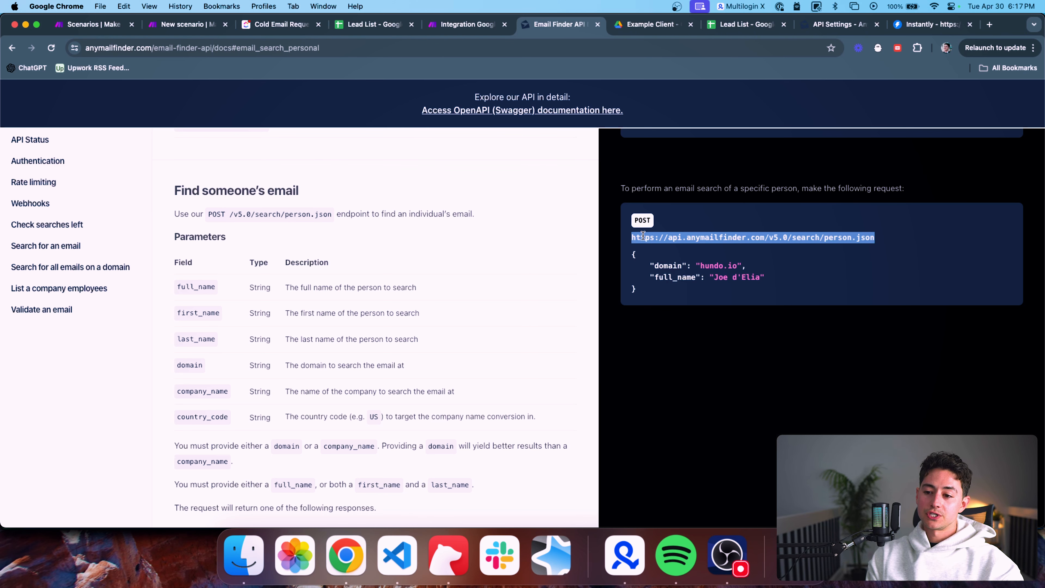
left_click(466, 24)
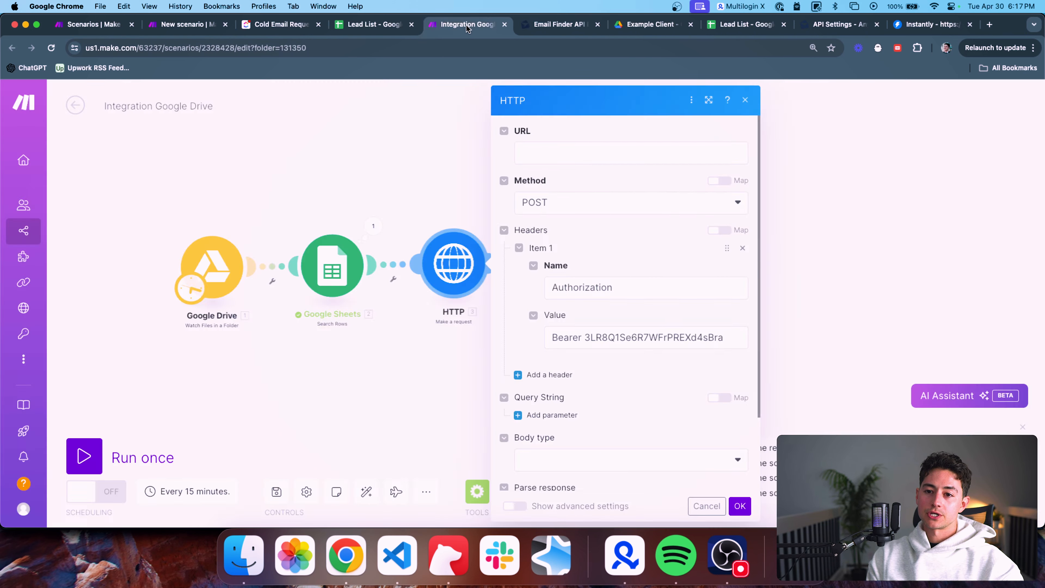
left_click(538, 145)
key("super+v")
left_click(650, 237)
Set the body type to Raw and the content type to JSON
scroll(650, 242, "down", 2)
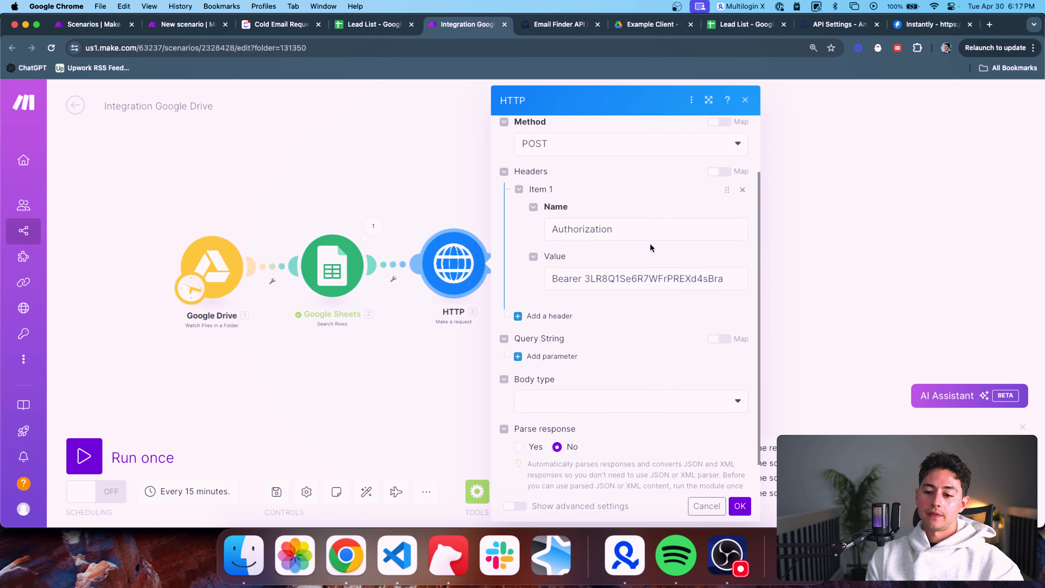
scroll(650, 243, "down", 1)
left_click(608, 369)
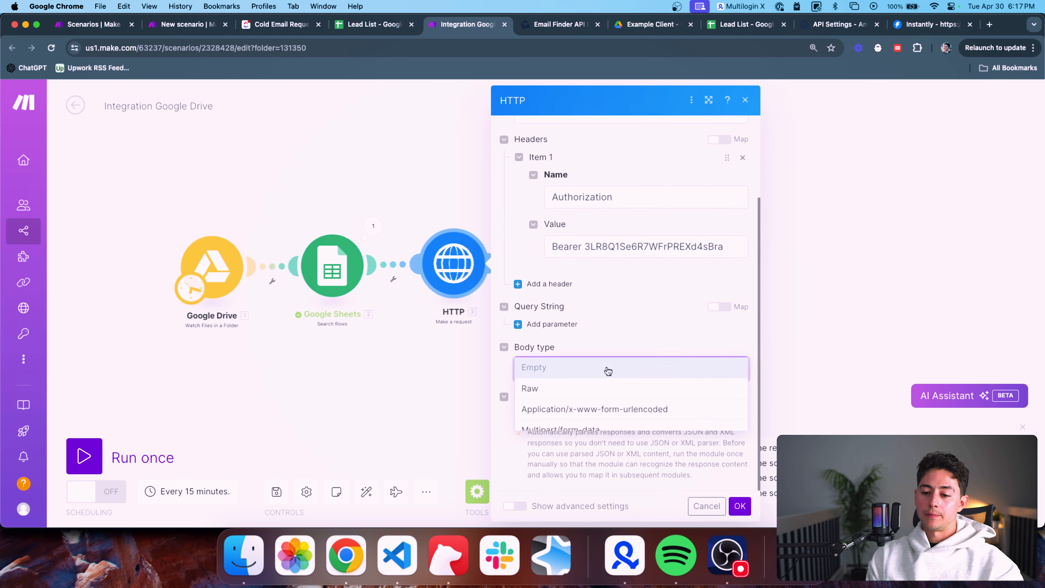
left_click(589, 389)
scroll(630, 345, "down", 3)
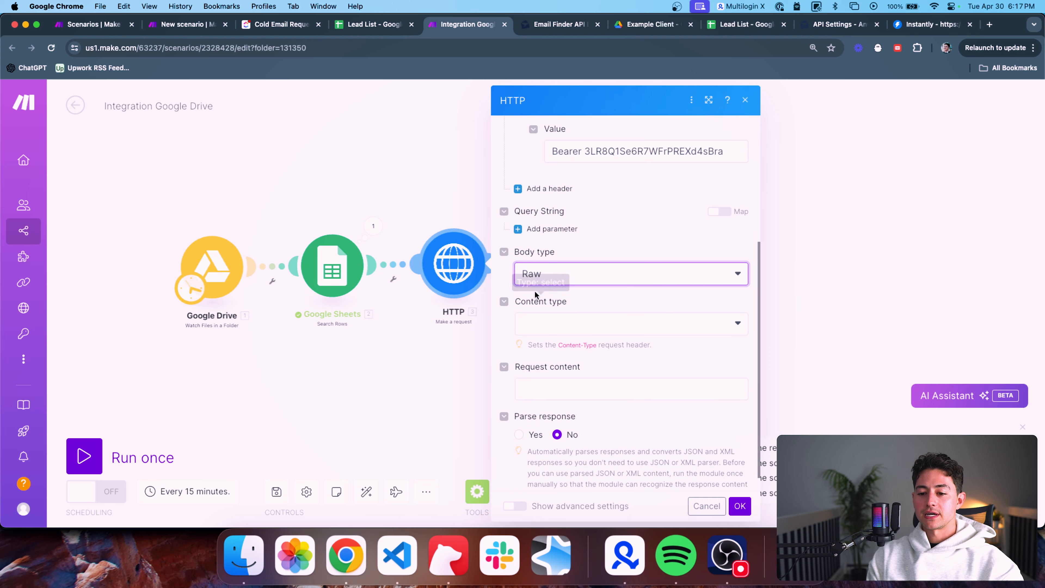
left_click(549, 323)
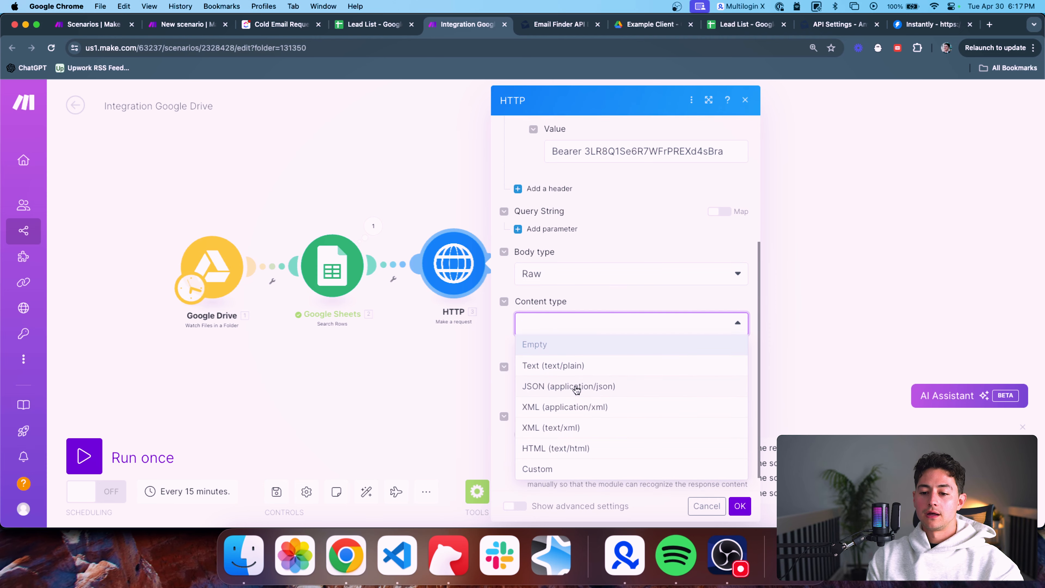
left_click(574, 389)
Paste the docs' example JSON request body into Request content
scroll(601, 378, "down", 1)
left_click(558, 371)
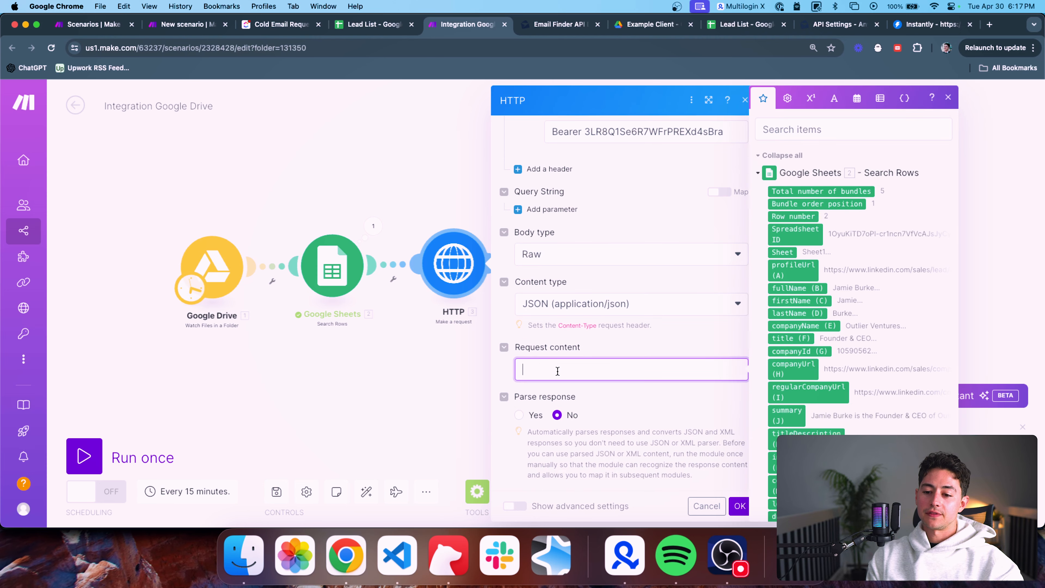
left_click(546, 27)
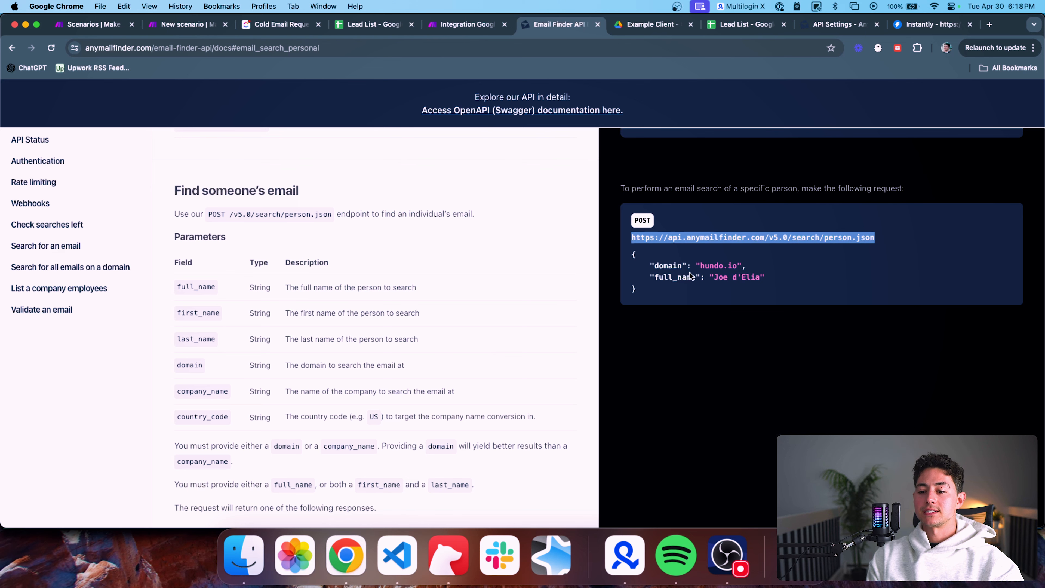
left_click_drag(653, 295, 632, 252)
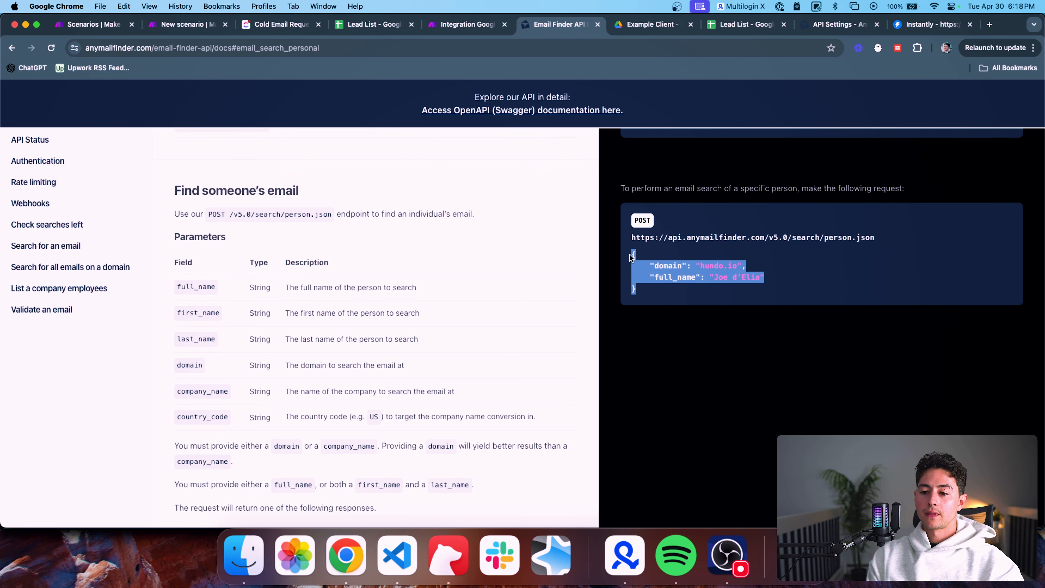
left_click(452, 26)
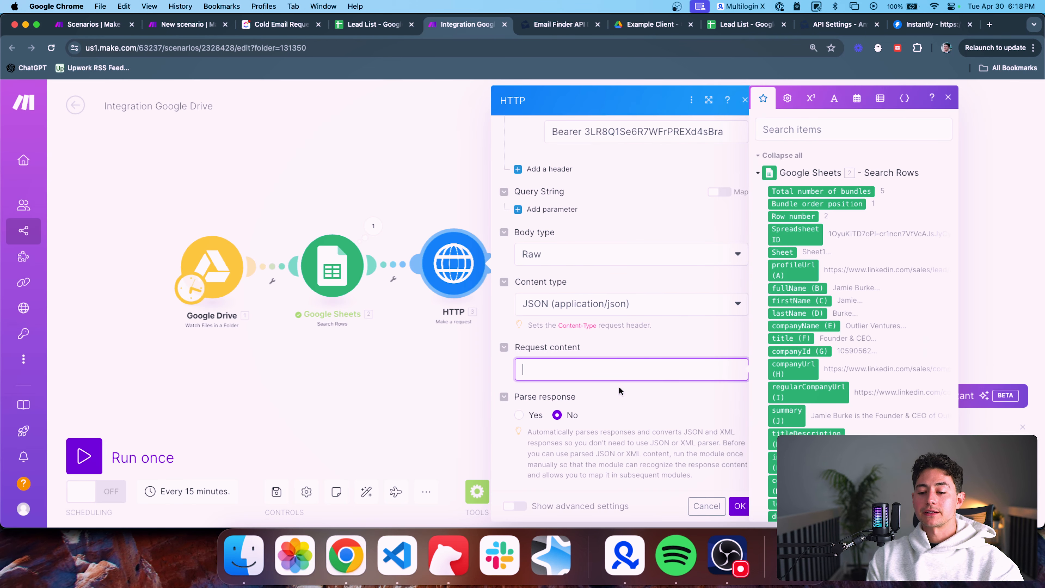
type("{    \"domain\": \"hundo.io\",    \"full_name\": \"Joe d'Elia\"}")
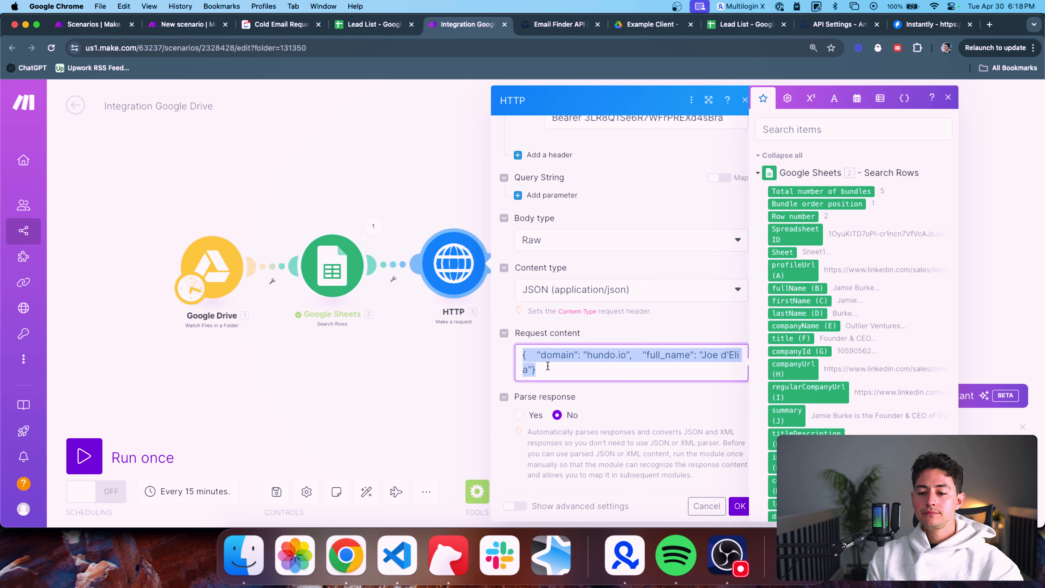
Replace the example domain with leftclick.ai and full_name with the person's full name
left_click(555, 384)
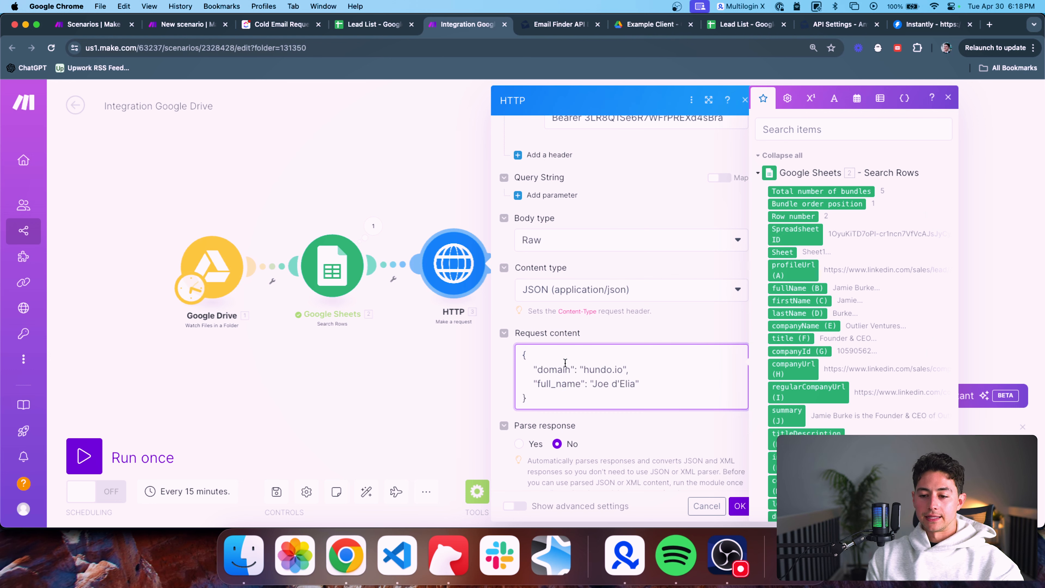
scroll(601, 361, "down", 1)
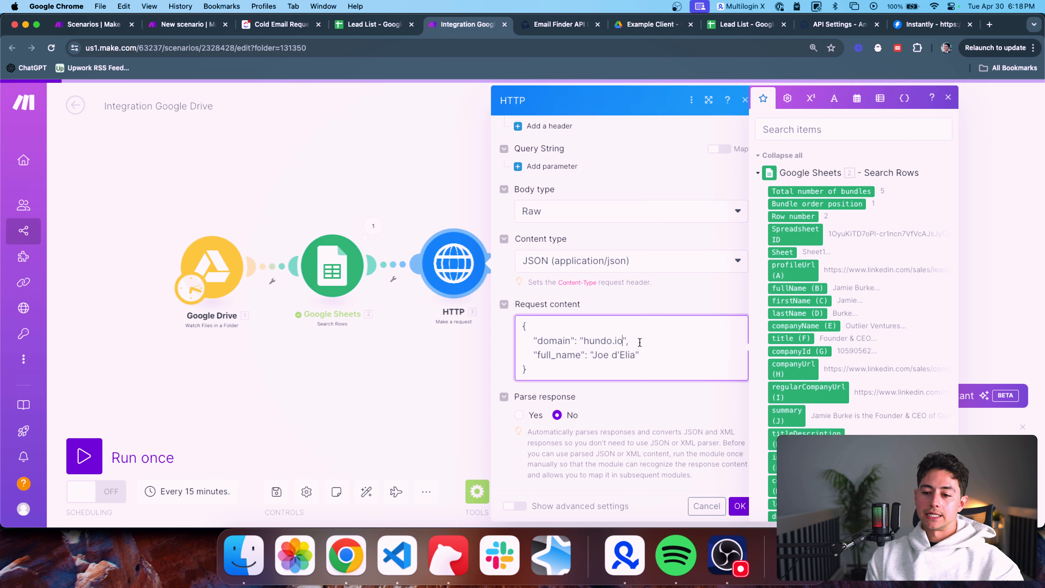
left_click_drag(623, 340, 583, 341)
type("leftclick.ai")
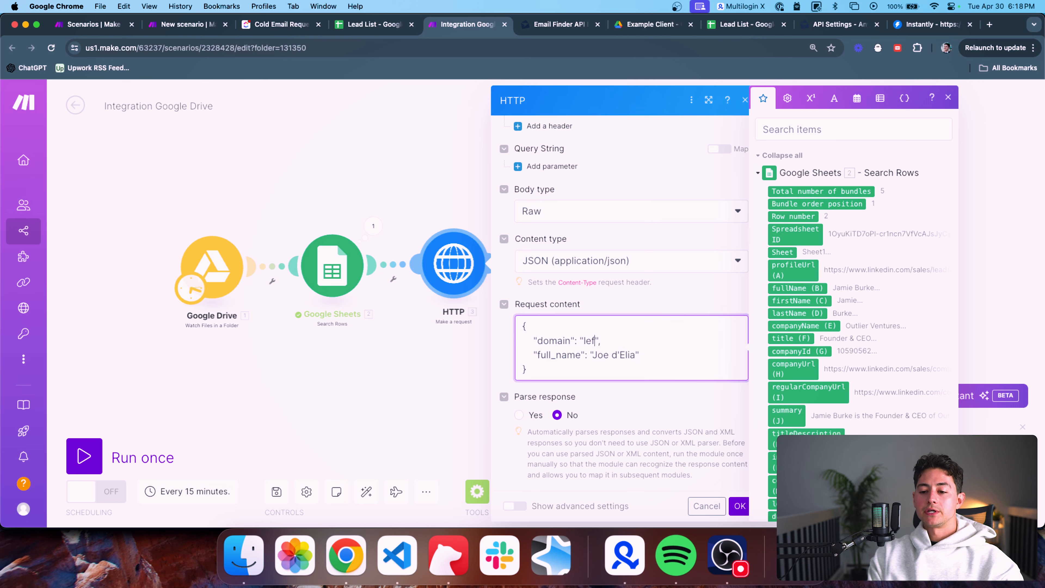
left_click(636, 354)
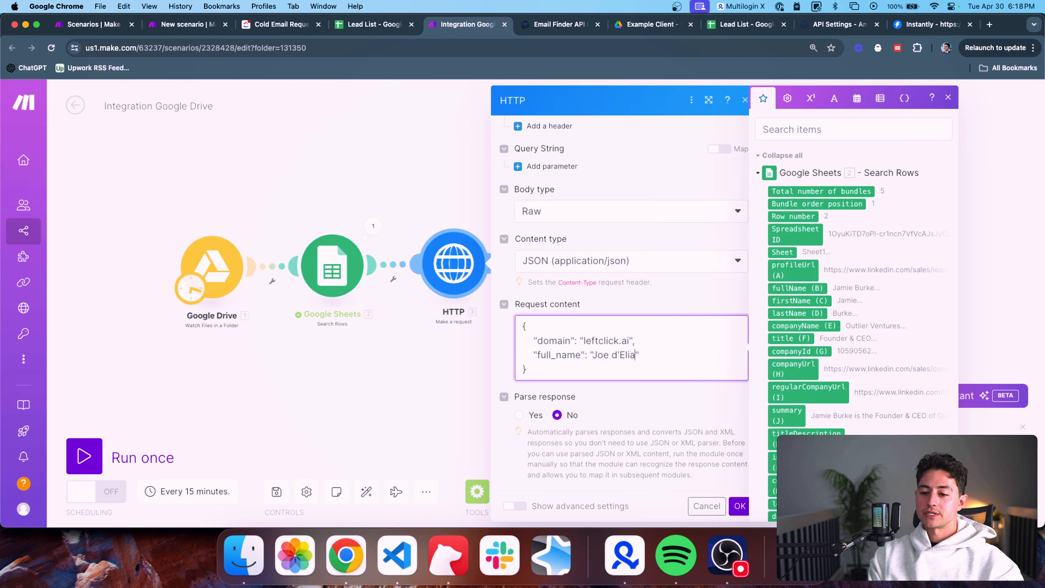
left_click_drag(638, 355, 593, 355)
type("Nick Saraev")
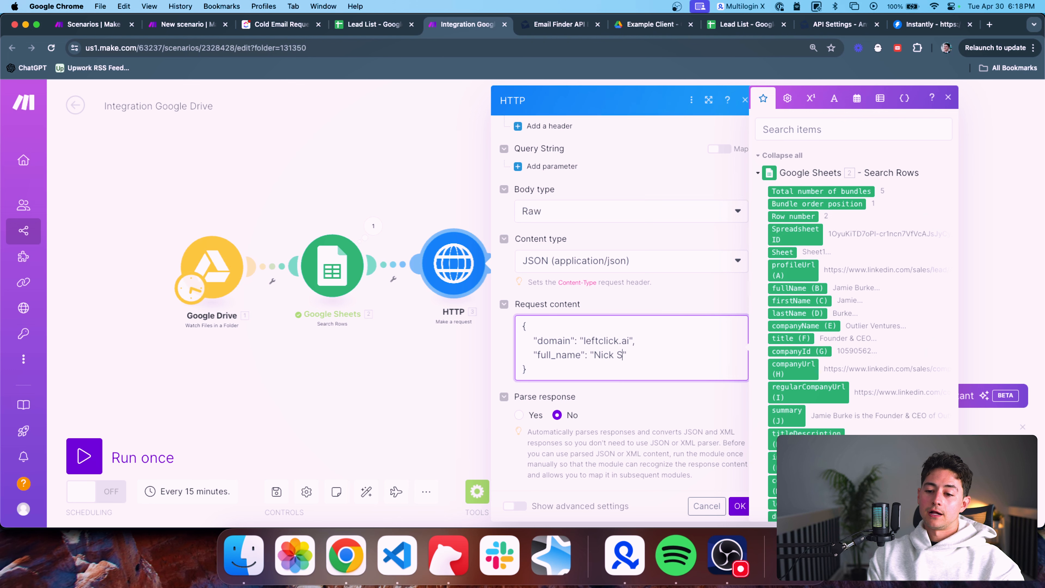
Turn on Parse response and save the HTTP module settings
left_click(681, 408)
left_click(519, 414)
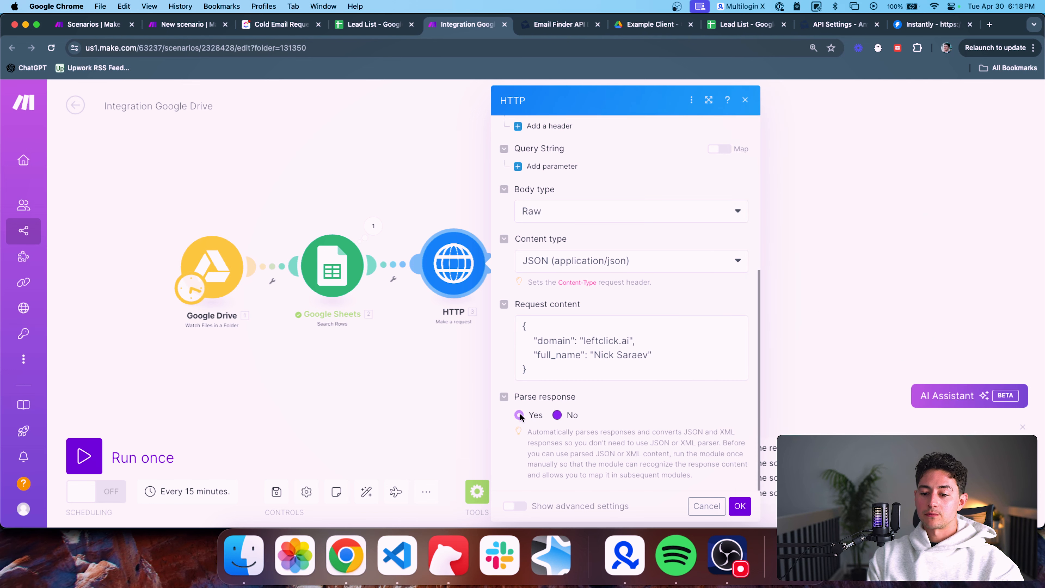
left_click(740, 506)
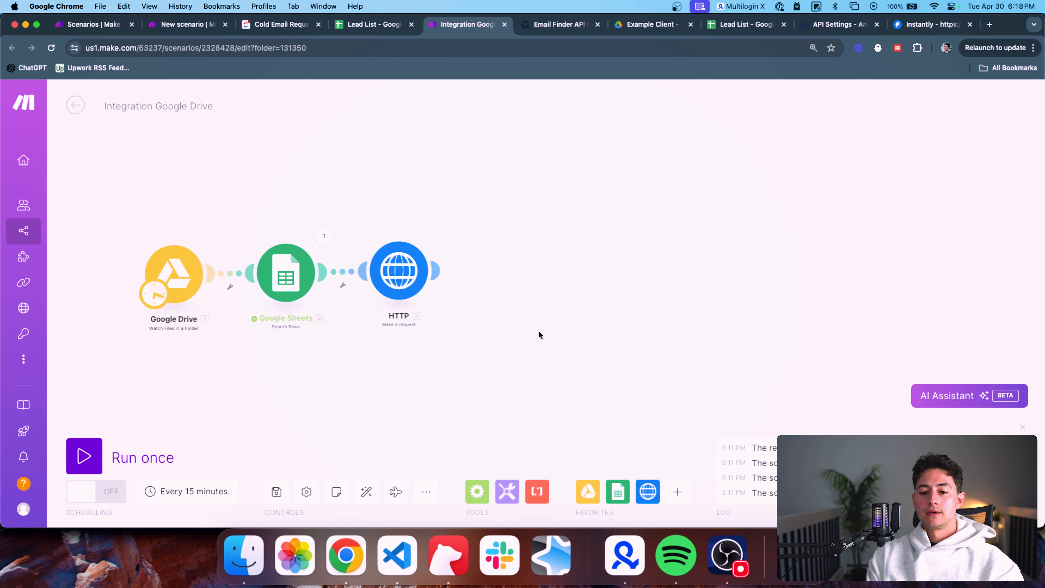
Run only the HTTP module and open its output bundle
right_click(383, 269)
left_click(415, 298)
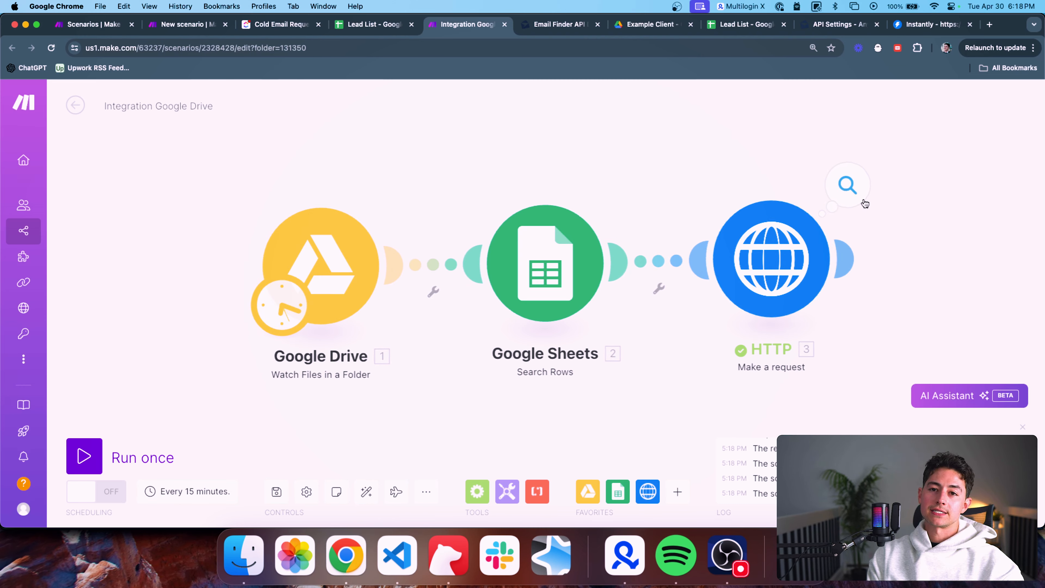
left_click(847, 185)
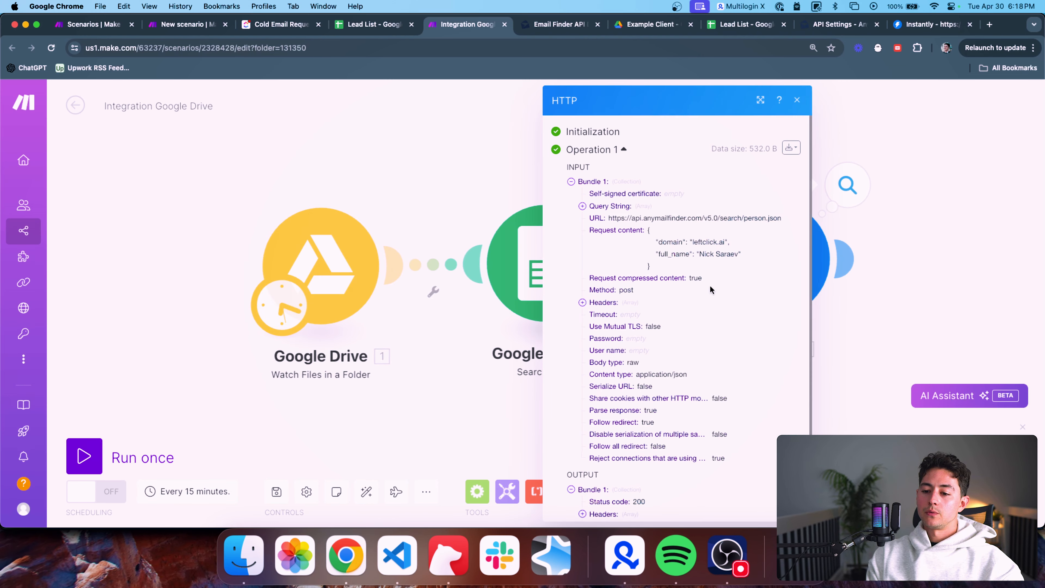
scroll(696, 305, "down", 2)
scroll(696, 305, "down", 2)
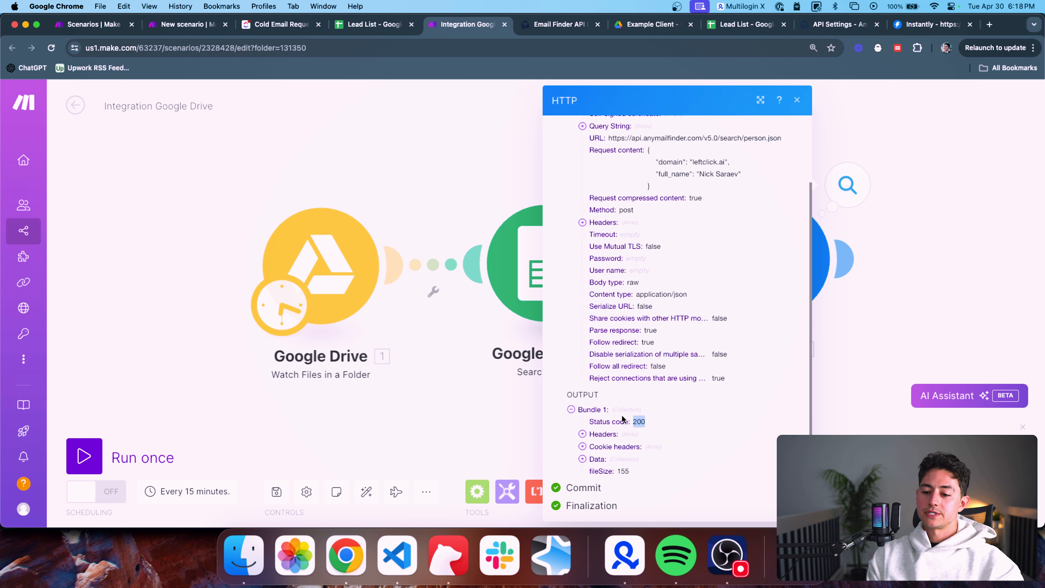
Expand the response Data to confirm success is true and review the echoed input
left_click(582, 459)
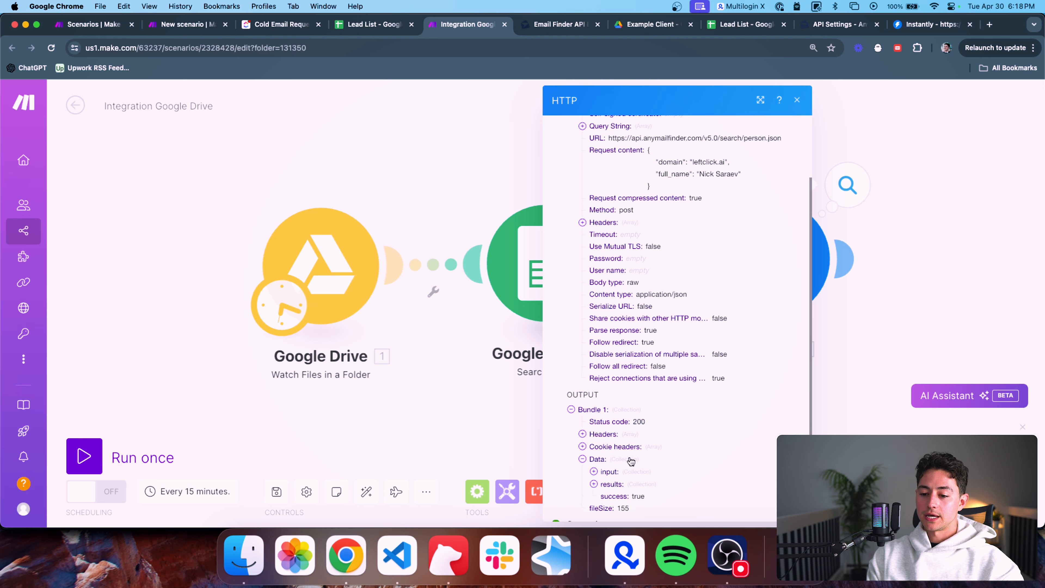
scroll(632, 460, "down", 1)
double_click(620, 464)
double_click(639, 465)
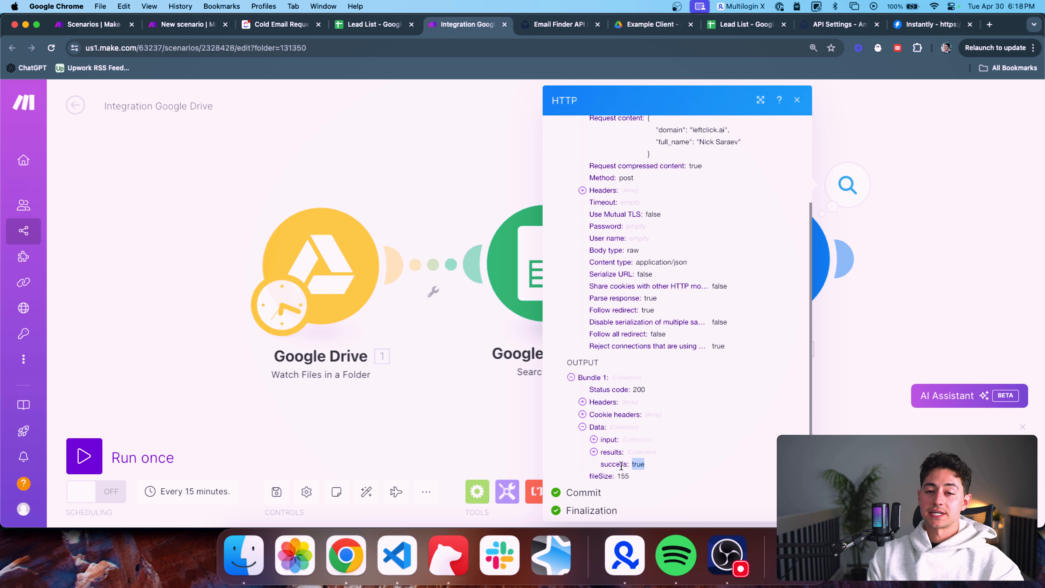
left_click(594, 440)
scroll(637, 432, "down", 1)
scroll(637, 432, "down", 1)
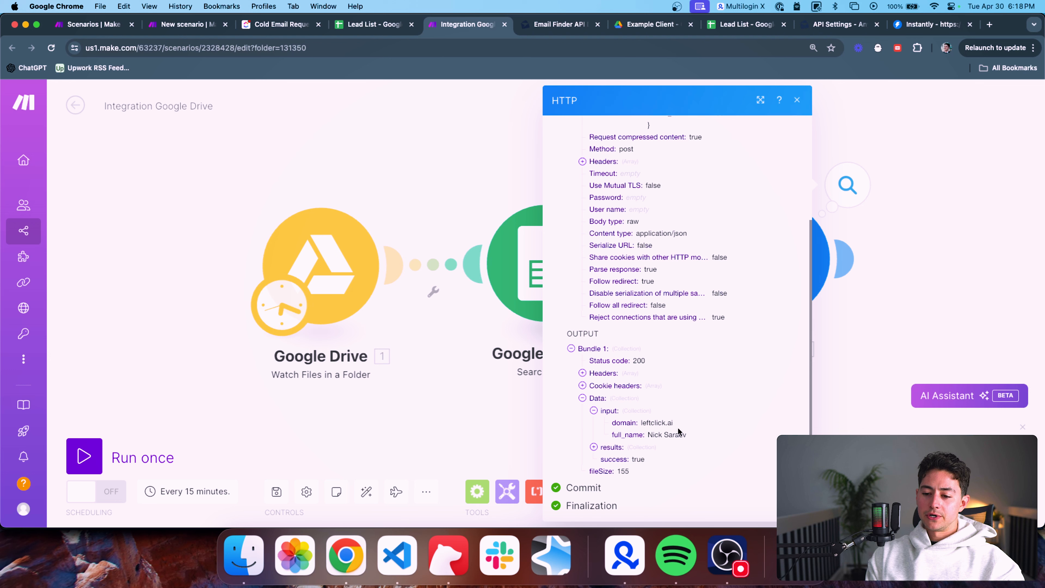
scroll(686, 418, "down", 1)
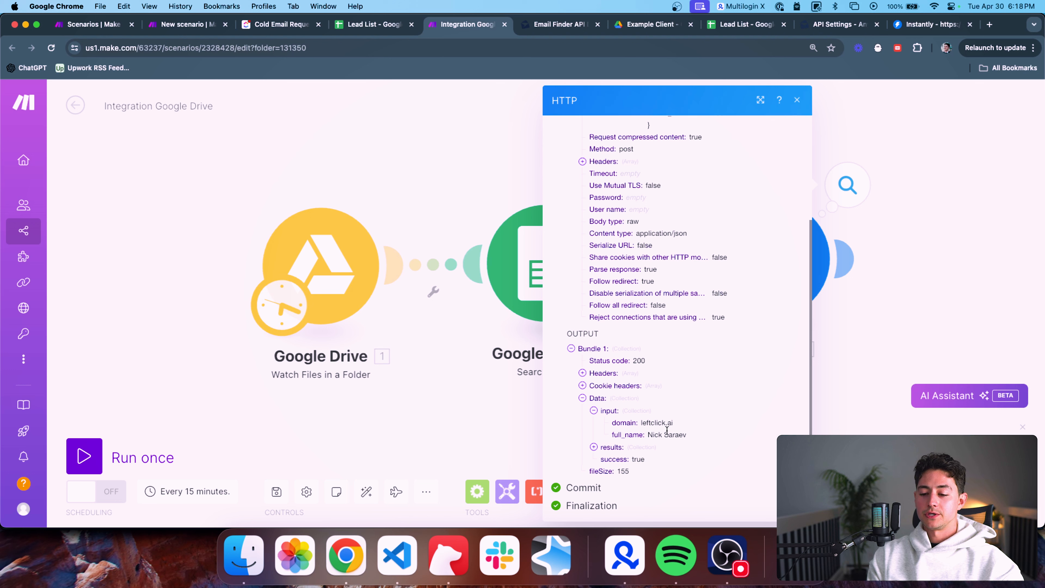
Expand results to inspect the returned email address and its empty alternatives
left_click(594, 447)
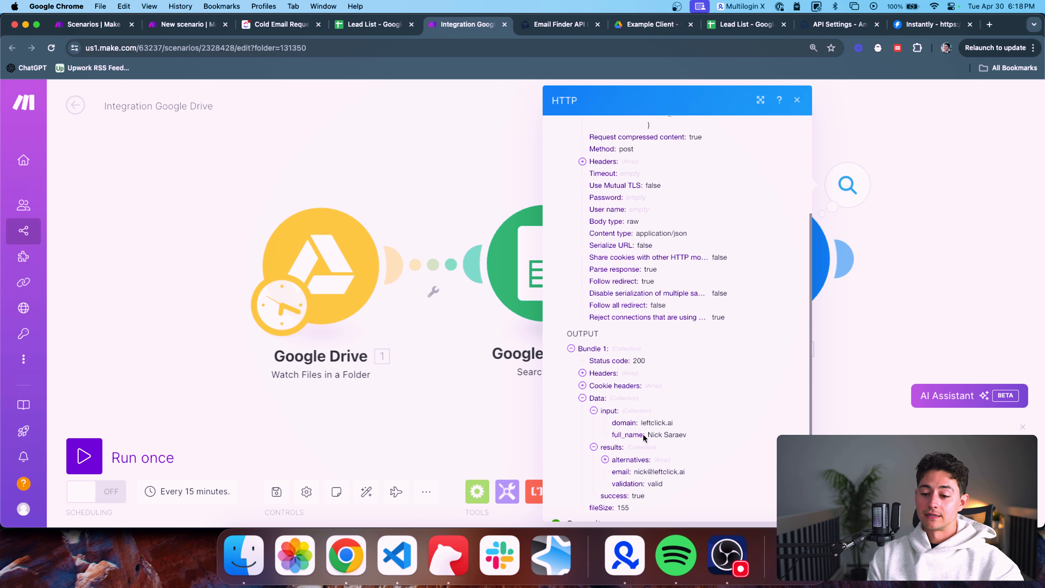
scroll(645, 437, "down", 2)
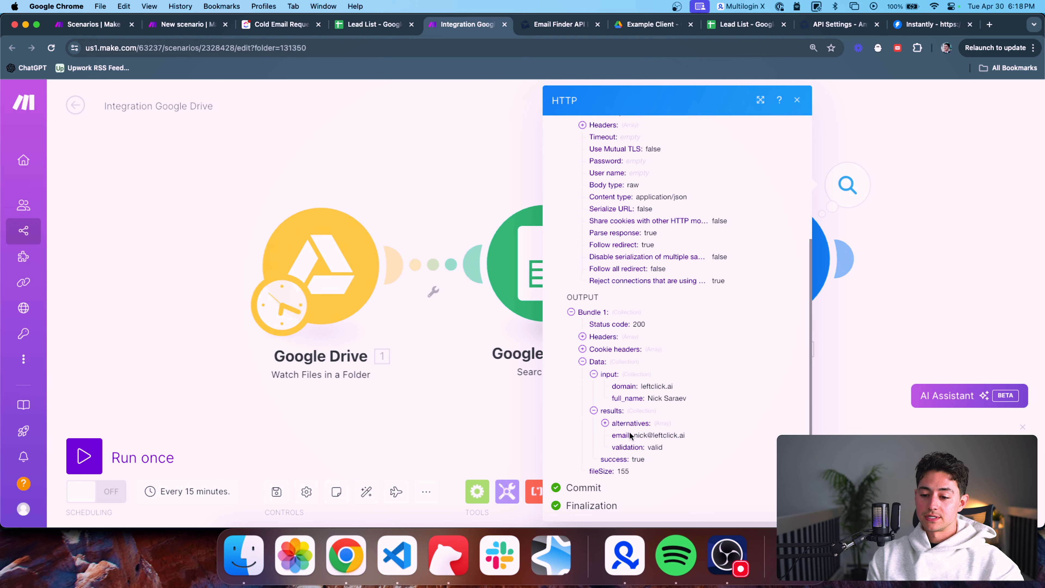
double_click(639, 434)
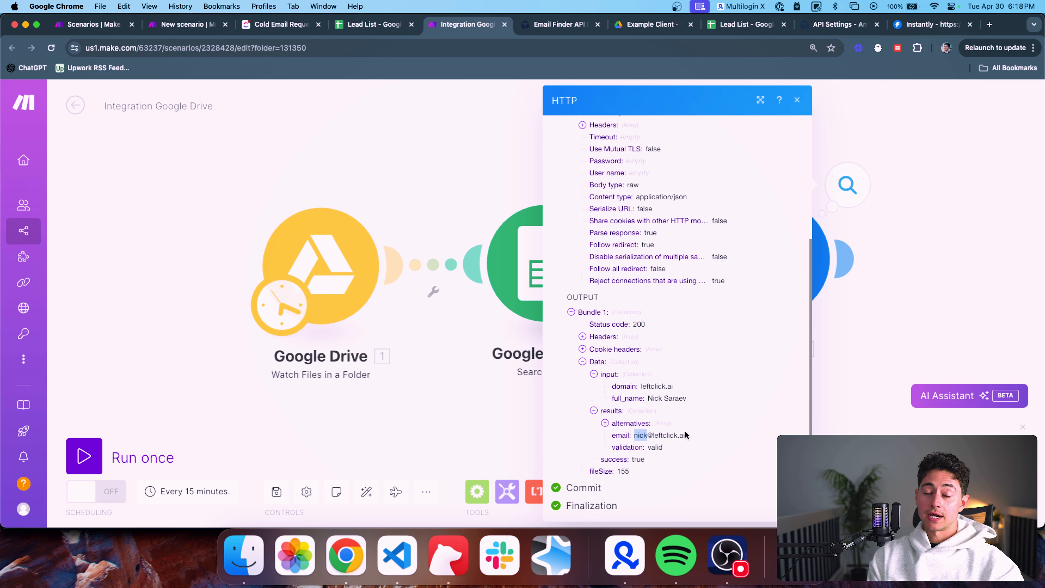
left_click(605, 424)
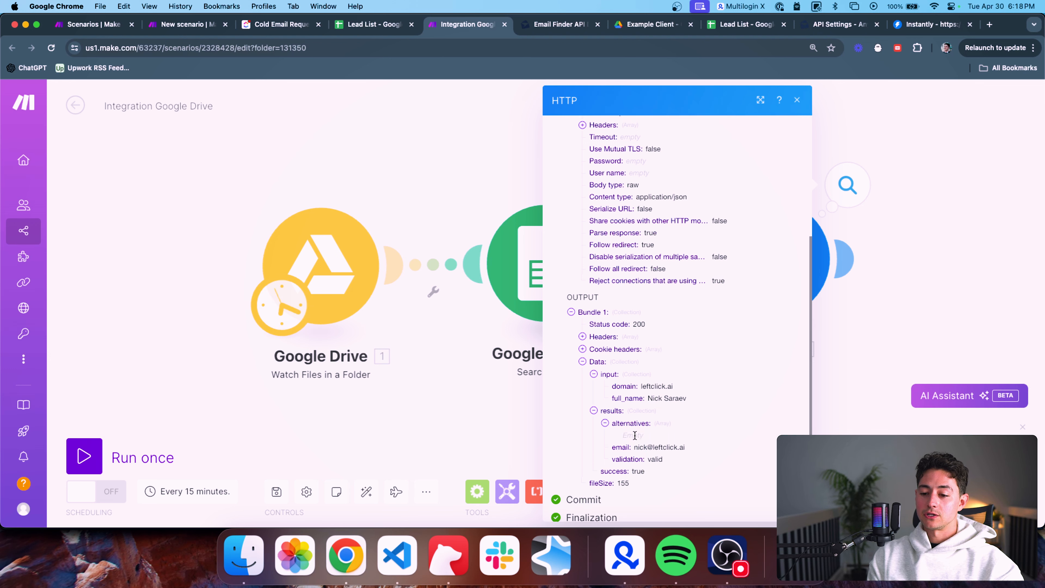
left_click(604, 424)
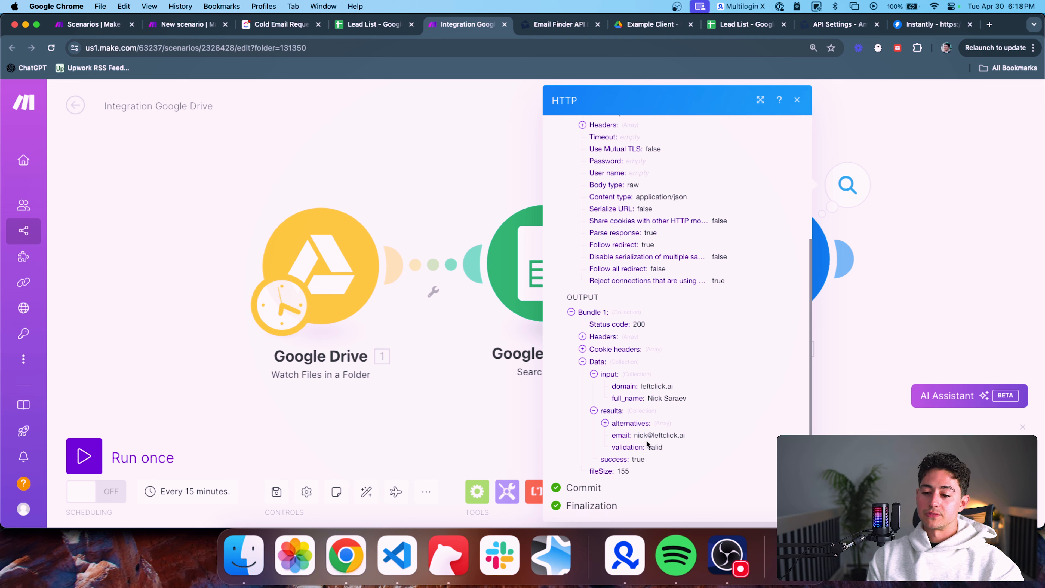
triple_click(652, 435)
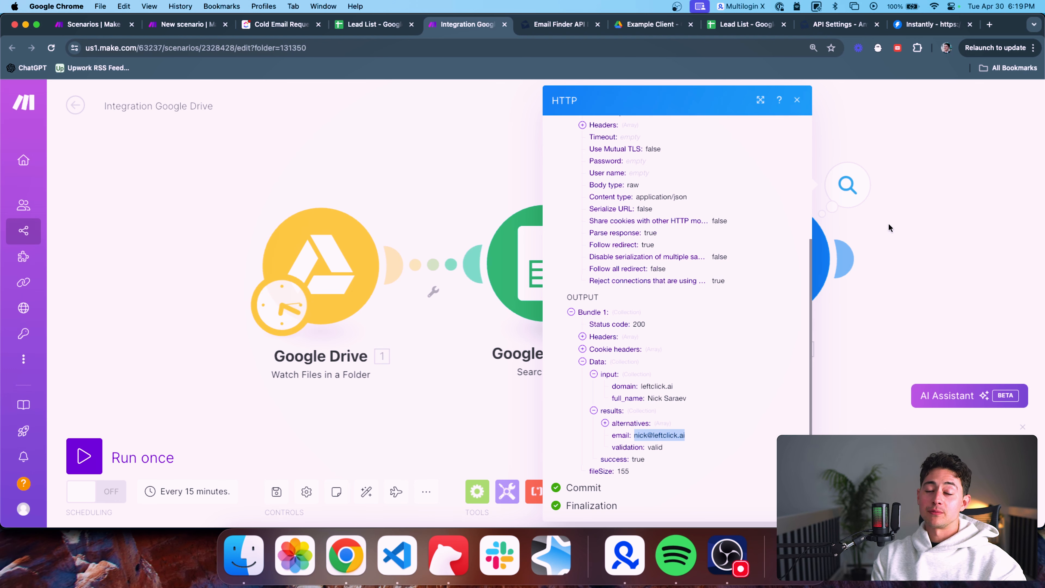
Check the domain value sent in the request, then close the output inspector
left_click_drag(889, 224, 867, 227)
scroll(863, 227, "down", 2)
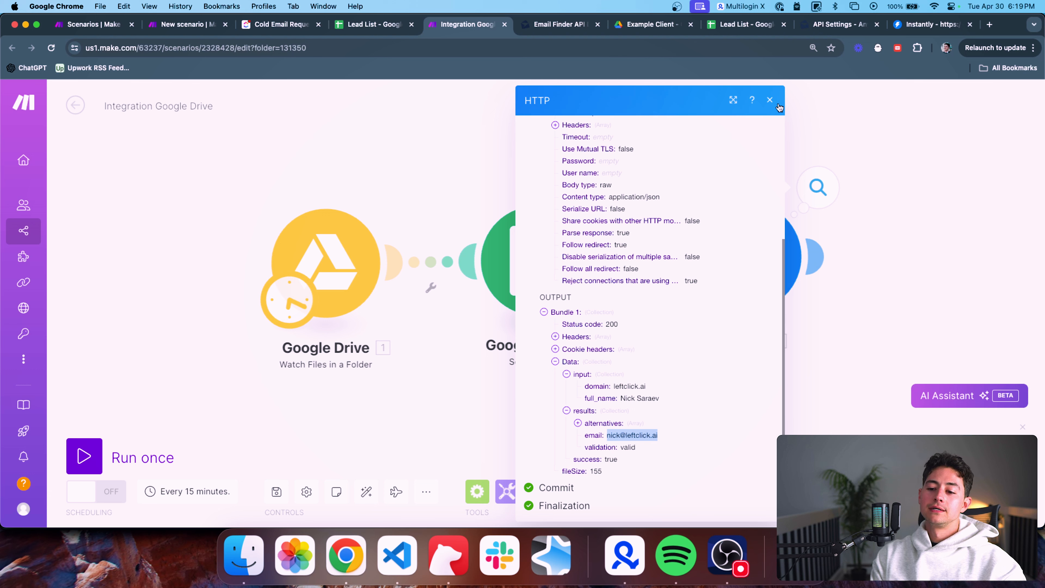
left_click_drag(646, 387, 613, 388)
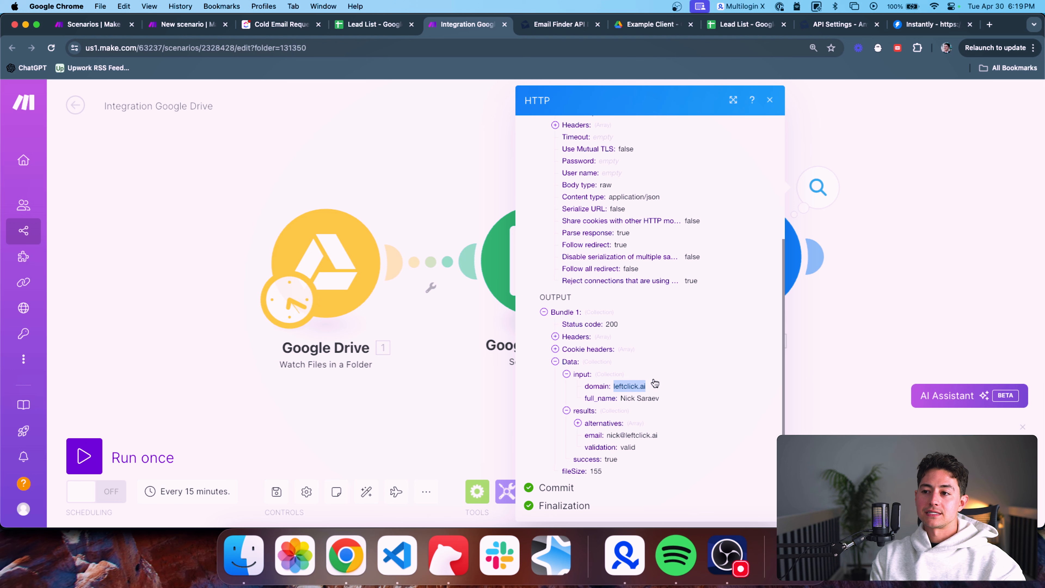
left_click(721, 382)
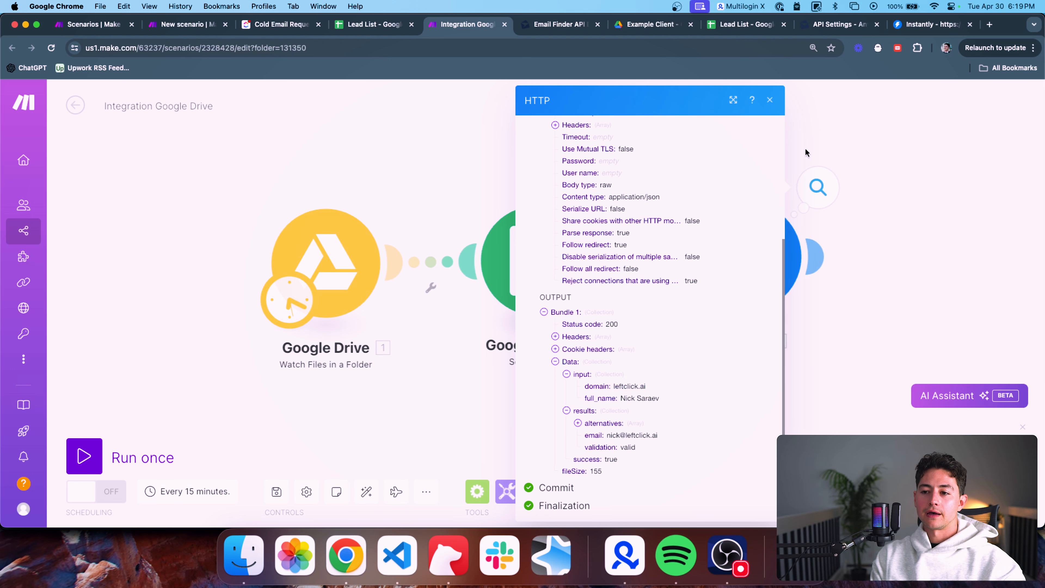
left_click(771, 103)
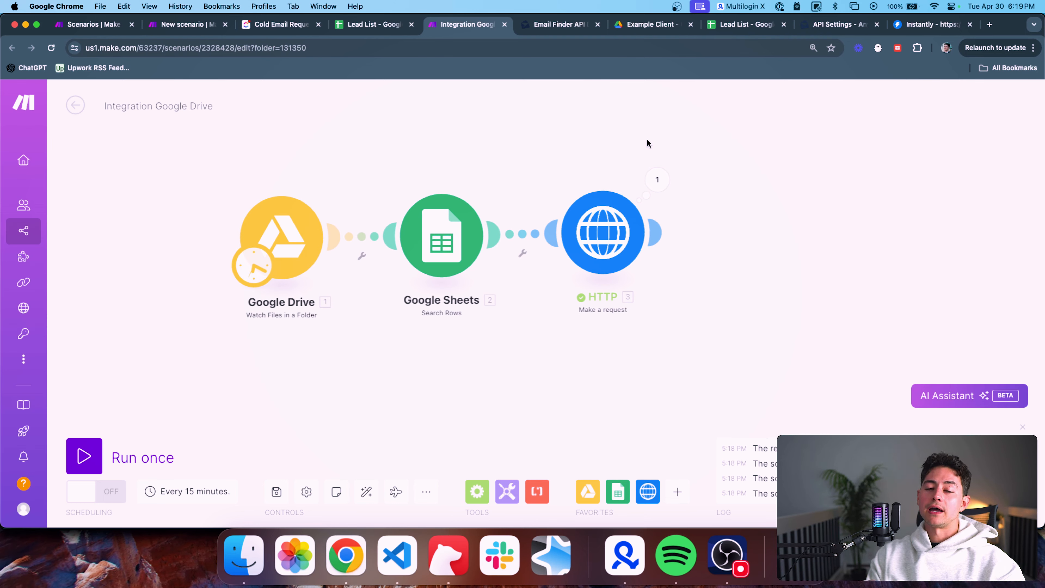
left_click_drag(647, 140, 635, 153)
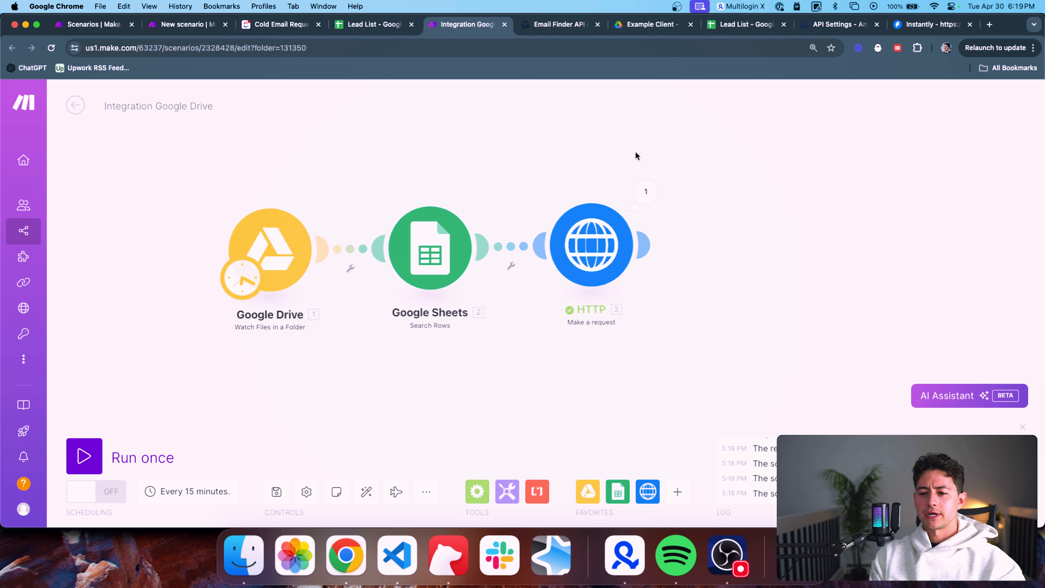
left_click_drag(648, 147, 604, 170)
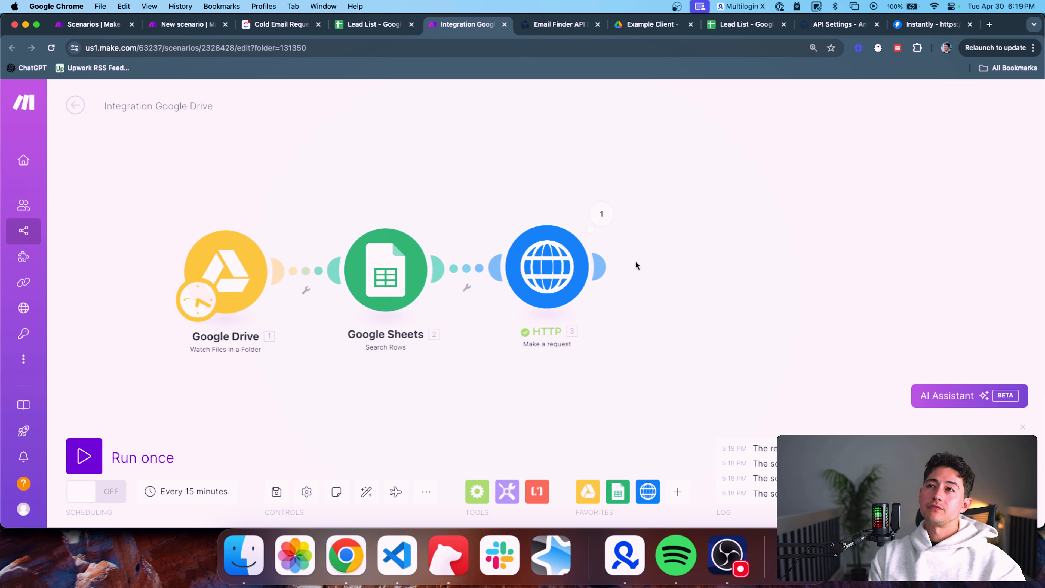
left_click(601, 214)
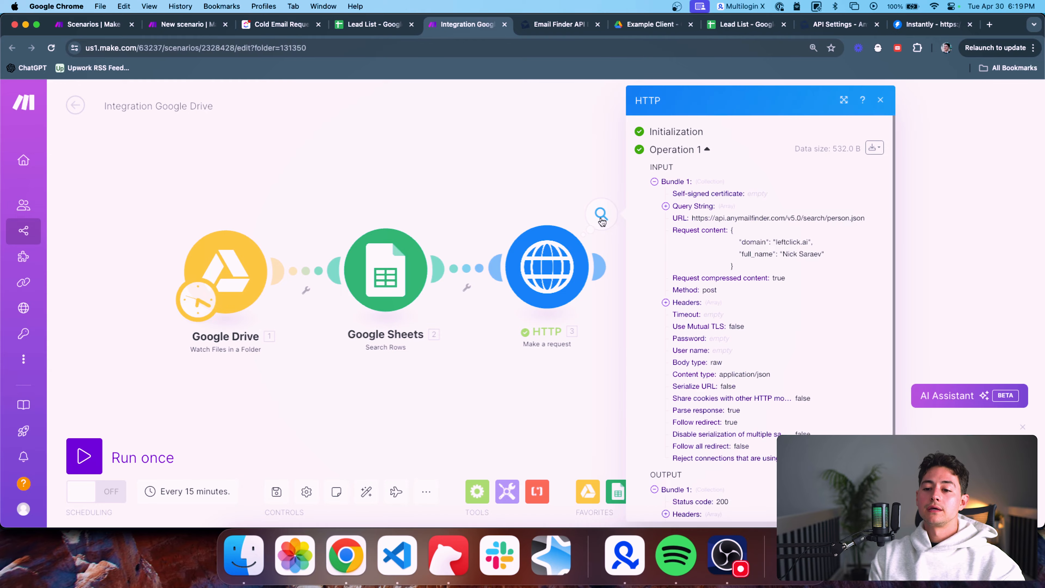
scroll(704, 263, "down", 3)
left_click(536, 186)
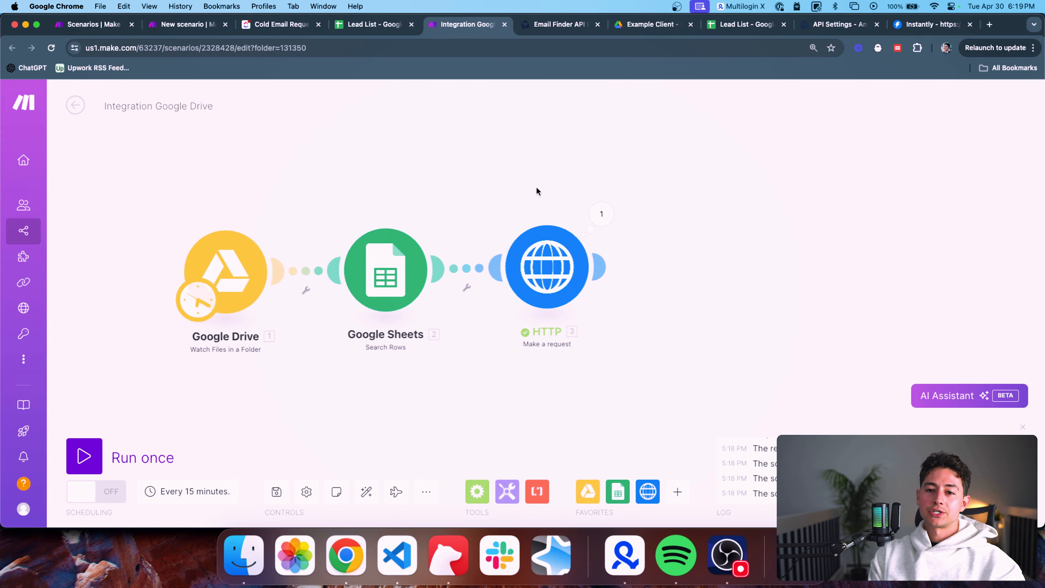
Open the Lead List sheet and scroll right through its lead columns
left_click(383, 27)
scroll(488, 217, "right", 2)
scroll(490, 217, "right", 5)
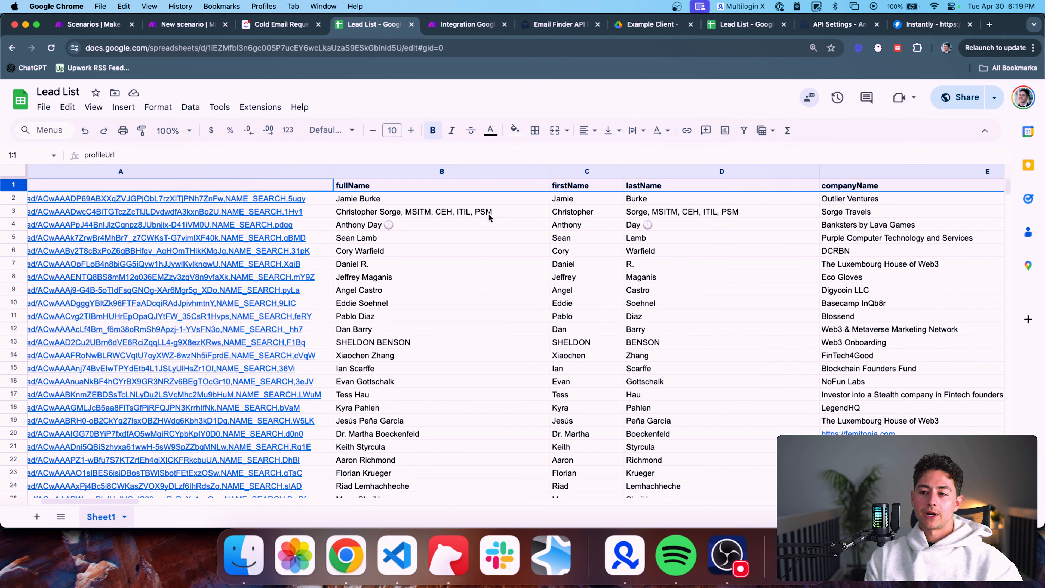
scroll(489, 215, "right", 12)
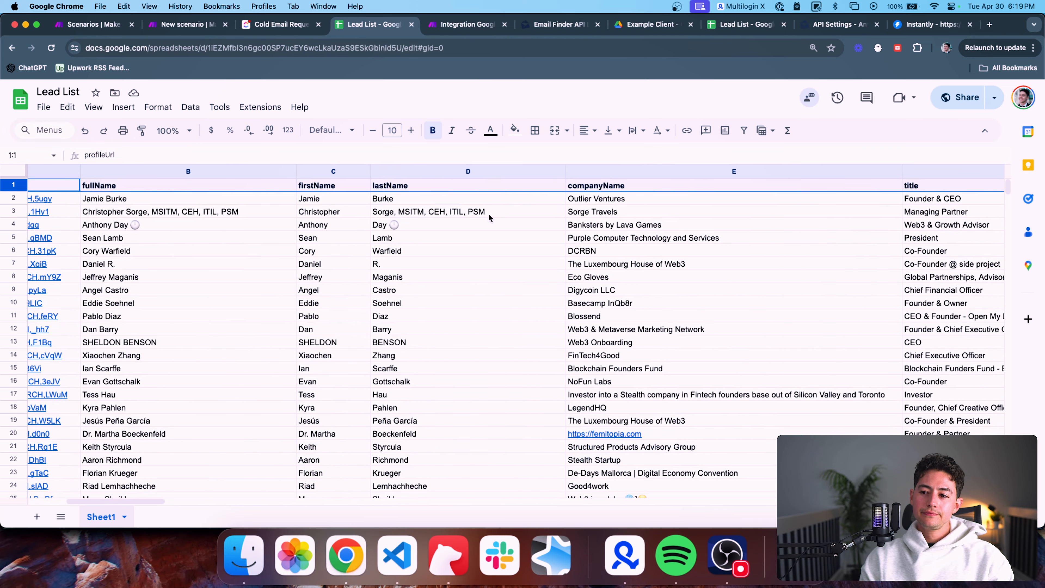
scroll(488, 214, "right", 12)
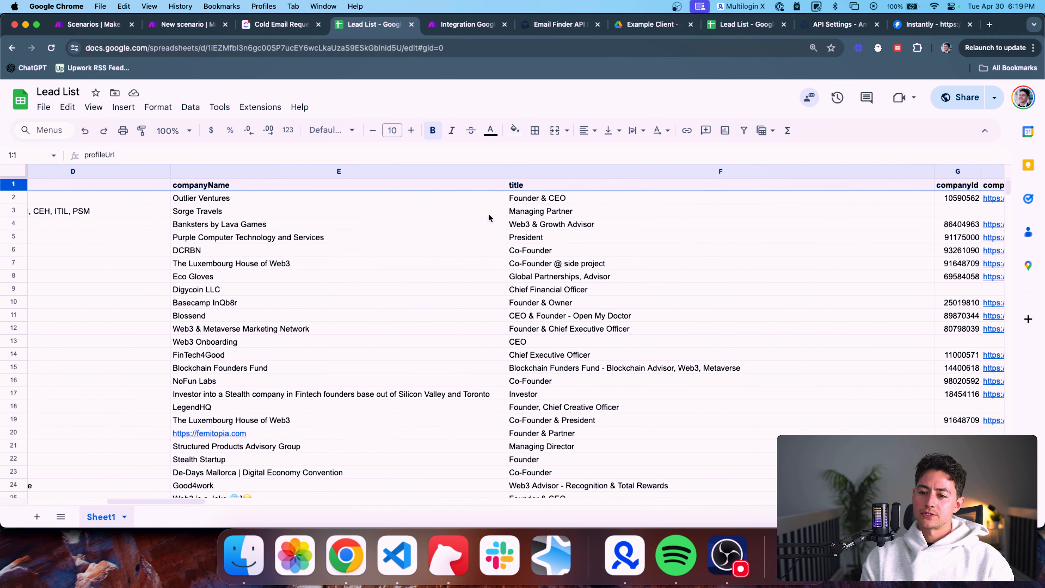
scroll(488, 214, "right", 18)
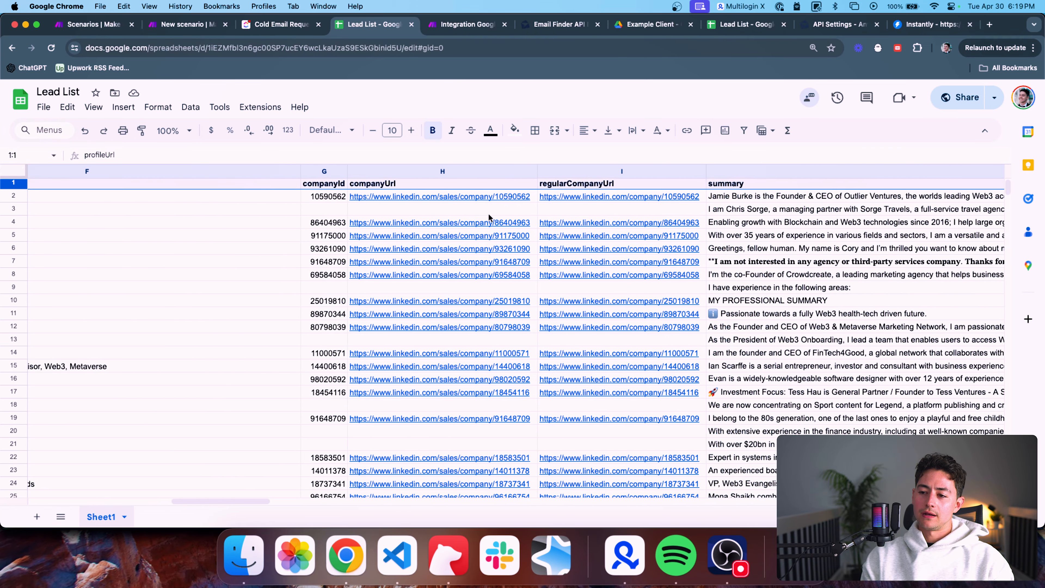
scroll(489, 215, "right", 16)
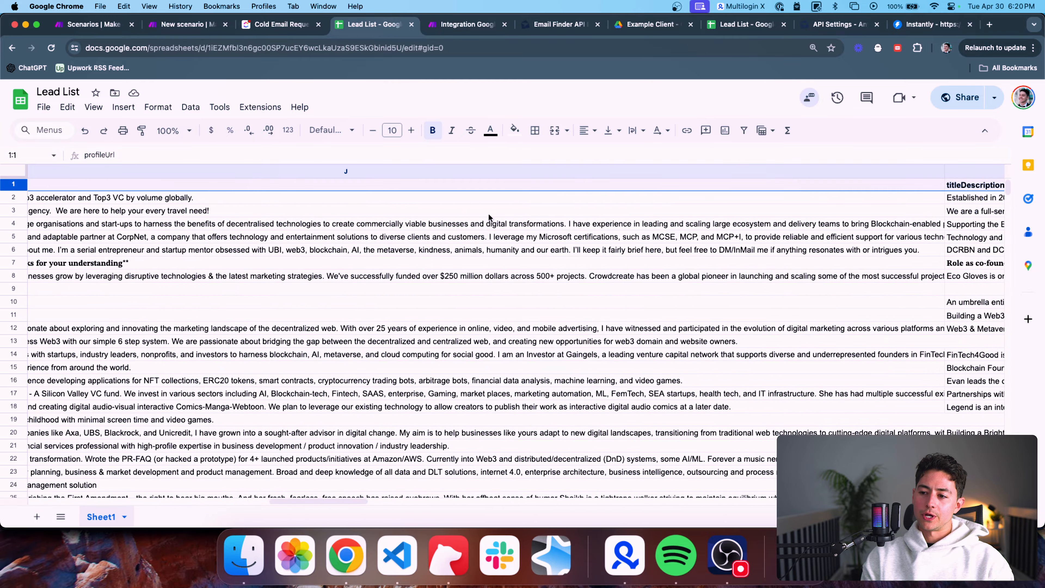
Jump along header row 1 from fullName to timestamp and back to profileUrl
key("Right")
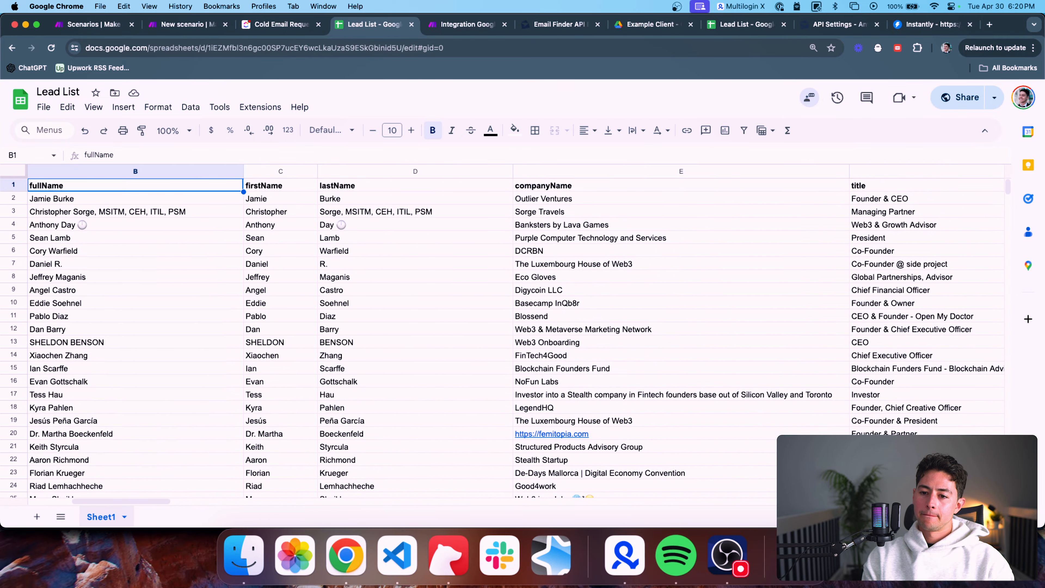
key("Right")
key("Right")
key("Right")
key("Right")
key("Right")
key("Right")
key("Right")
key("Right")
key("Right")
key("Right")
key("Right")
key("Right")
key("Right")
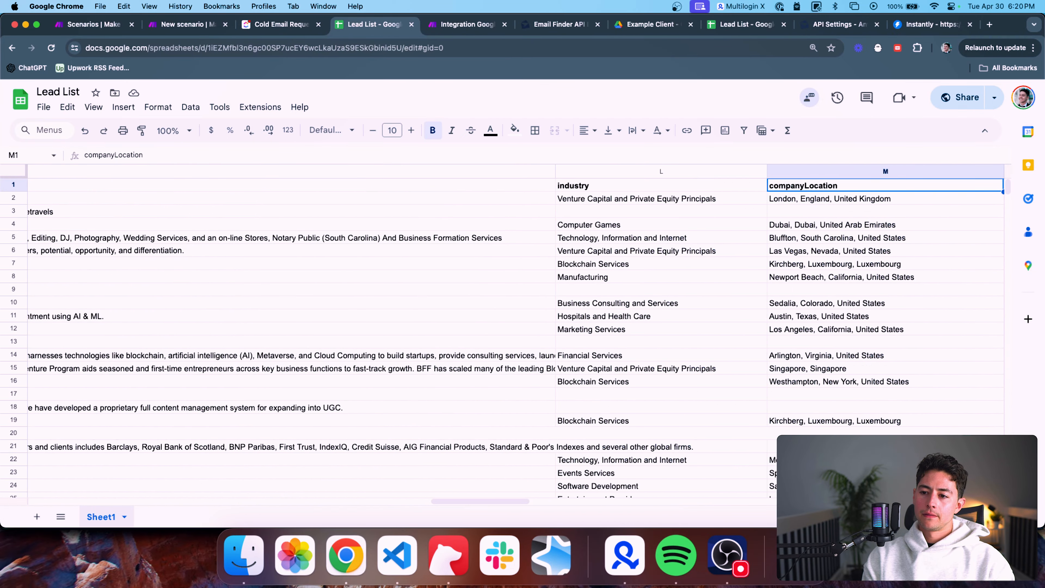
key("Right")
key("Right")
key("Right")
key("Right")
key("Right")
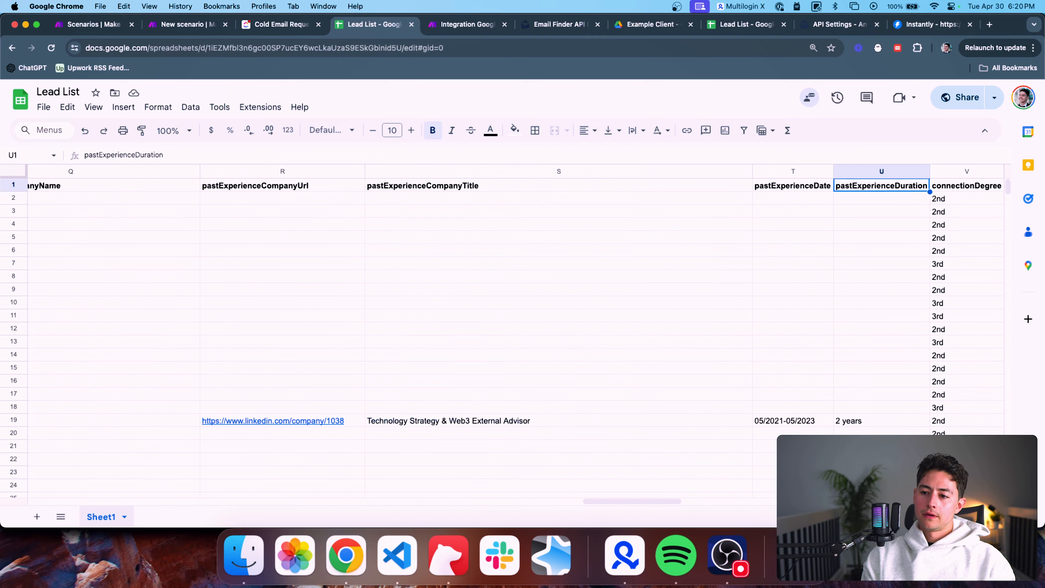
key("Right")
key("Right")
key("Right")
key("Right")
key("Right")
key("Right")
key("Right")
key("Right")
key("Right")
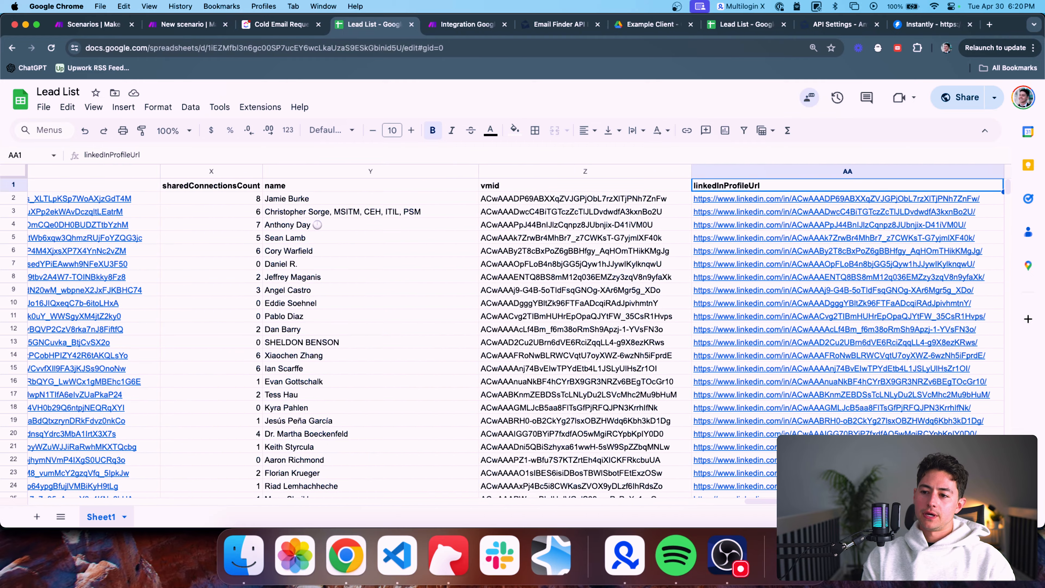
key("Right")
key("Right")
key("Left")
key("Left")
key("Left")
key("Left")
key("Left")
key("Left")
key("Left")
key("Left")
key("Left")
key("Left")
key("Left")
key("Left")
key("Left")
key("Left")
key("Left")
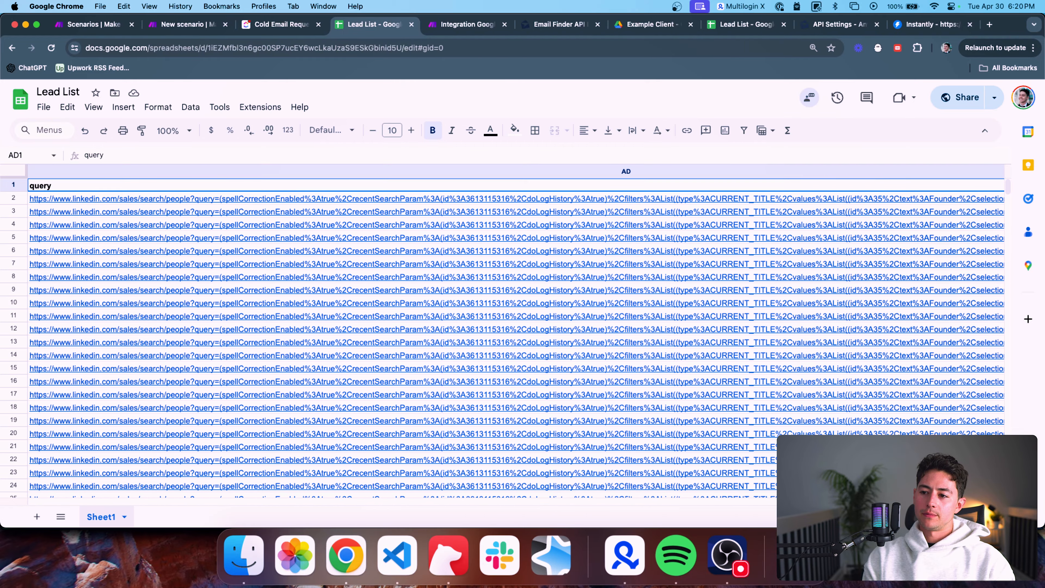
key("Left")
key("Left")
key("Left")
key("Left")
key("Left")
key("Left")
key("Left")
key("Left")
key("Left")
key("Left")
key("Left")
key("Left")
key("Left")
key("Left")
key("Left")
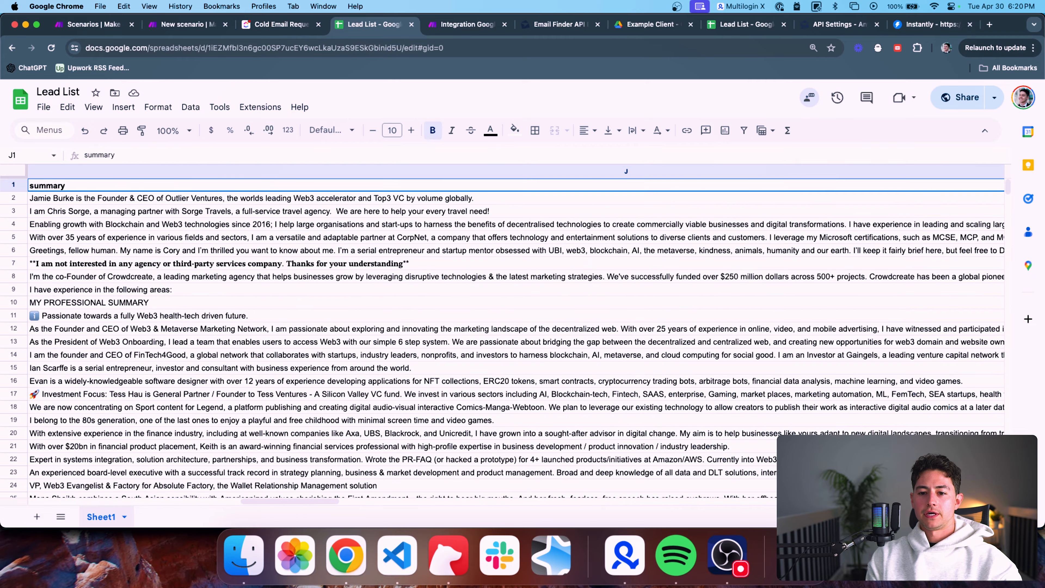
Back in the Anymail Finder docs, select the company_name parameter under Find someone's email
left_click(535, 32)
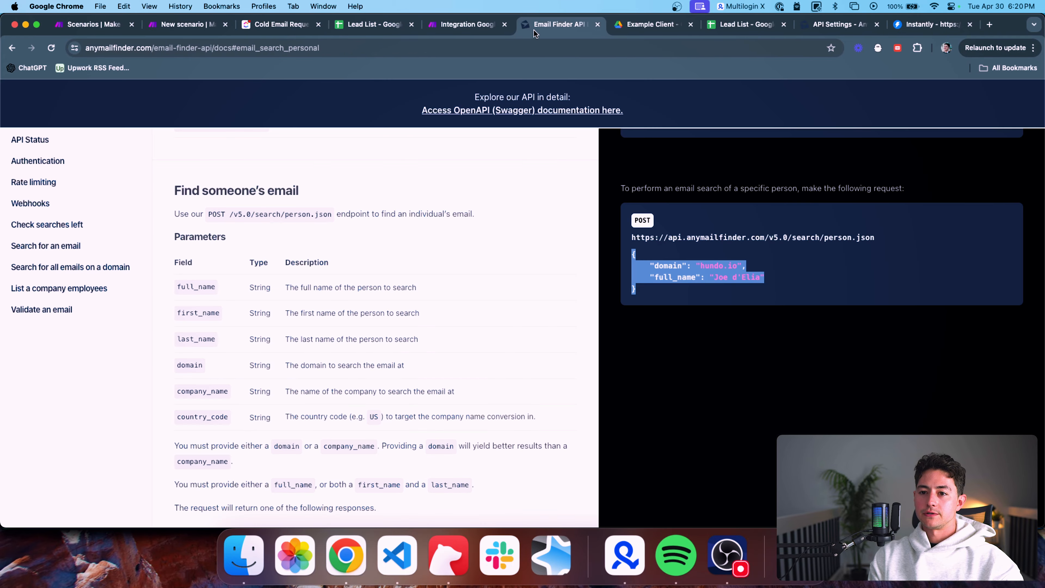
scroll(391, 255, "down", 5)
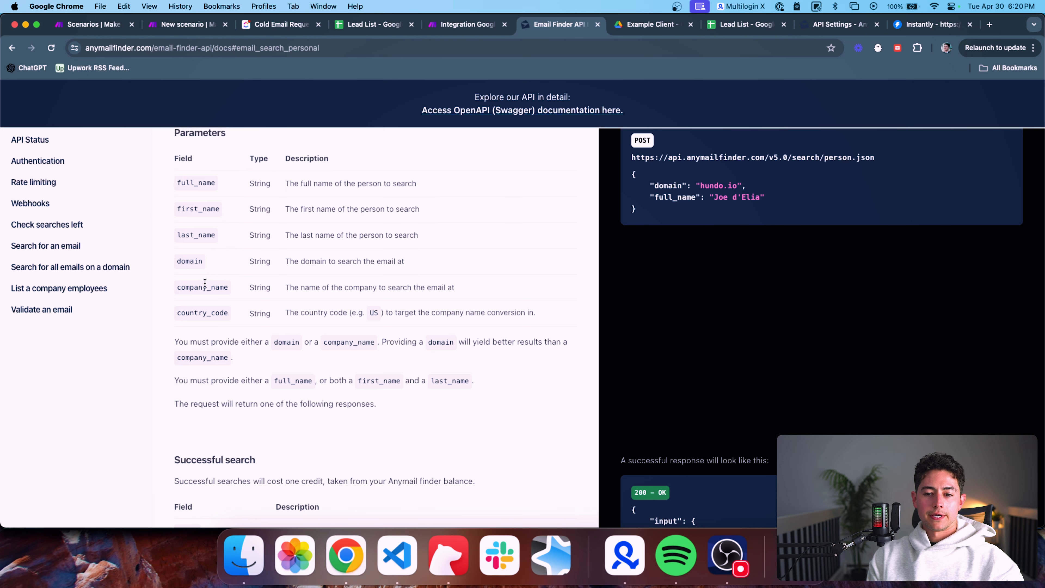
double_click(202, 287)
scroll(202, 288, "up", 1)
scroll(581, 204, "up", 3)
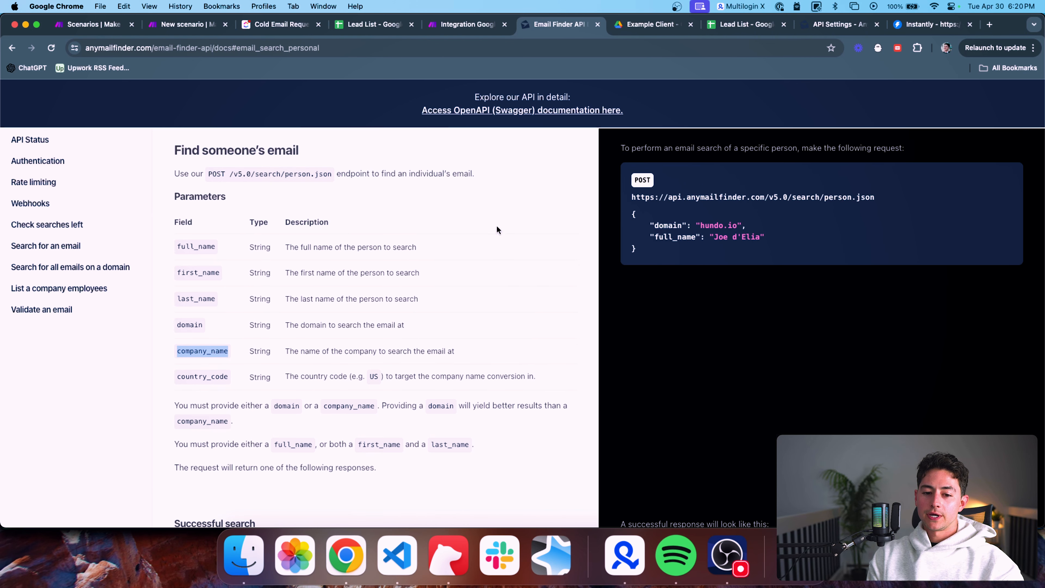
In the HTTP request body, rename the domain key to company_name and set it to LeftClick
left_click(468, 26)
left_click(547, 267)
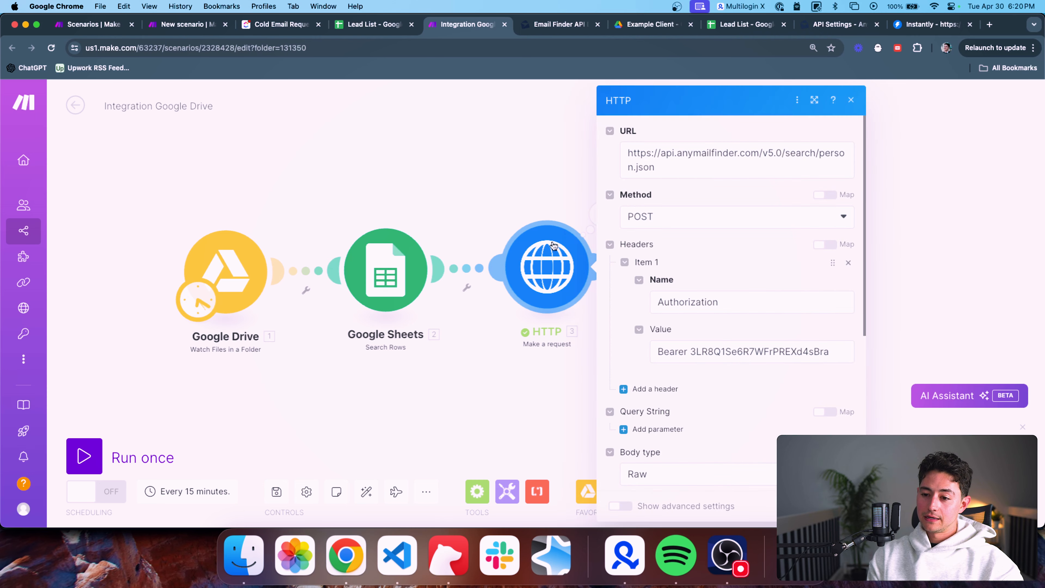
scroll(708, 265, "down", 6)
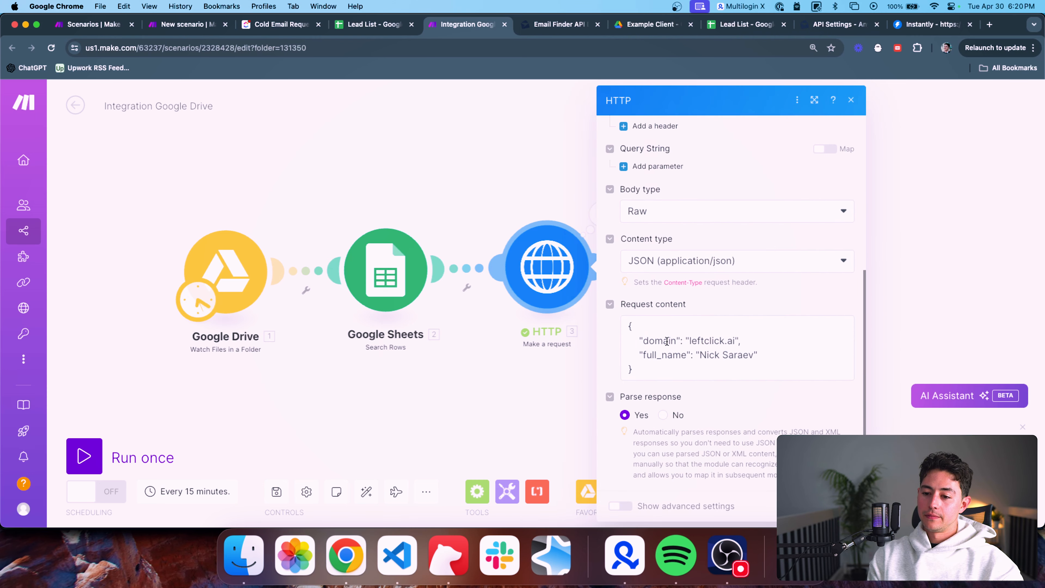
double_click(667, 340)
type("company_name")
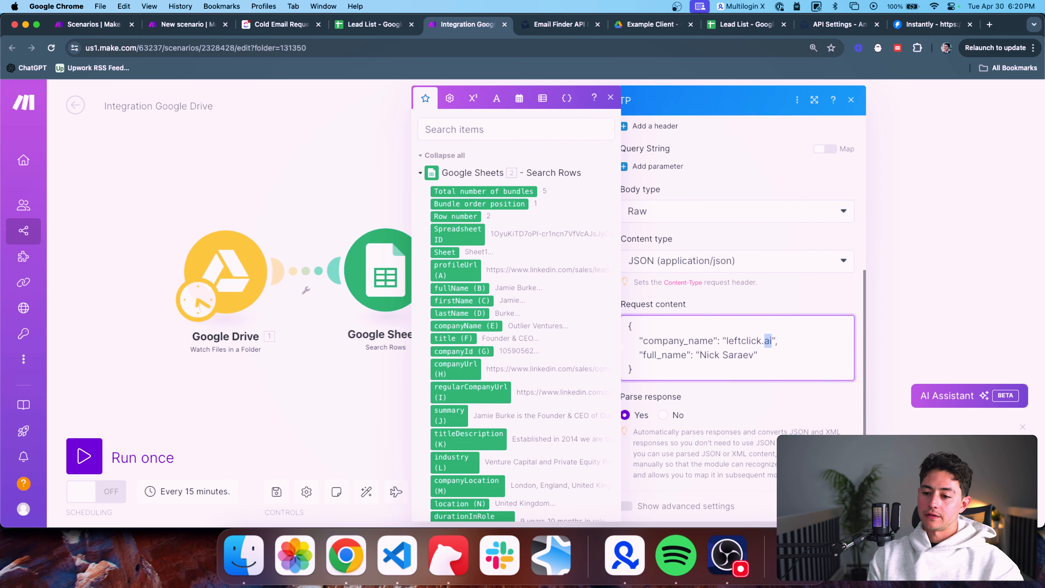
left_click_drag(766, 341, 726, 341)
type("LeftClick")
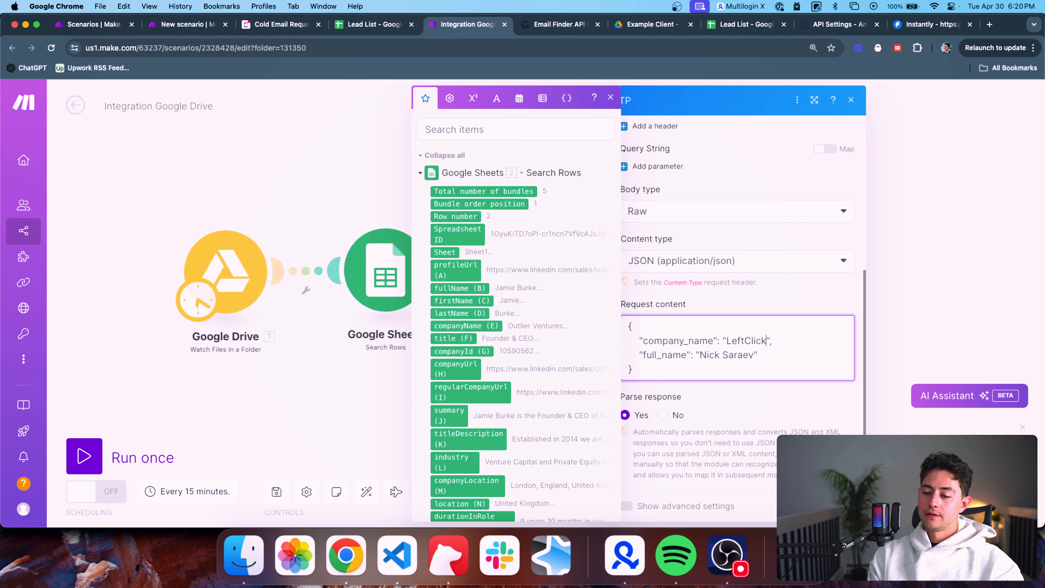
key("Escape")
key("Escape")
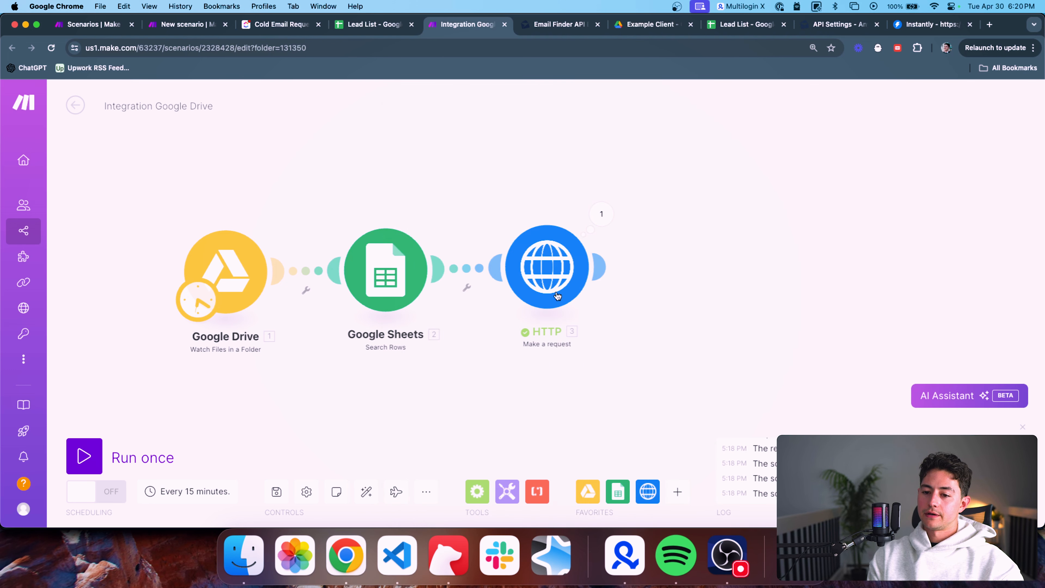
Run only the HTTP module and inspect the 404 no_result response and echoed input
right_click(556, 289)
left_click_drag(572, 295, 588, 312)
left_click(593, 312)
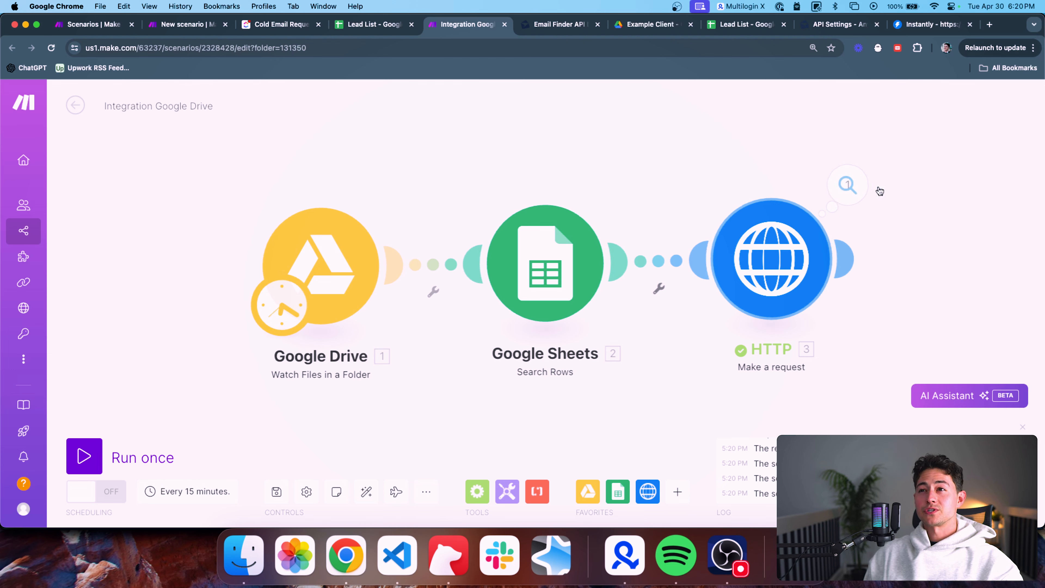
left_click(829, 171)
scroll(602, 261, "down", 3)
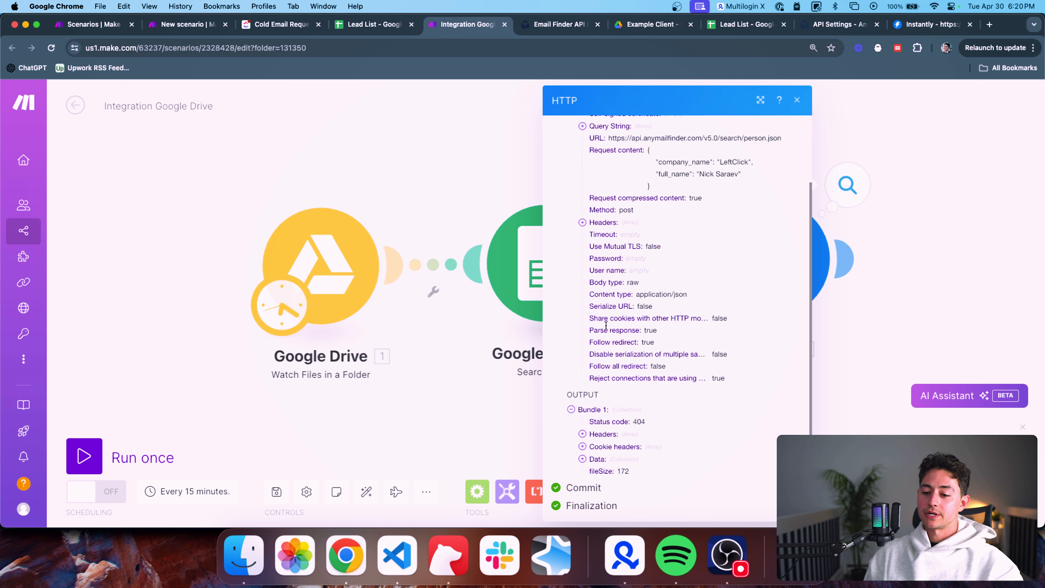
left_click(594, 463)
scroll(619, 453, "down", 2)
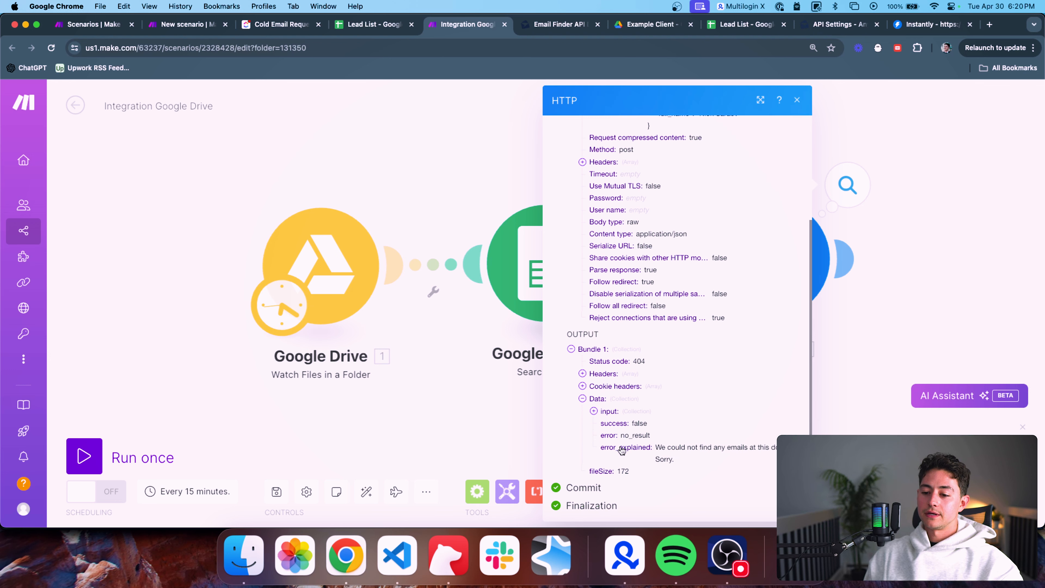
left_click(618, 411)
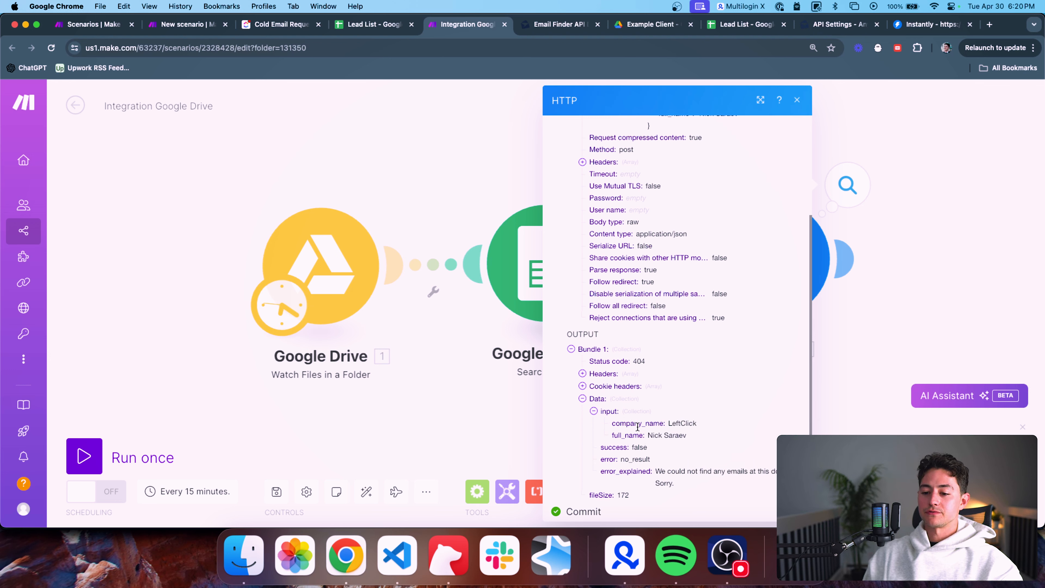
Reopen the HTTP module settings and select the LeftClick value in Request content
left_click(894, 260)
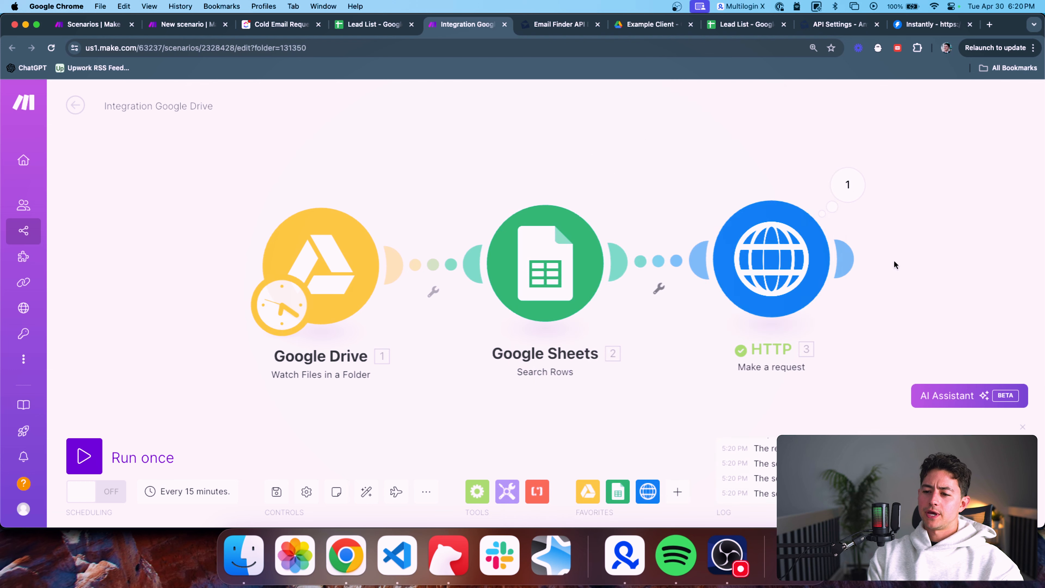
left_click(787, 266)
scroll(515, 391, "down", 4)
double_click(512, 341)
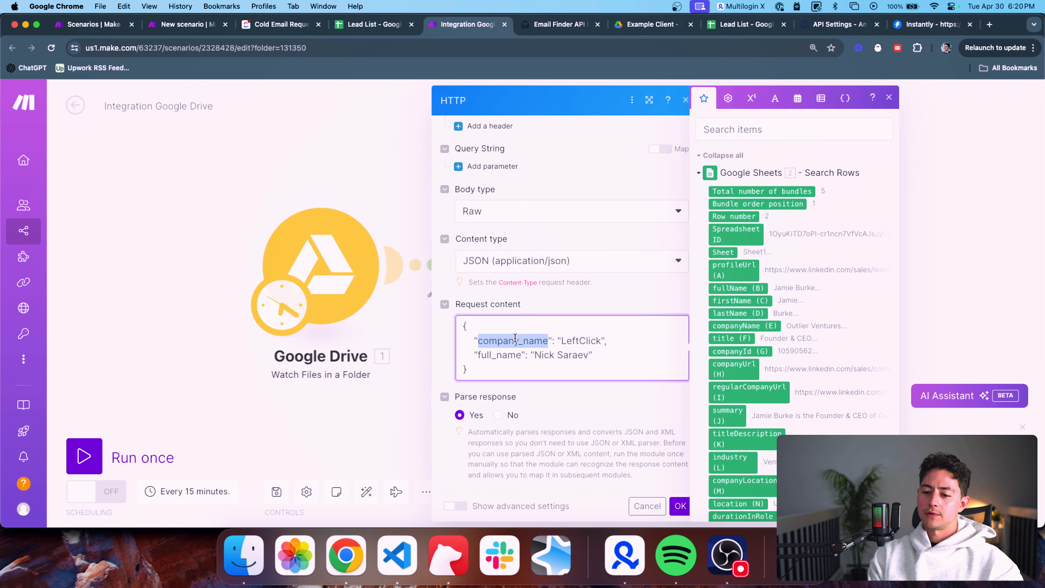
left_click(605, 341)
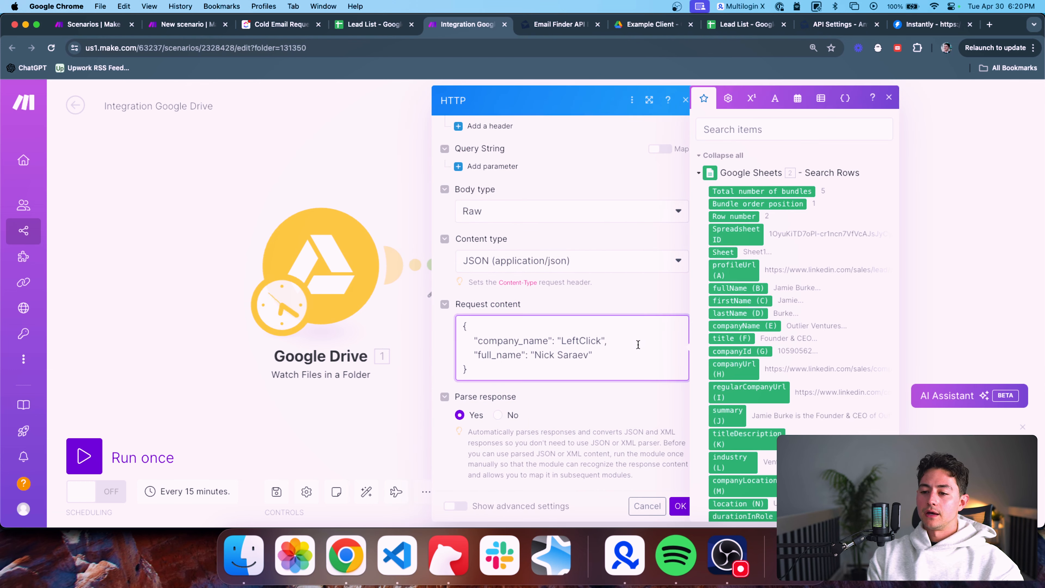
double_click(585, 338)
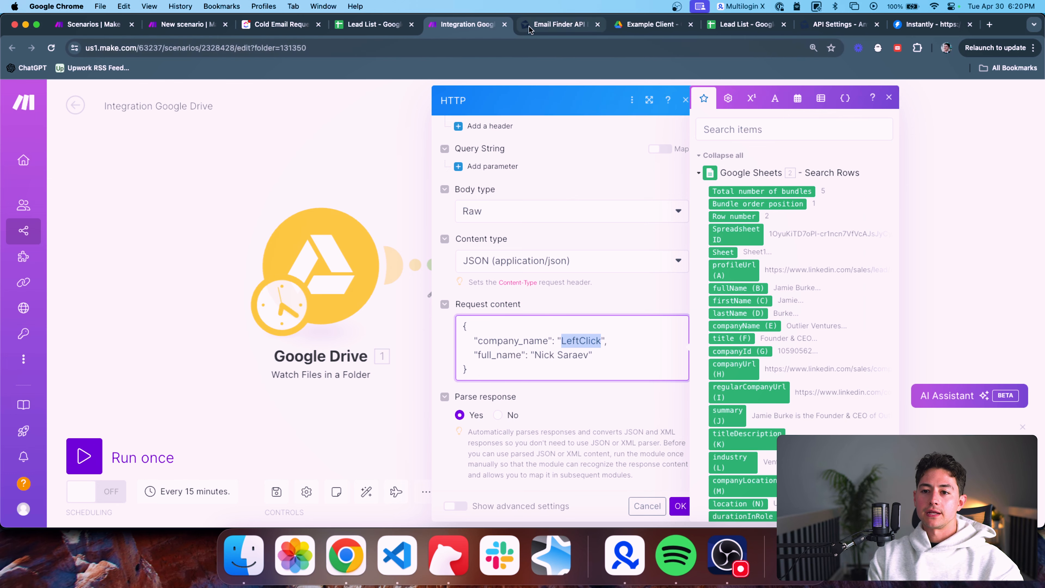
Copy the lead's full name from cell B2 and paste it into the request body
left_click(389, 35)
left_click(529, 200)
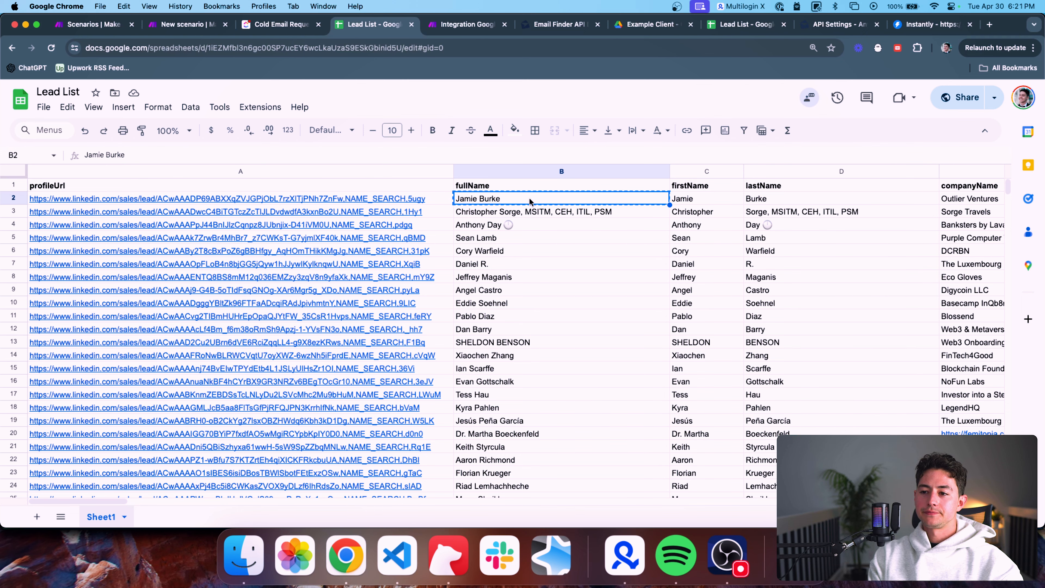
key("super+alt+Right")
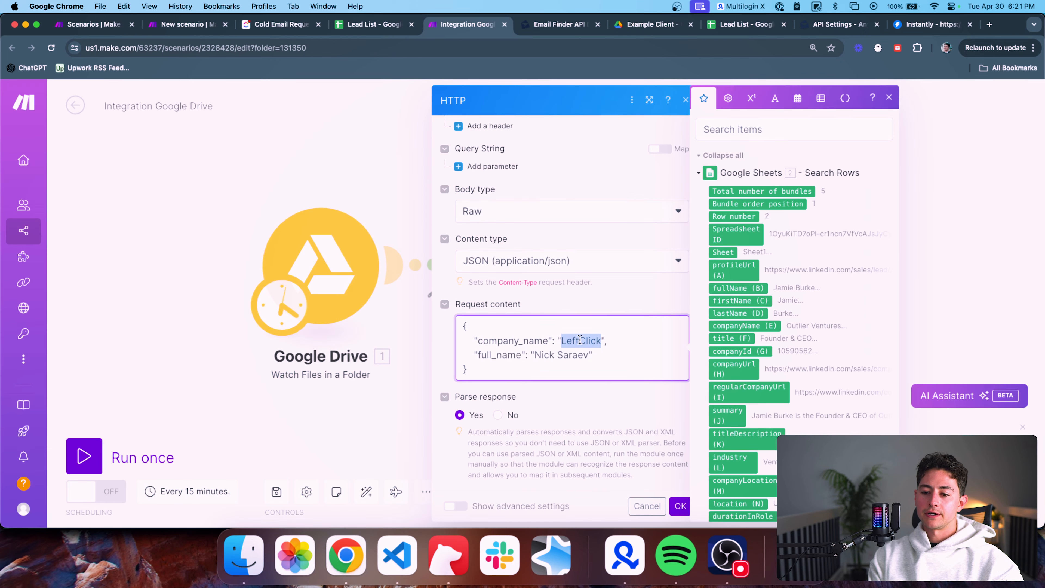
key("super+alt+Left")
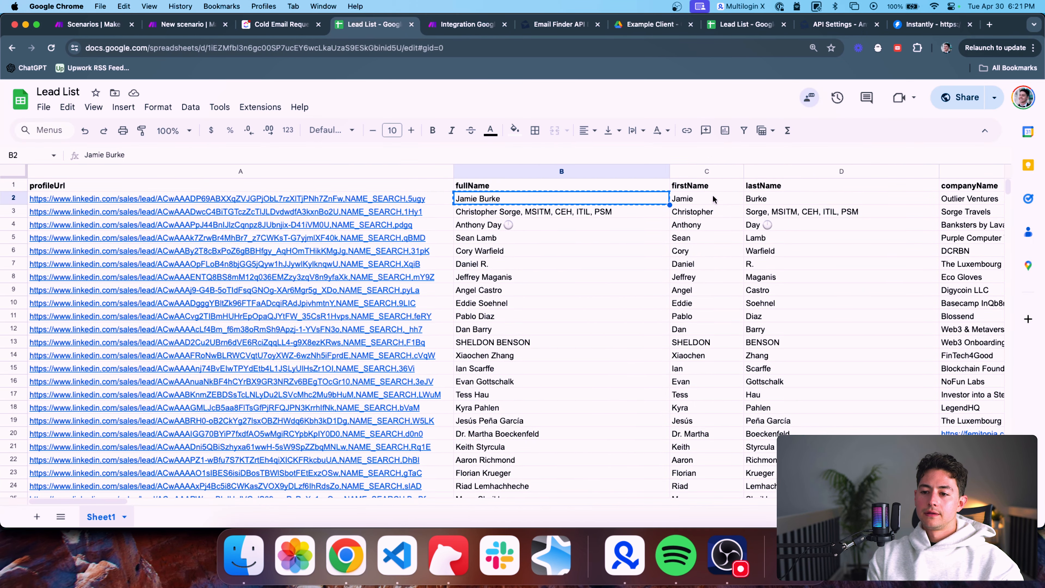
Copy Outlier Ventures from cell E2 into the company_name value
scroll(815, 206, "right", 3)
left_click(909, 198)
key("super+alt+Right")
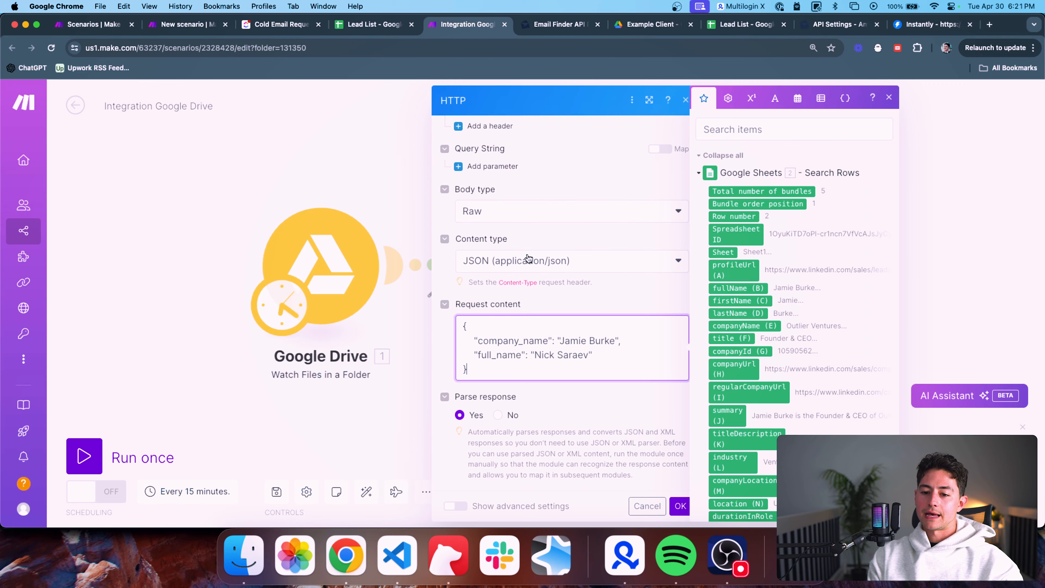
double_click(581, 337)
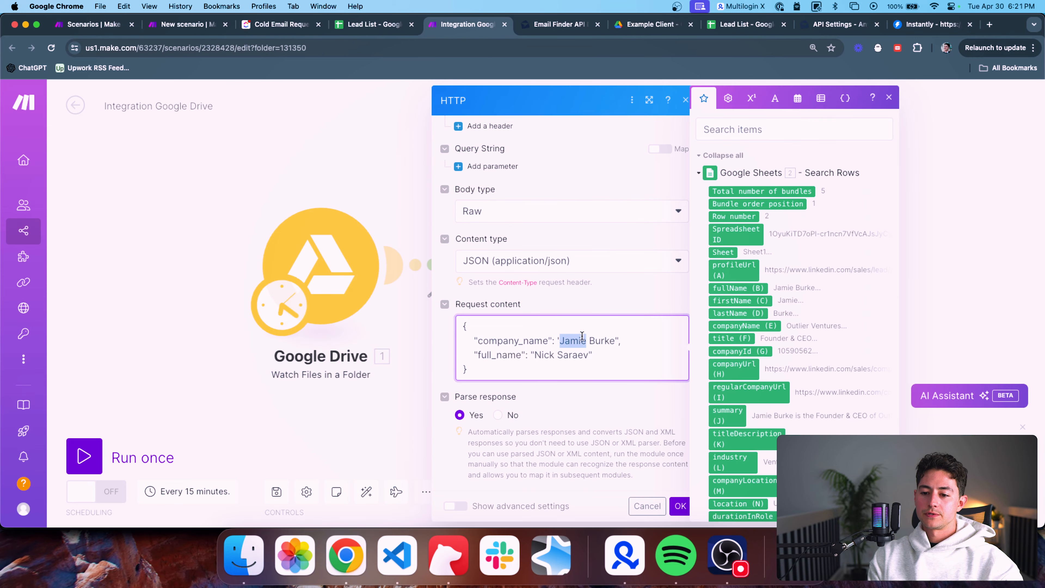
left_click(615, 341, "shift")
type("Outlier Ventures")
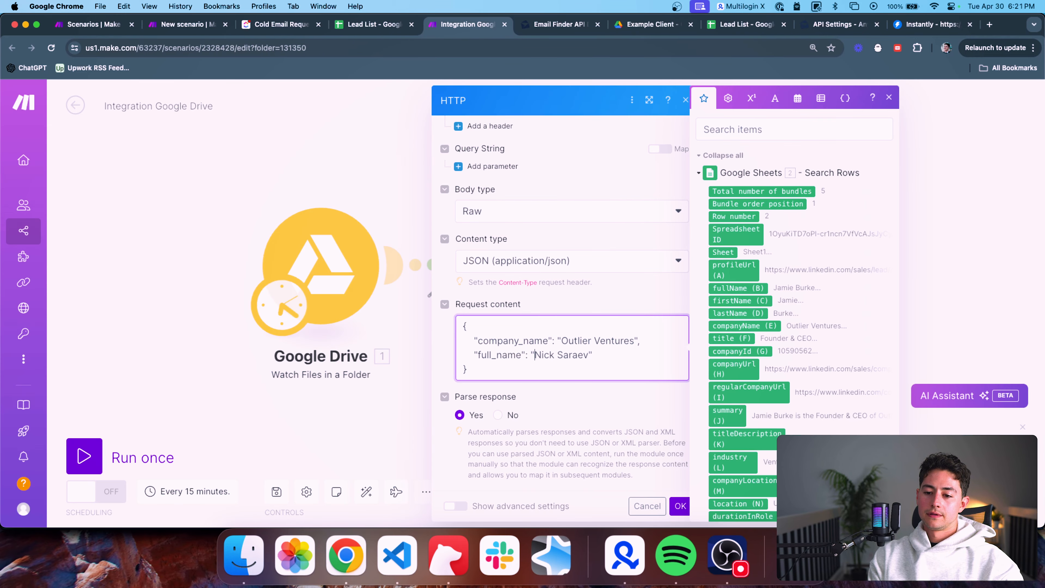
Replace the placeholder full_name value with the lead's full name and confirm the settings
key("shift+alt+Right")
key("shift+alt+Right")
key("BackSpace")
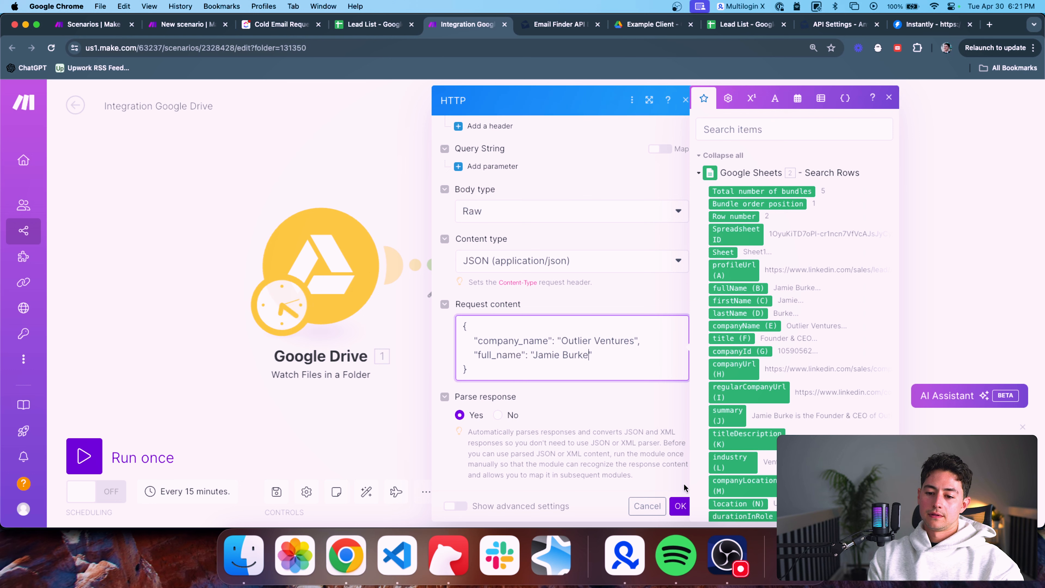
left_click(680, 506)
right_click(773, 263)
Run only the HTTP module and confirm the Outlier Ventures request returns status 200
left_click(866, 290)
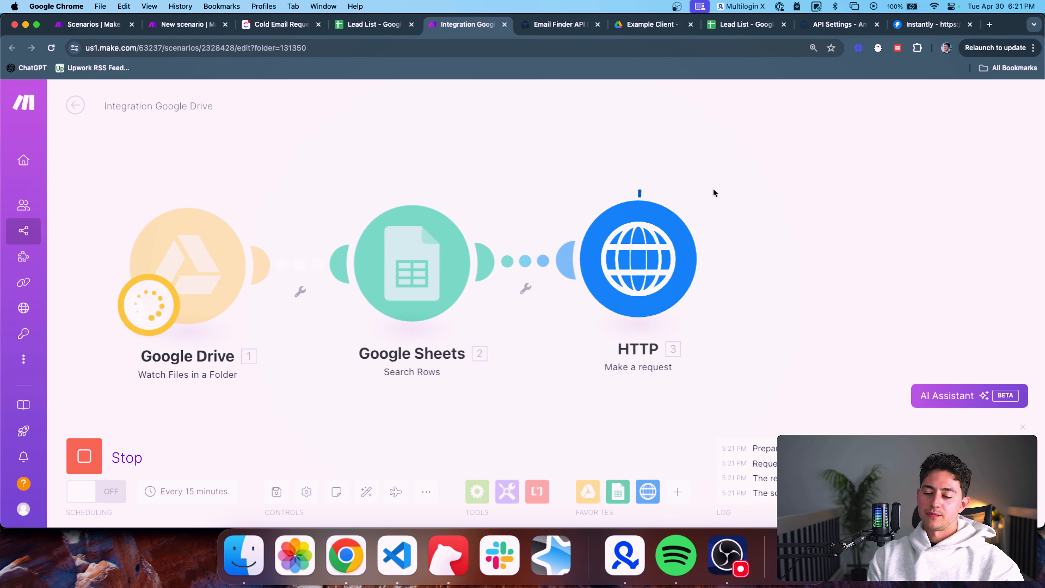
left_click(714, 185)
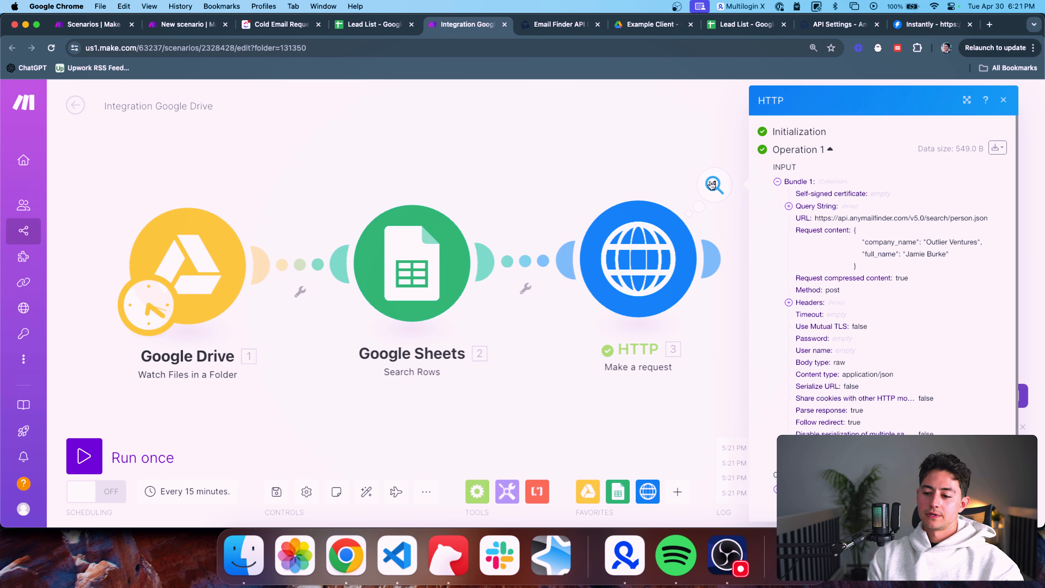
scroll(820, 289, "down", 3)
scroll(883, 272, "down", 1)
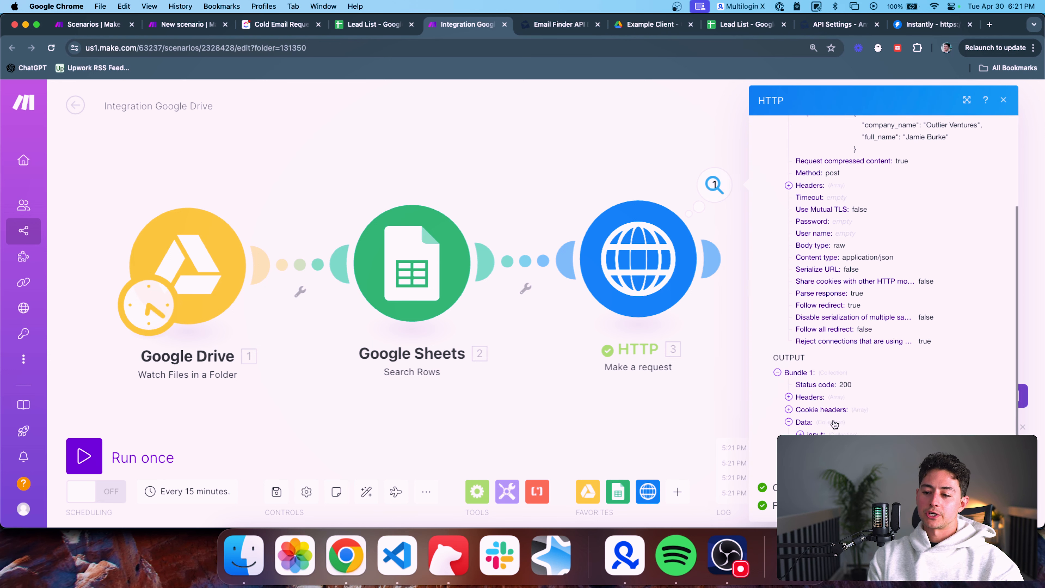
left_click(608, 159)
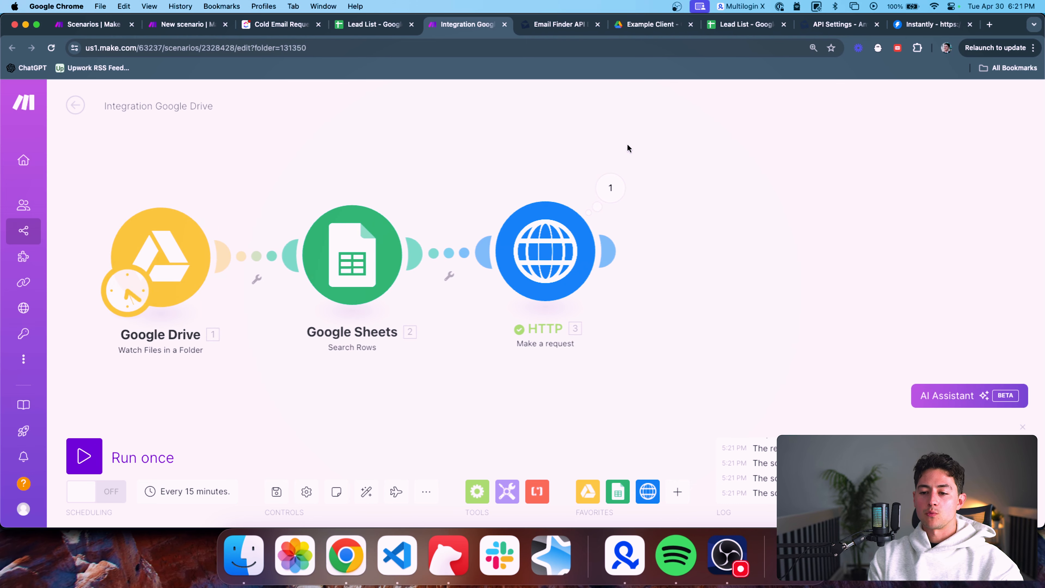
Open a new browser tab and search for the calculation 2500*0.6
left_click_drag(623, 144, 602, 145)
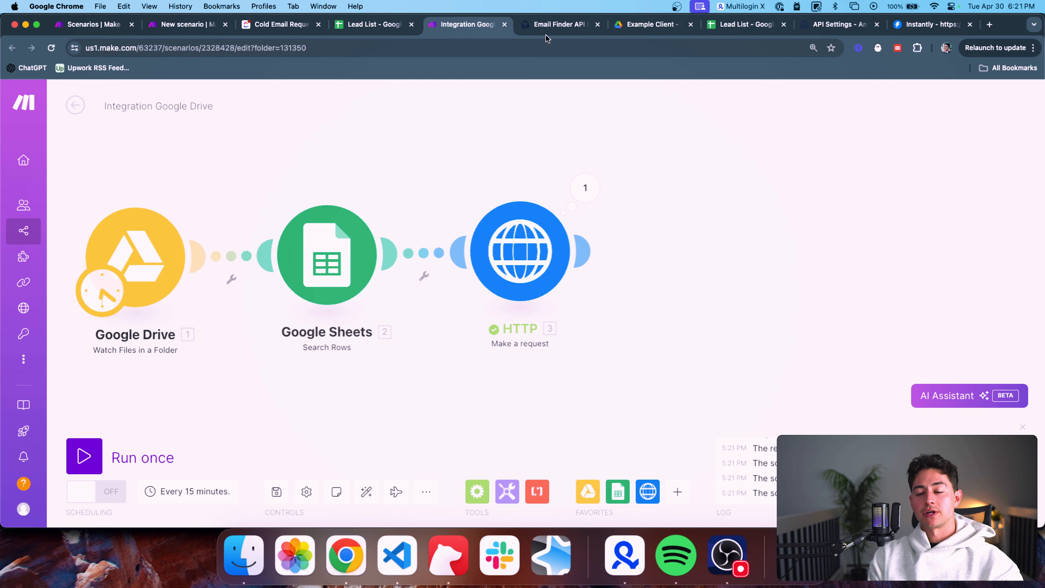
key("cmd+t")
type("2500*0.6")
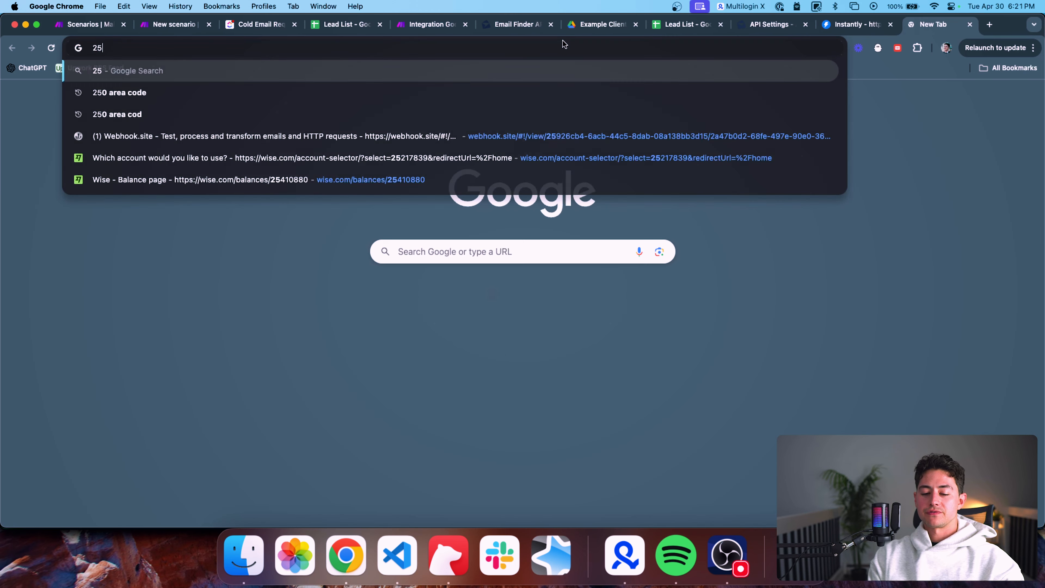